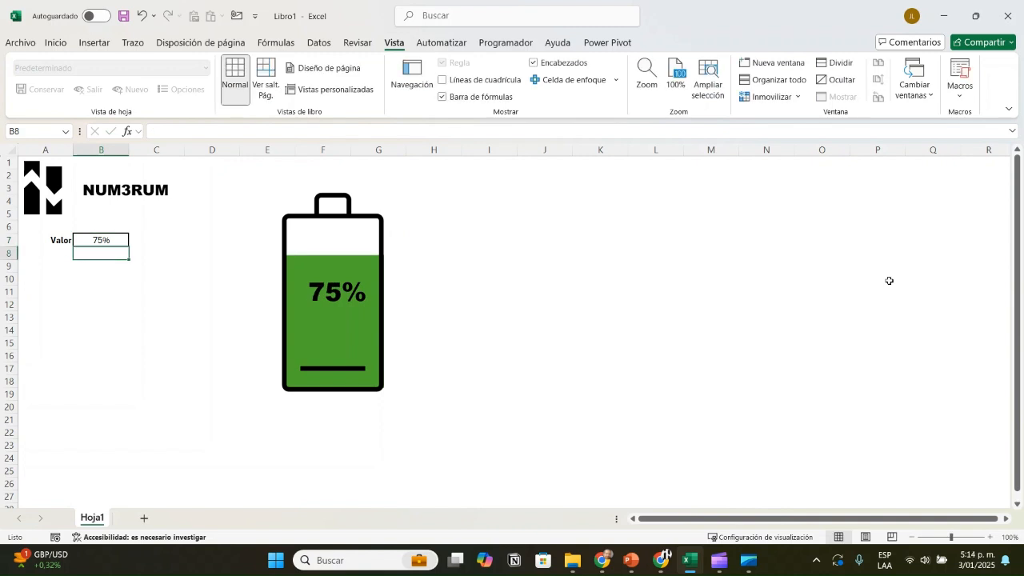
Step: Test the finished battery chart by entering 50%, 45% and 15% in turn in the Valor cell B7
type("50")
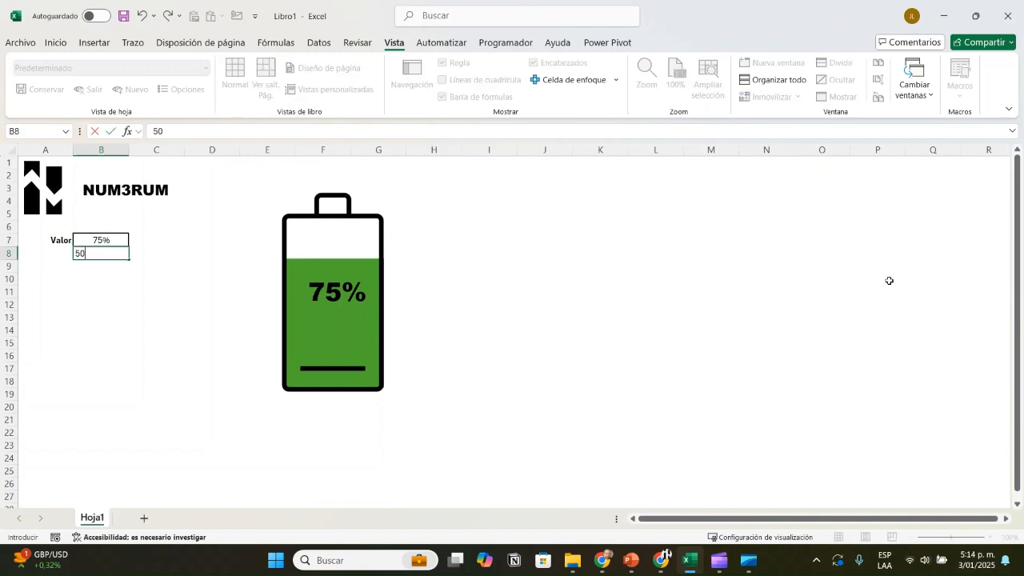
key("Escape")
key("Up")
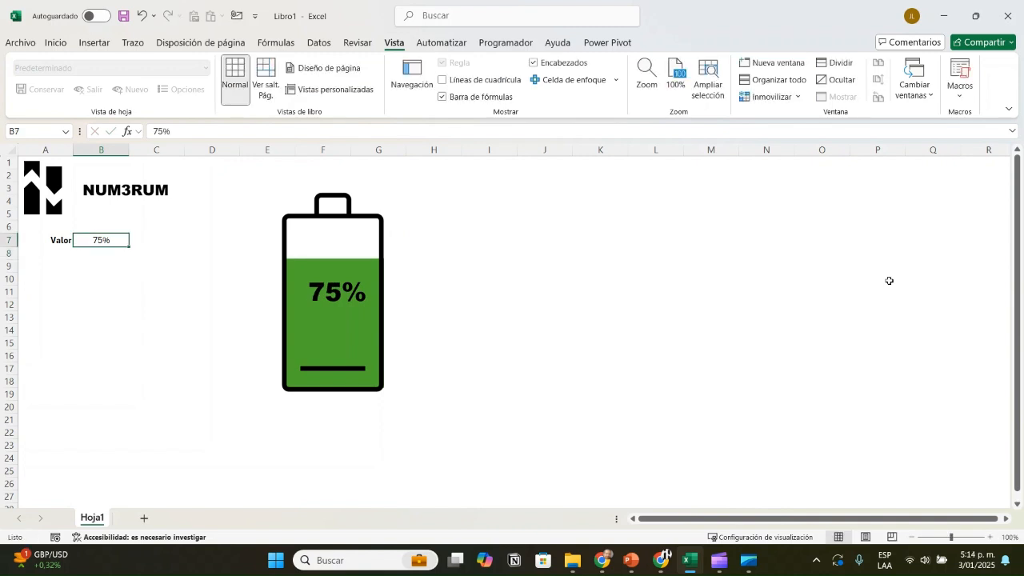
type("50")
key("Return")
key("Up")
type("45")
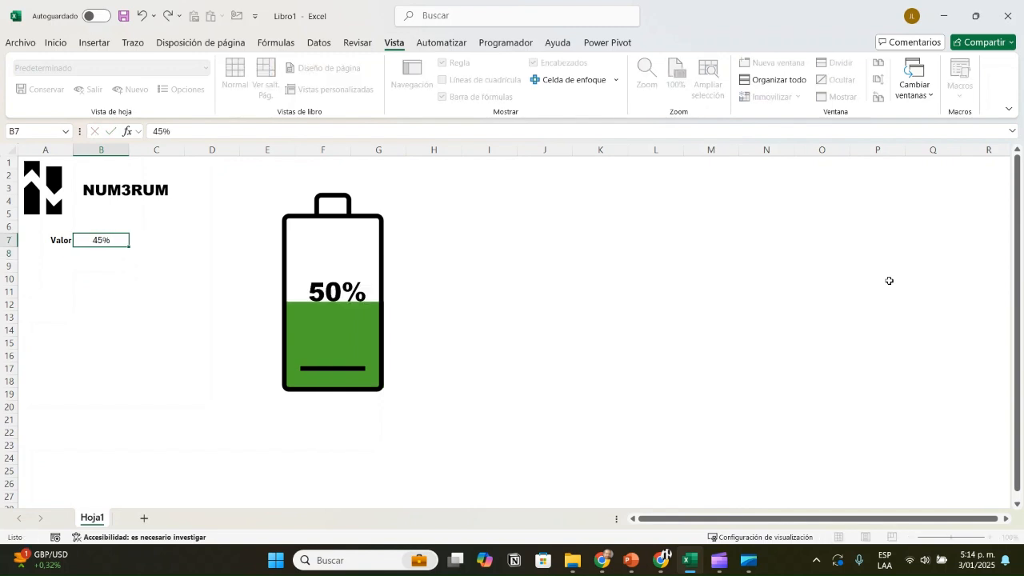
key("Return")
key("Up")
type("15")
key("Return")
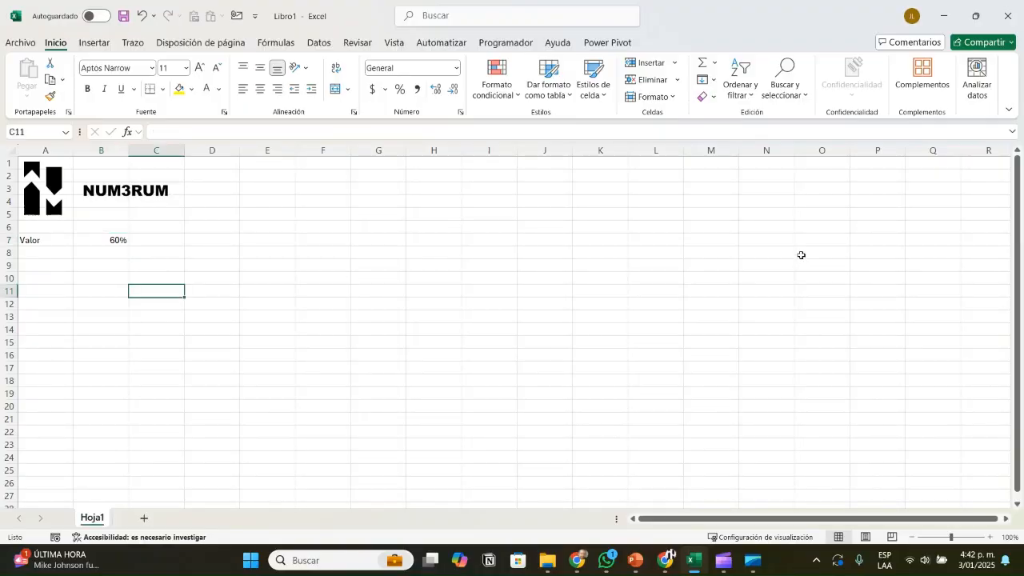
Step: Apply a thick outside border to the percentage cell B7
key("Up")
key("Up")
key("Up")
key("Up")
key("Left")
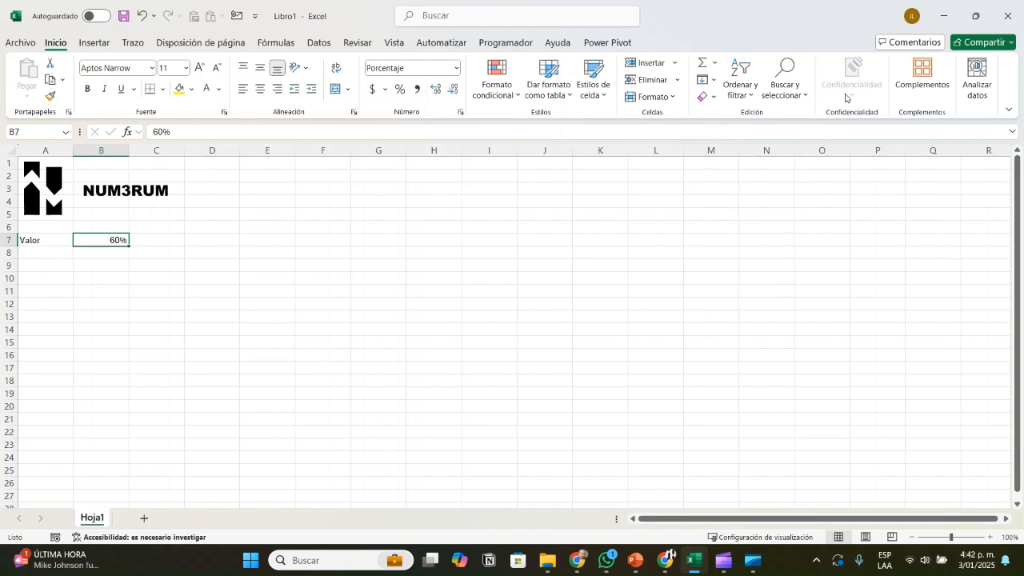
left_click(162, 89)
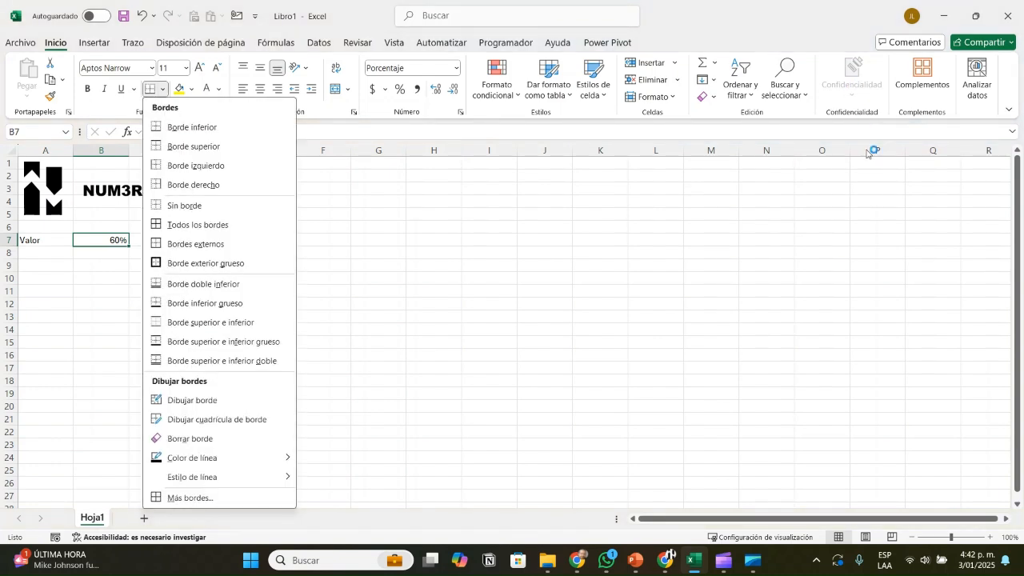
left_click(205, 263)
left_click(112, 280)
Step: Right-align the Valor label in A7 and make it bold
left_click(56, 242)
key("Right")
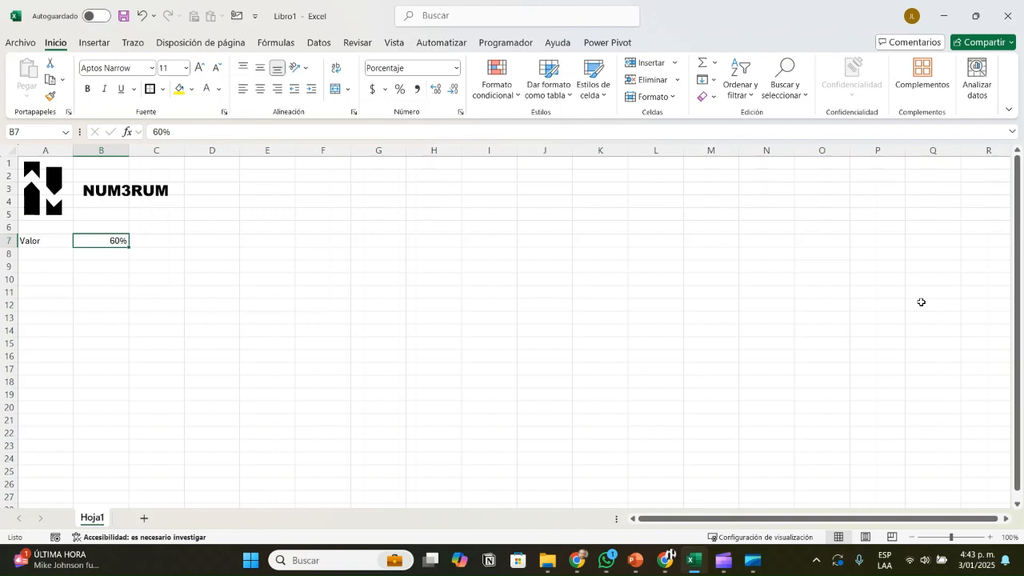
key("Left")
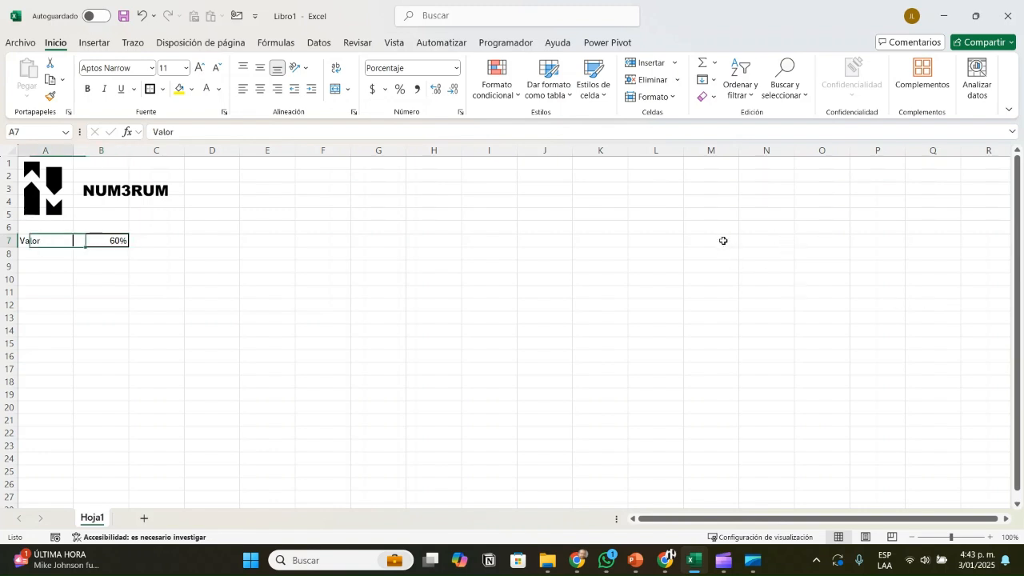
left_click(276, 88)
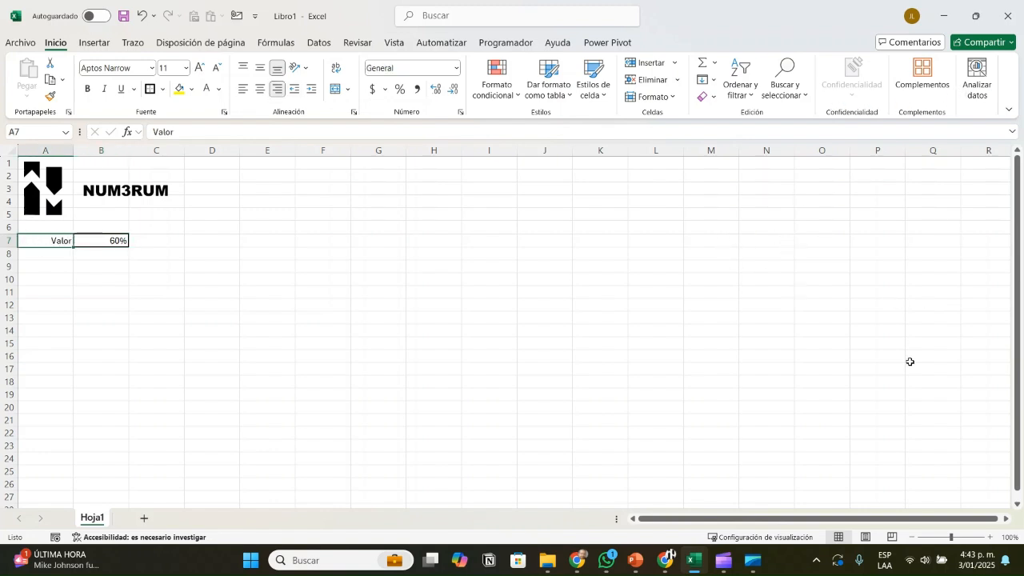
left_click(213, 332)
left_click(46, 241)
left_click(87, 89)
left_click(207, 280)
Step: Center the percentage in cell B7 horizontally
left_click(108, 241)
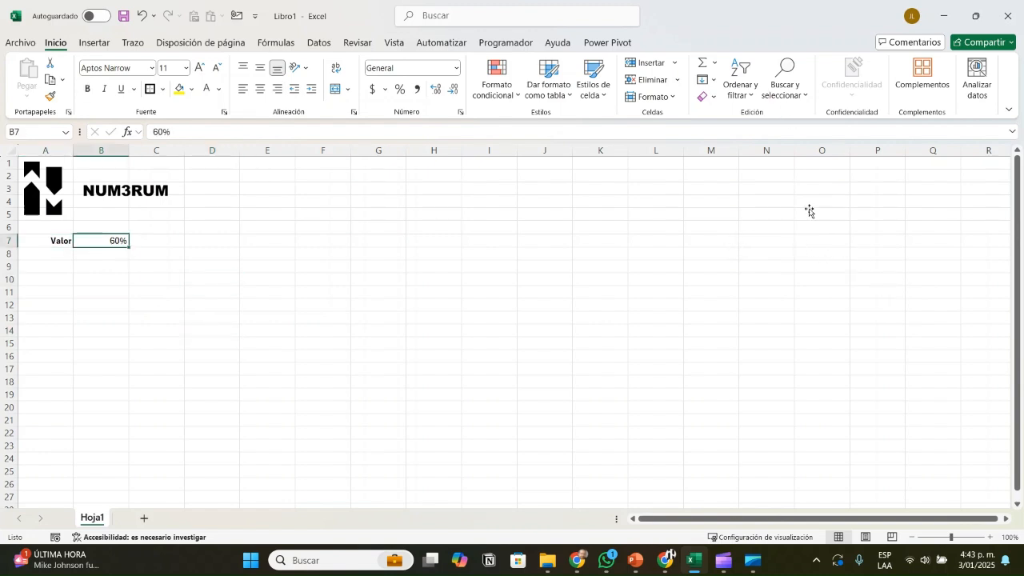
left_click(260, 89)
left_click(248, 279)
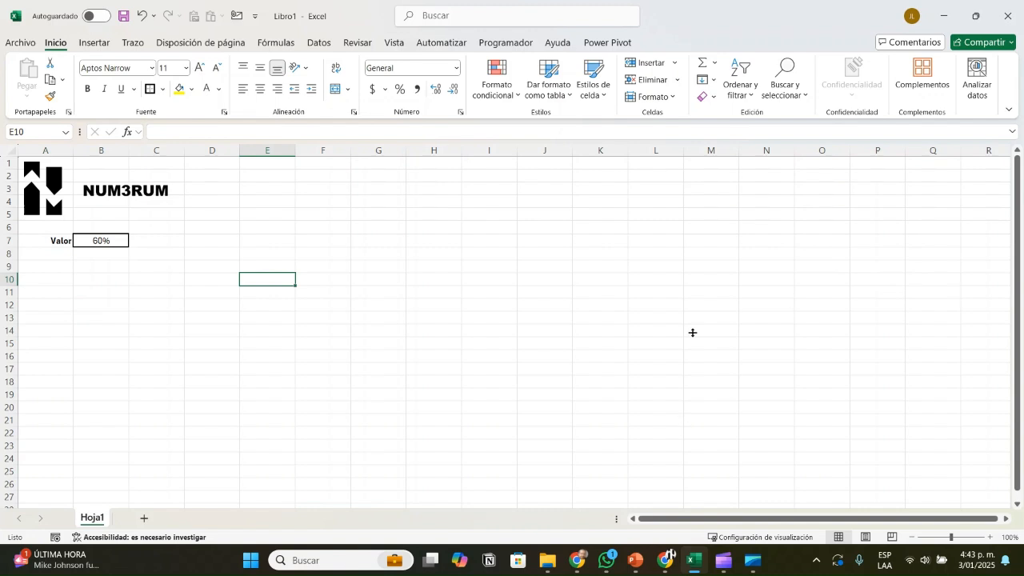
left_click(97, 240)
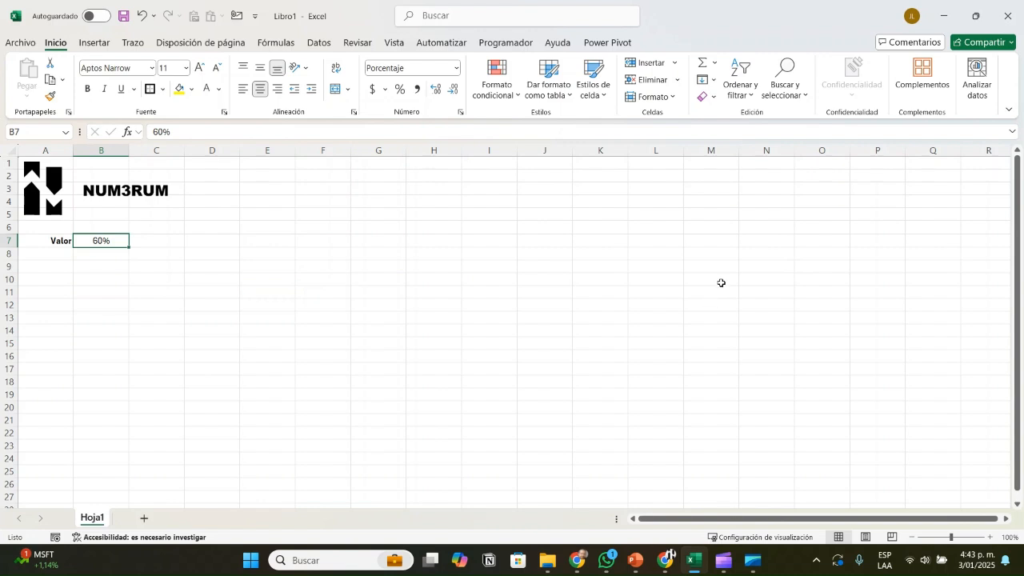
Step: Enter the labels Rojo, Amarillo and Verde in cells A10 to A12
left_click(42, 279)
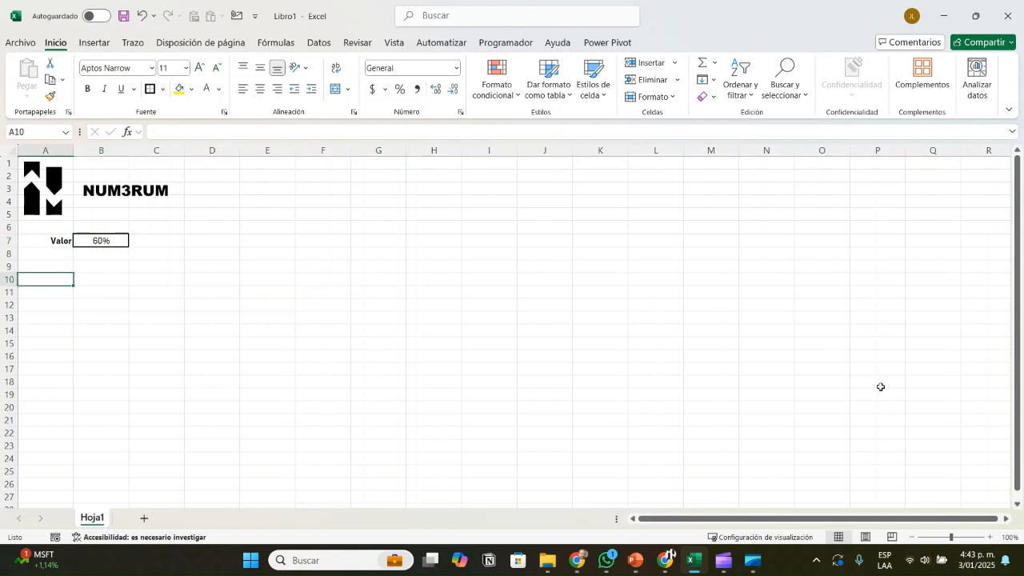
type("E")
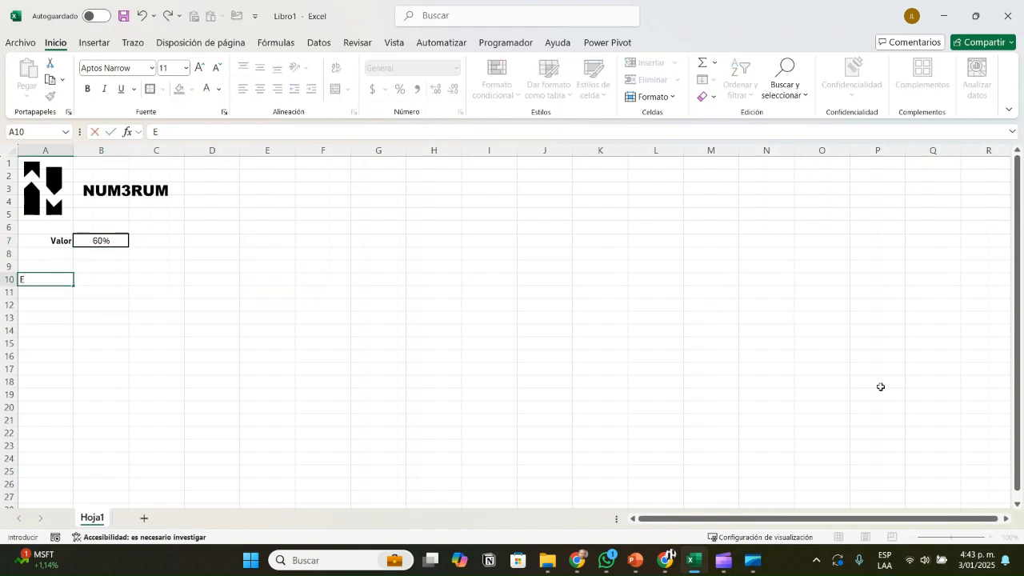
key("BackSpace")
type("Rojo")
key("Return")
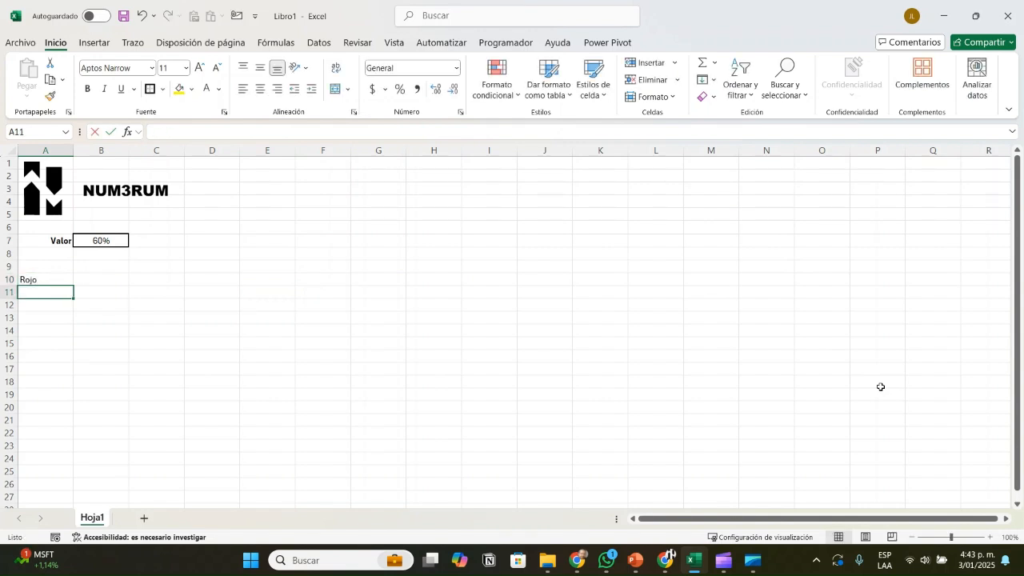
type("Amarillo")
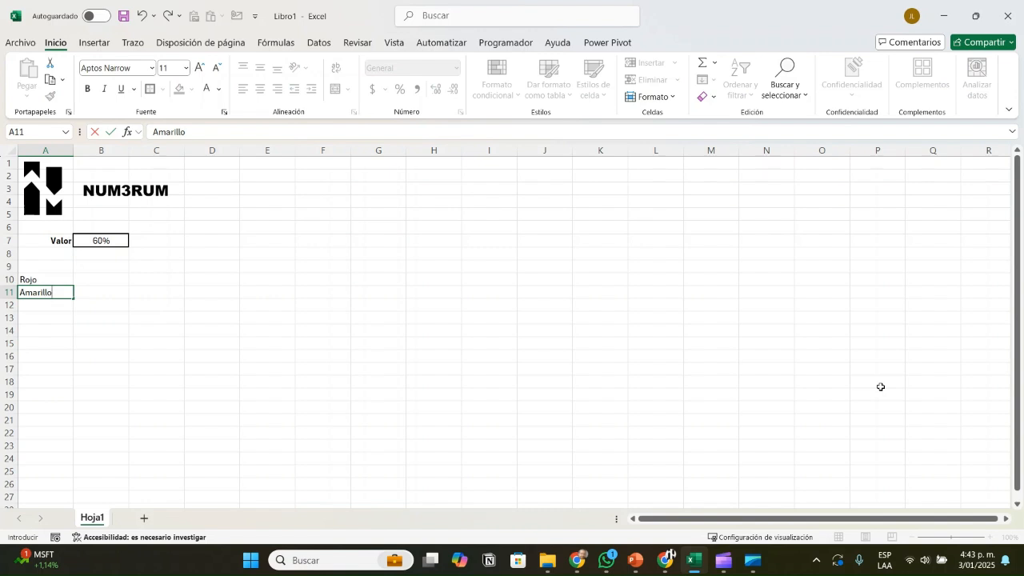
key("Return")
type("Verde")
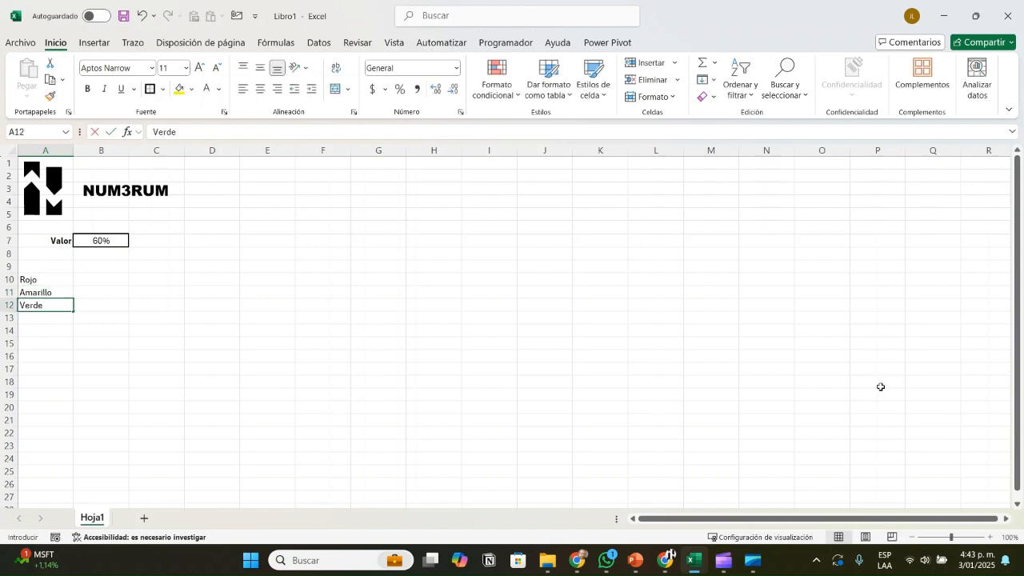
Step: Enter the thresholds 20%, 50% and 100% in B10:B12 beside Rojo, Amarillo and Verde
key("Tab")
key("Up")
key("Up")
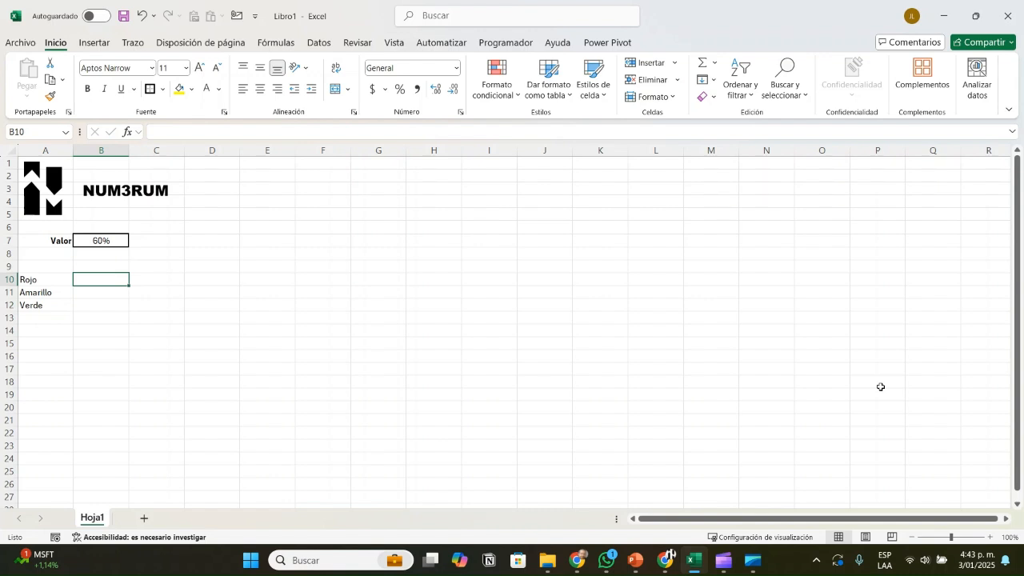
type("20%")
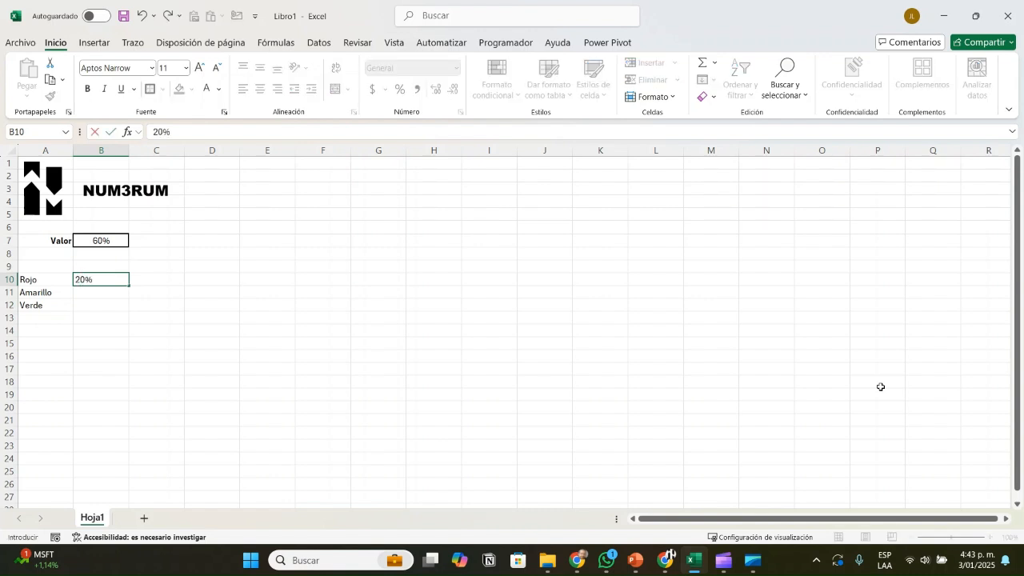
key("Return")
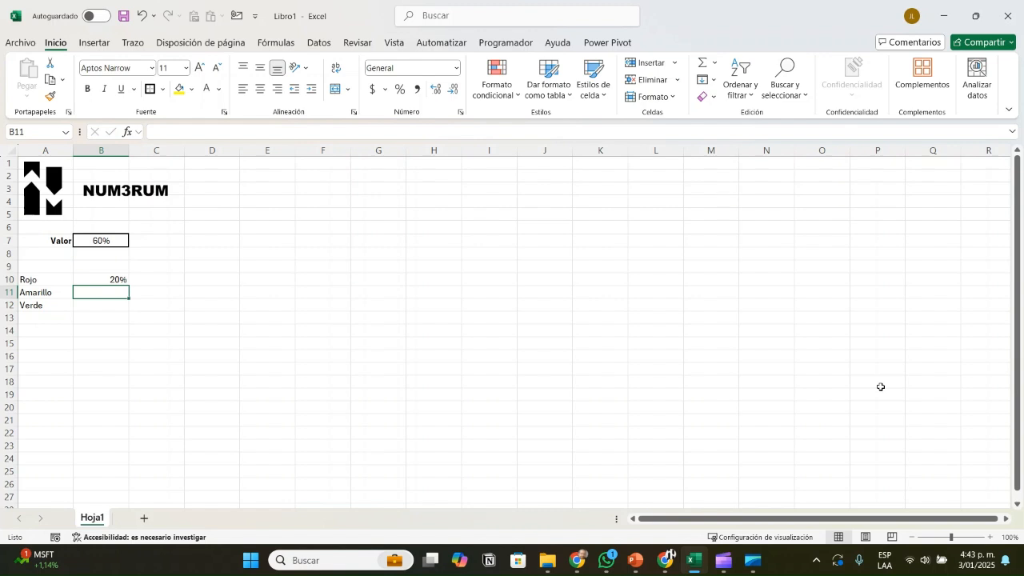
type("50%")
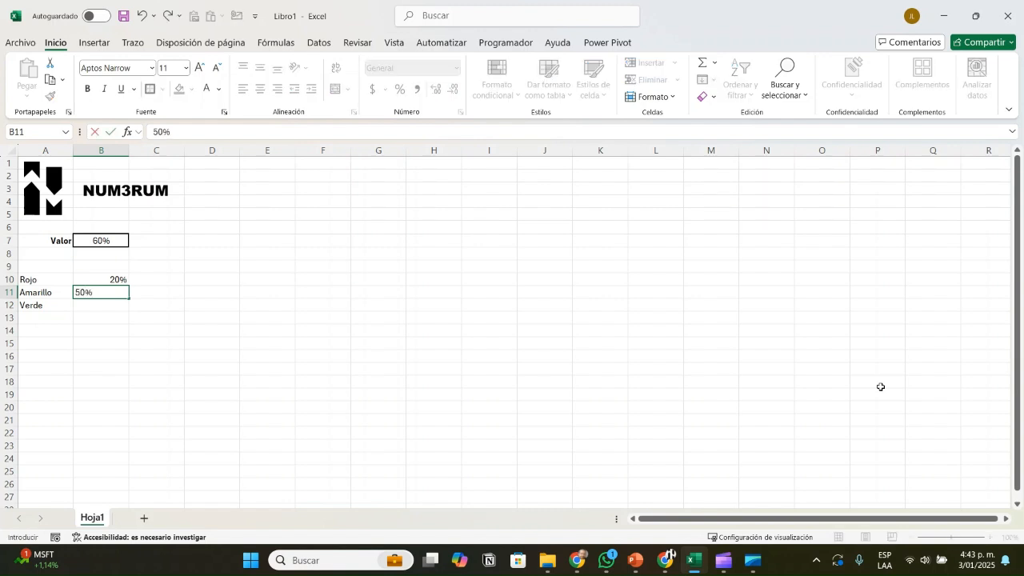
key("Return")
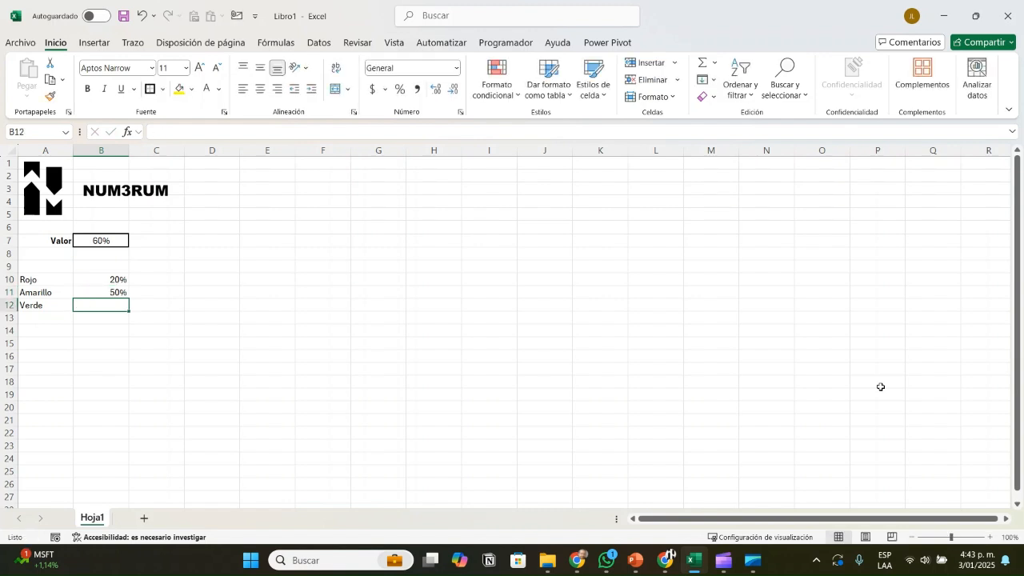
type("100%")
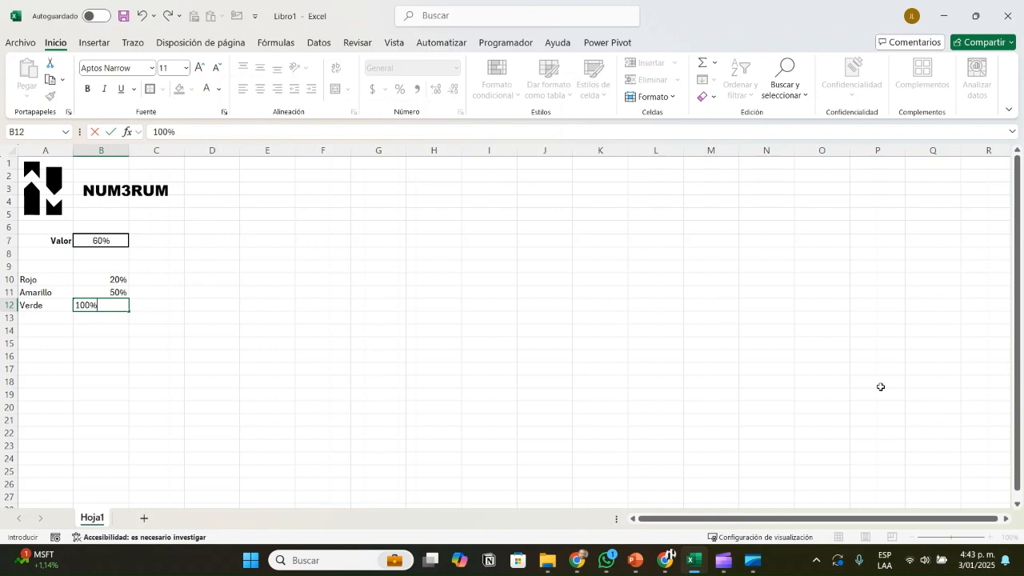
key("Return")
key("Up")
key("Up")
key("Up")
key("Down")
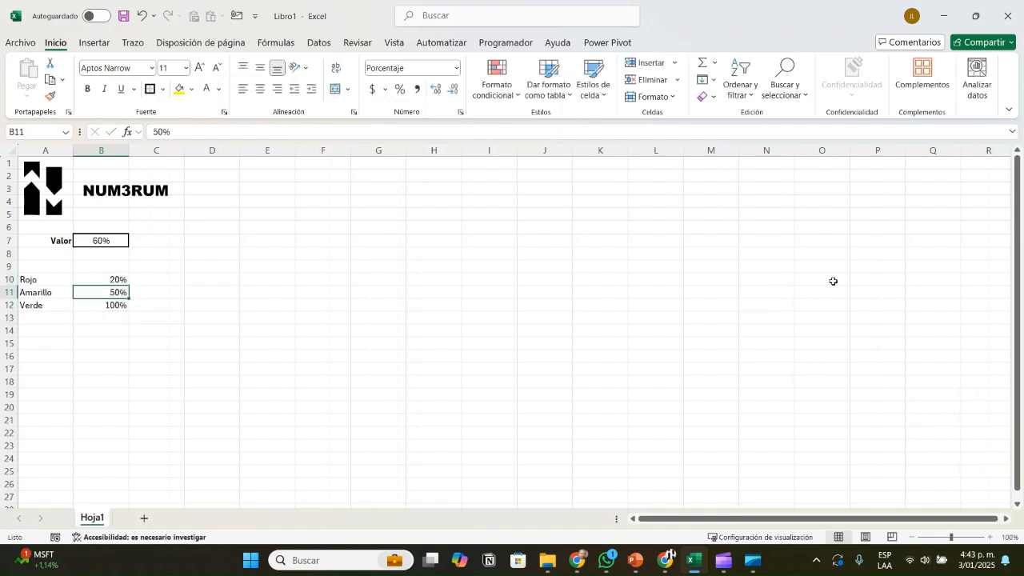
key("Up")
key("Right")
key("Down")
key("Down")
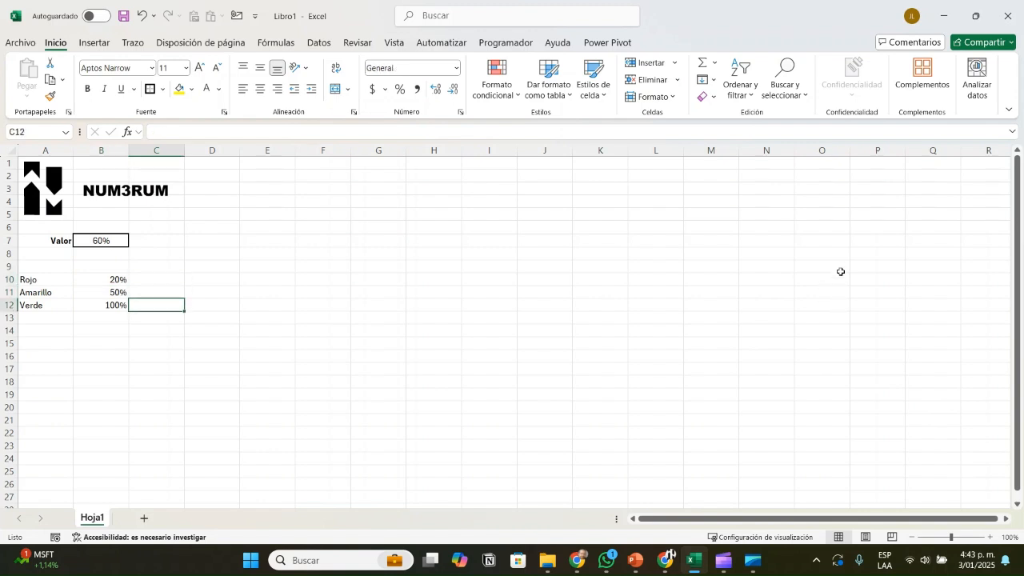
Step: Enter 10% in C10 and copy it into C11 and C12 so each color row has the value
key("Up")
key("Up")
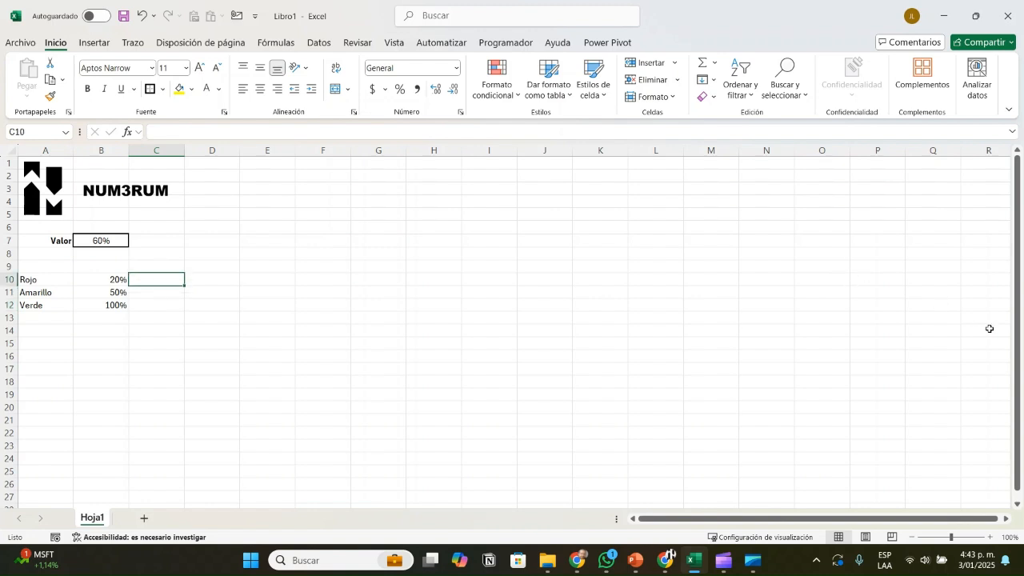
type("10%")
key("Return")
key("Up")
key("ctrl+c")
key("Down")
key("ctrl+v")
key("Down")
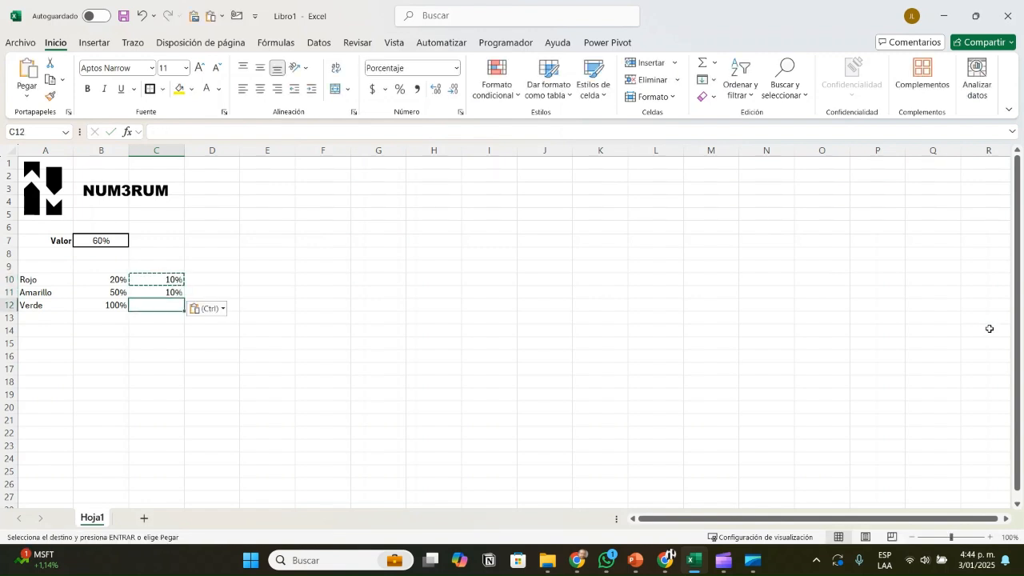
key("ctrl+v")
key("Down")
key("Up")
key("Up")
key("Up")
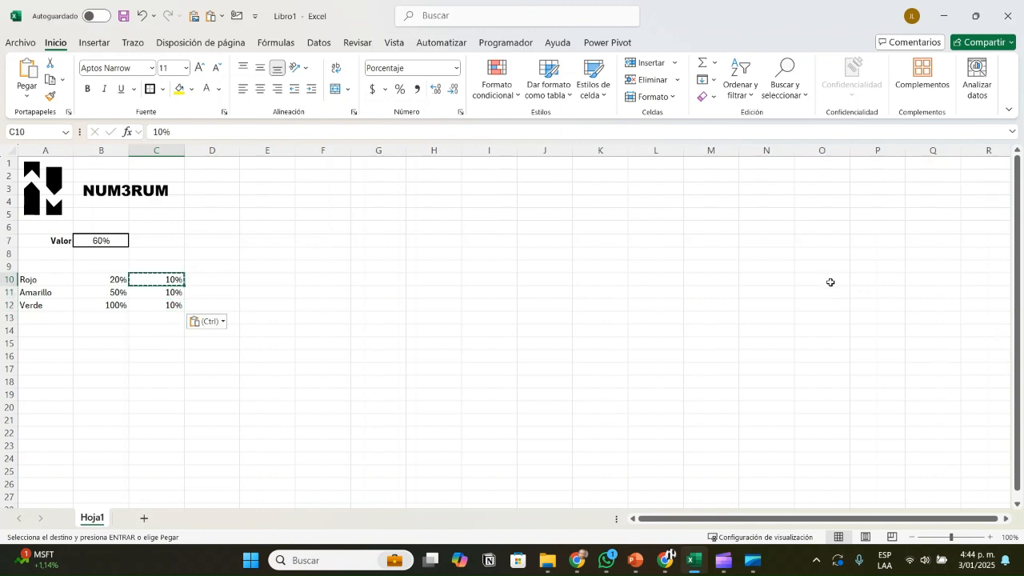
key("shift+Down")
key("shift+Down")
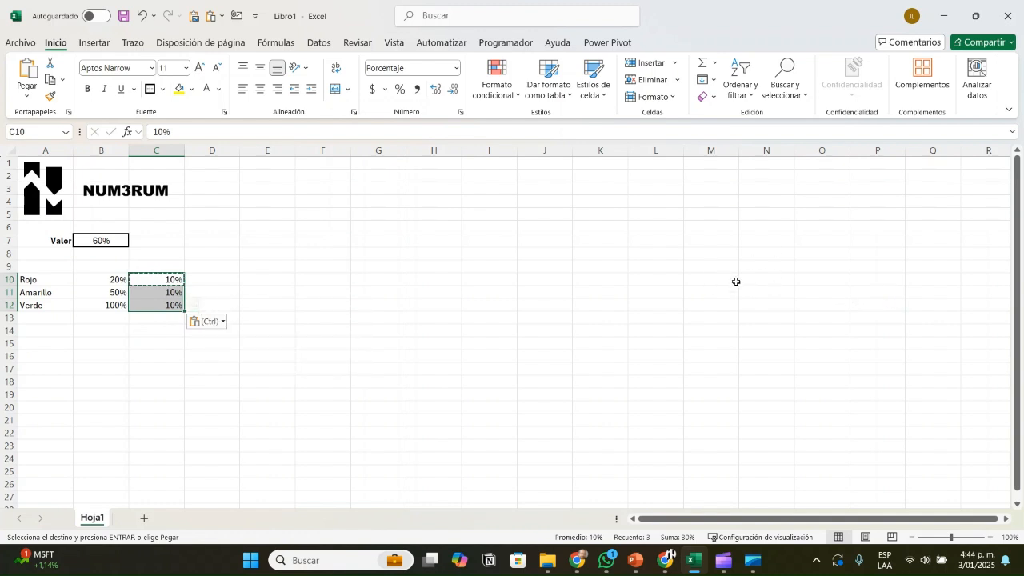
left_click(272, 303)
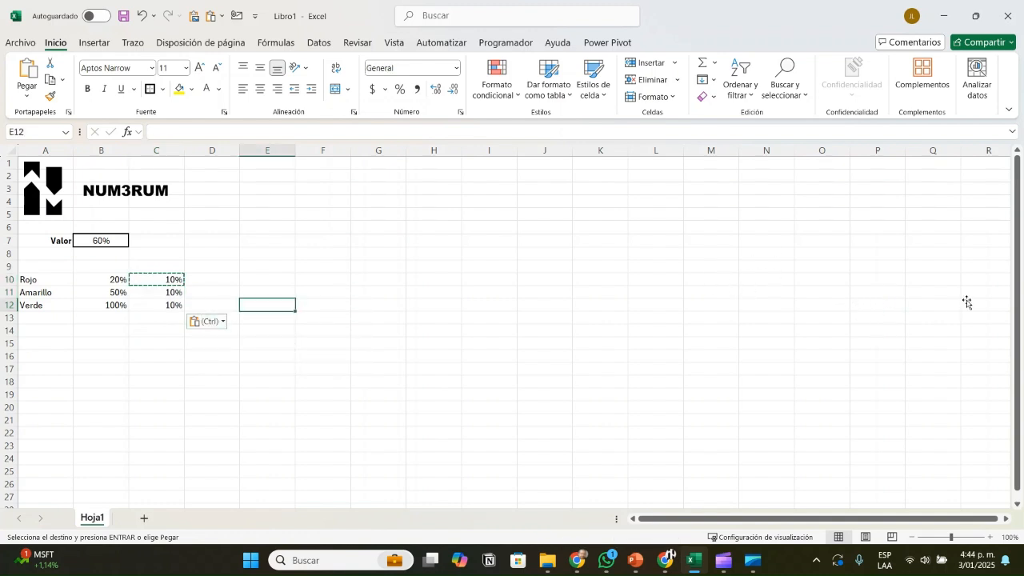
left_click(208, 356)
key("Escape")
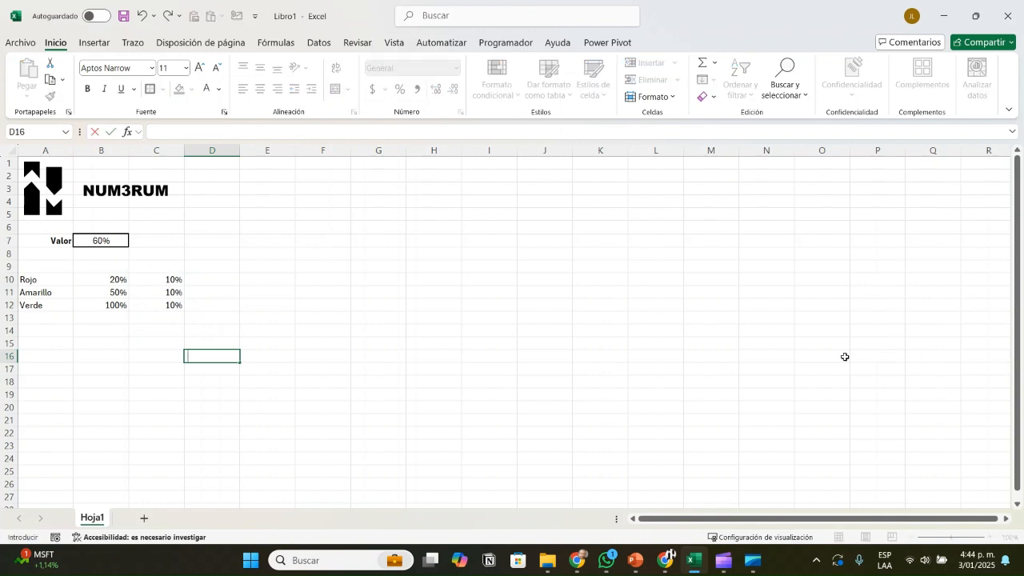
Step: Insert a 2D stacked column chart based on the values in C10:C12
key("Left")
key("Up")
key("Up")
key("Up")
key("Up")
key("Up")
key("Up")
key("shift+Down")
key("shift+Down")
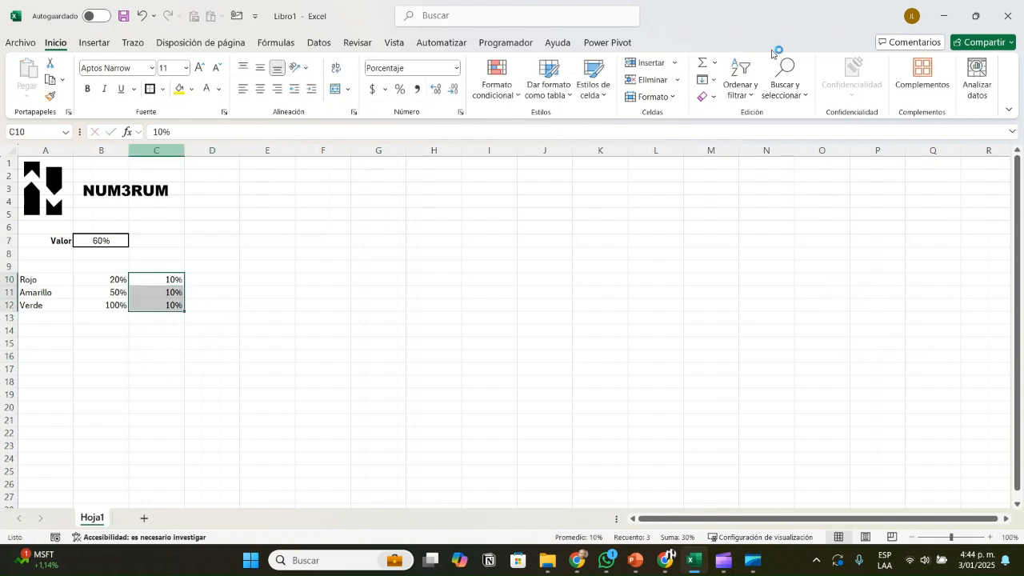
left_click(95, 43)
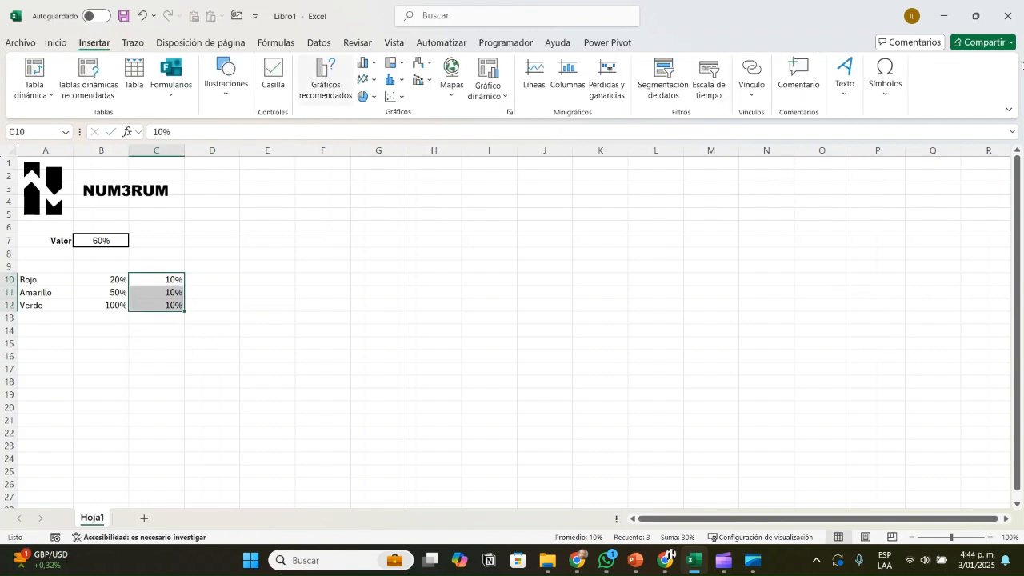
left_click(367, 64)
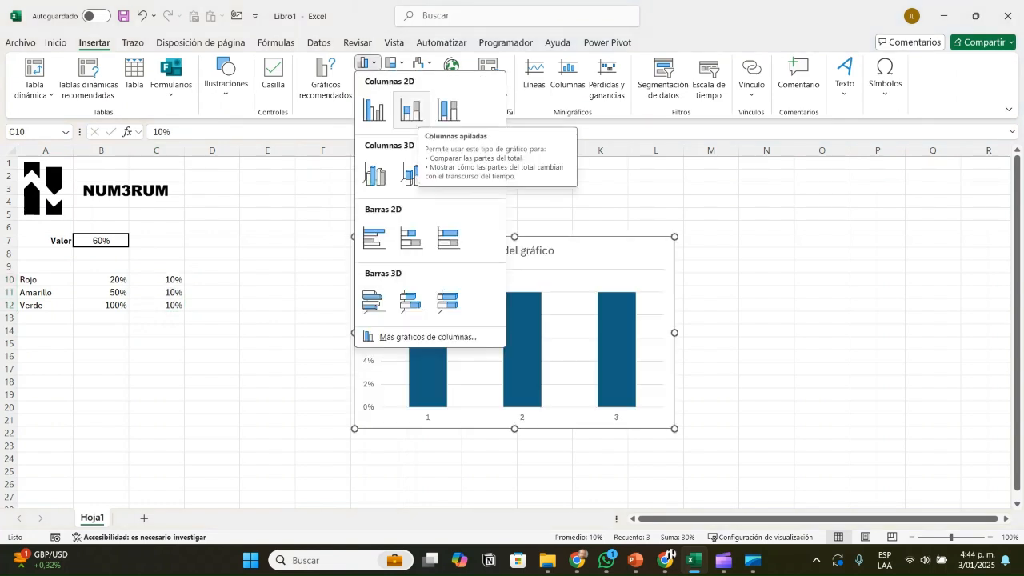
left_click(411, 109)
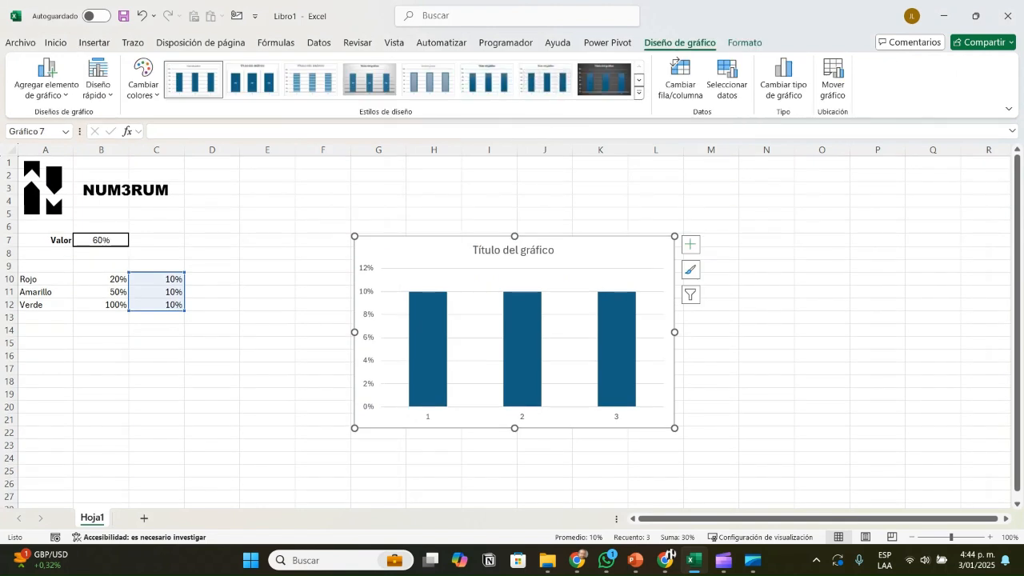
Step: Move the chart up beside the data table and switch its rows and columns so the three values stack in one column
left_click_drag(418, 251, 310, 216)
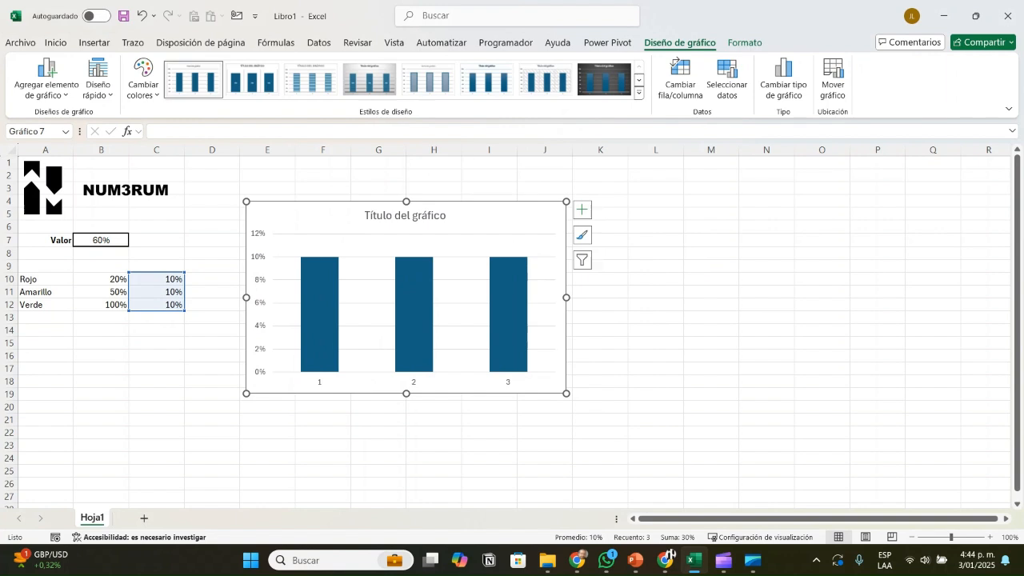
mouse_move(514, 350)
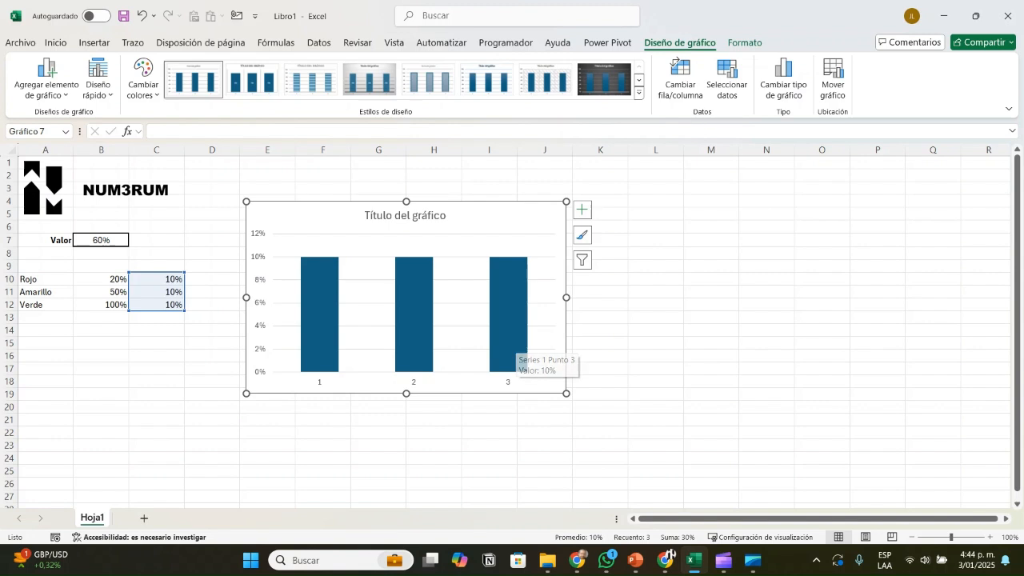
right_click(471, 216)
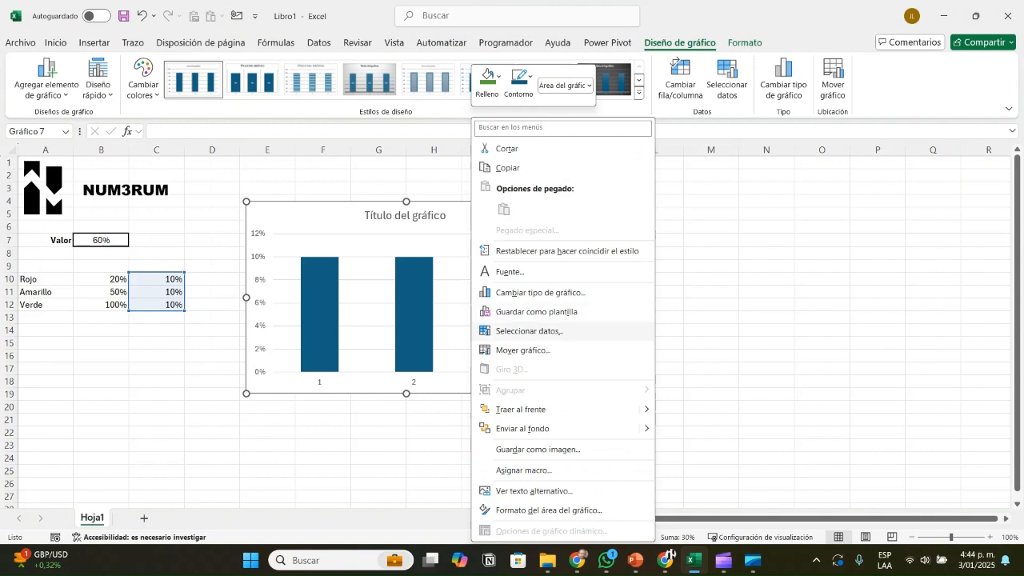
left_click(528, 330)
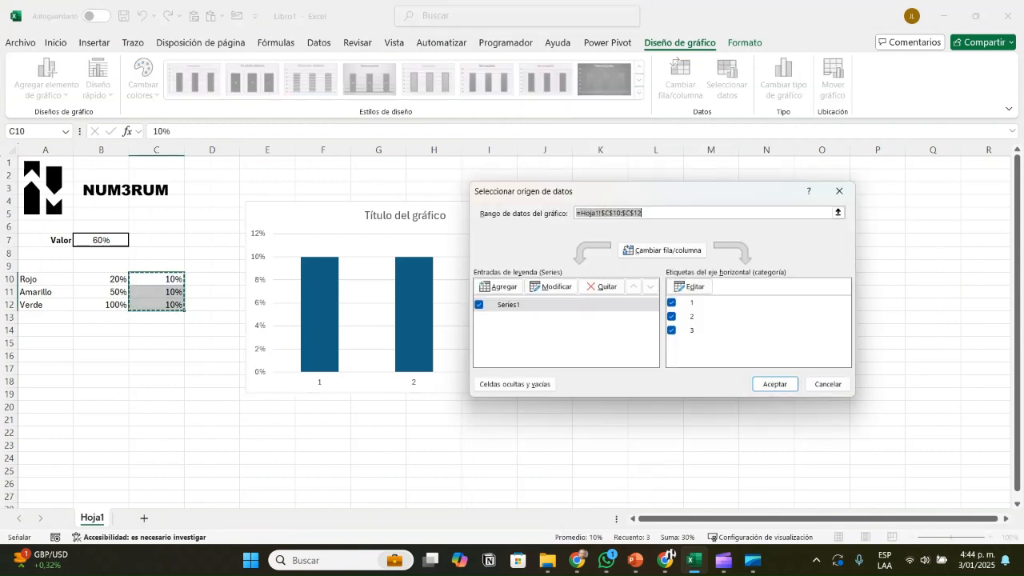
left_click(662, 249)
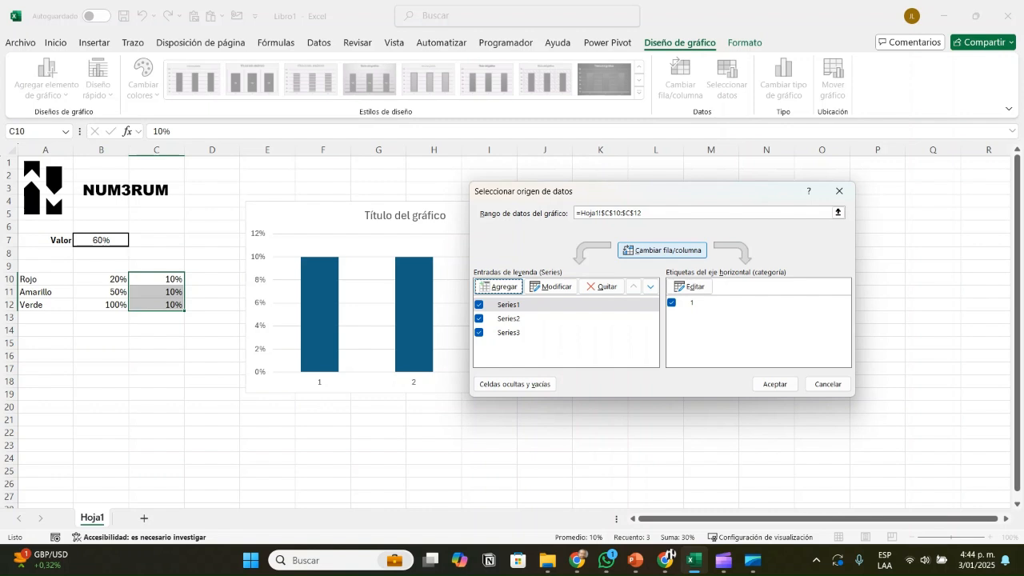
left_click(774, 384)
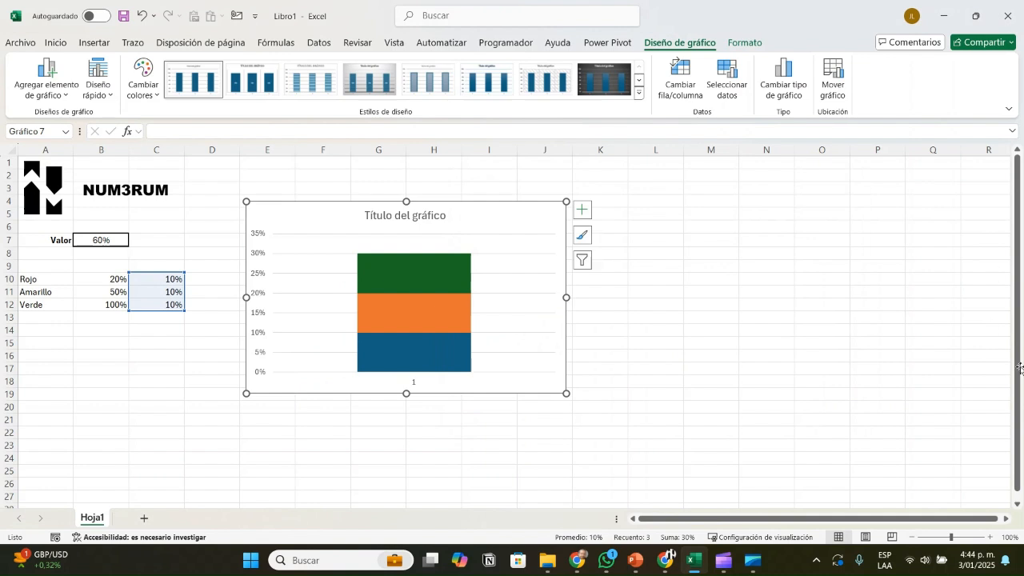
Step: Fill the lowest segment of the stacked column, the C10 series, with standard red
left_click(393, 351)
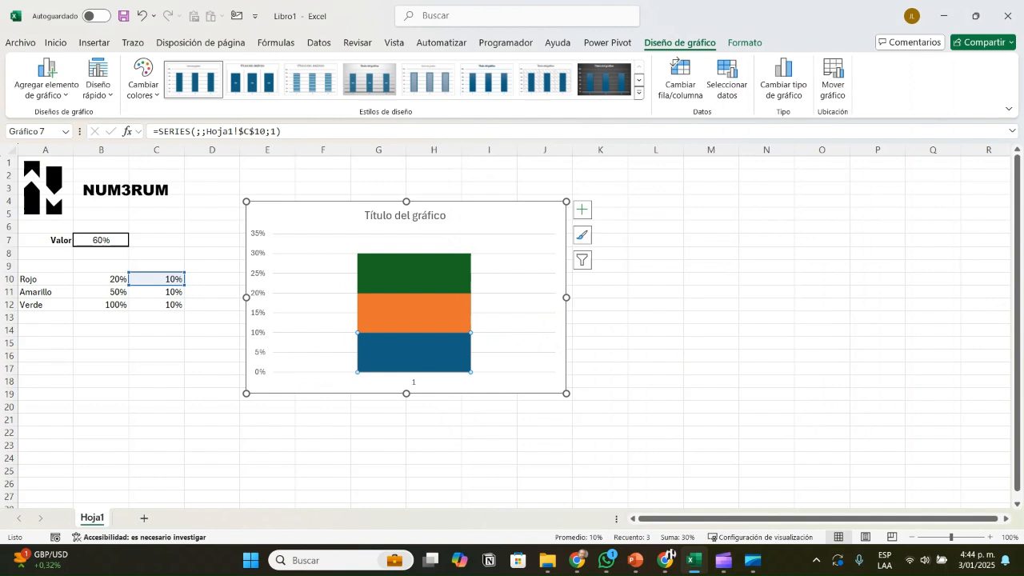
left_click(409, 313)
left_click(414, 273)
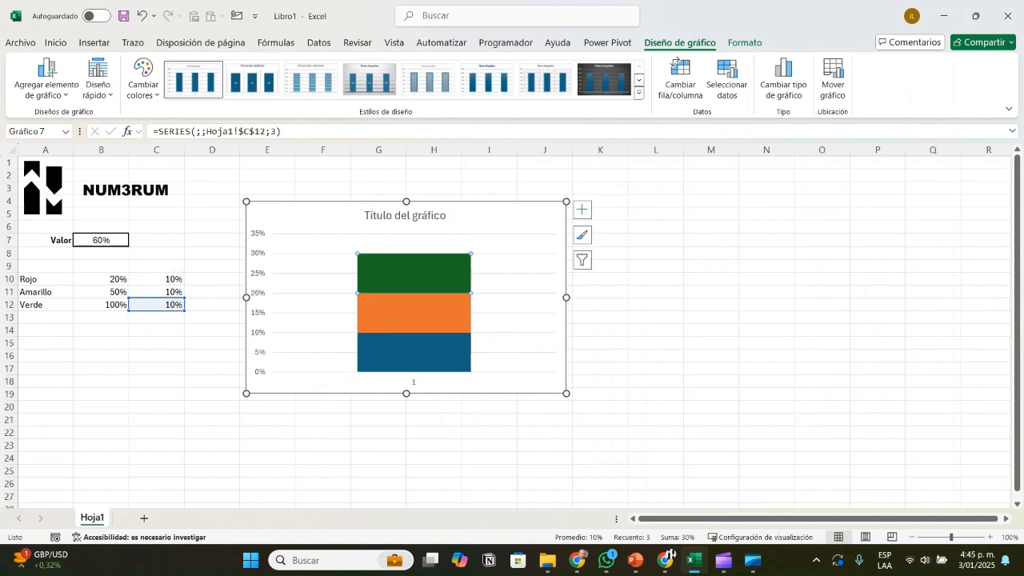
left_click(414, 353)
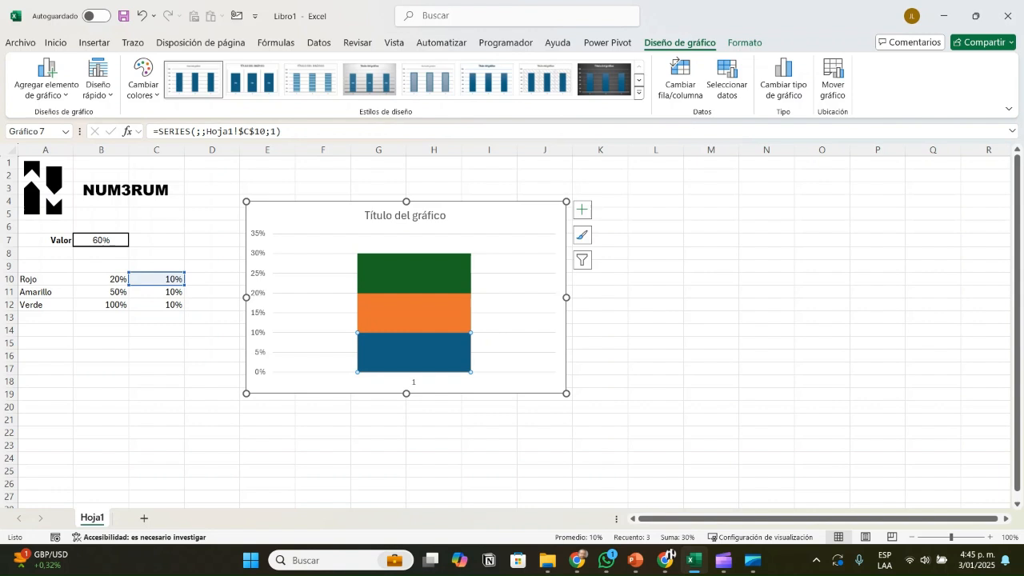
right_click(433, 360)
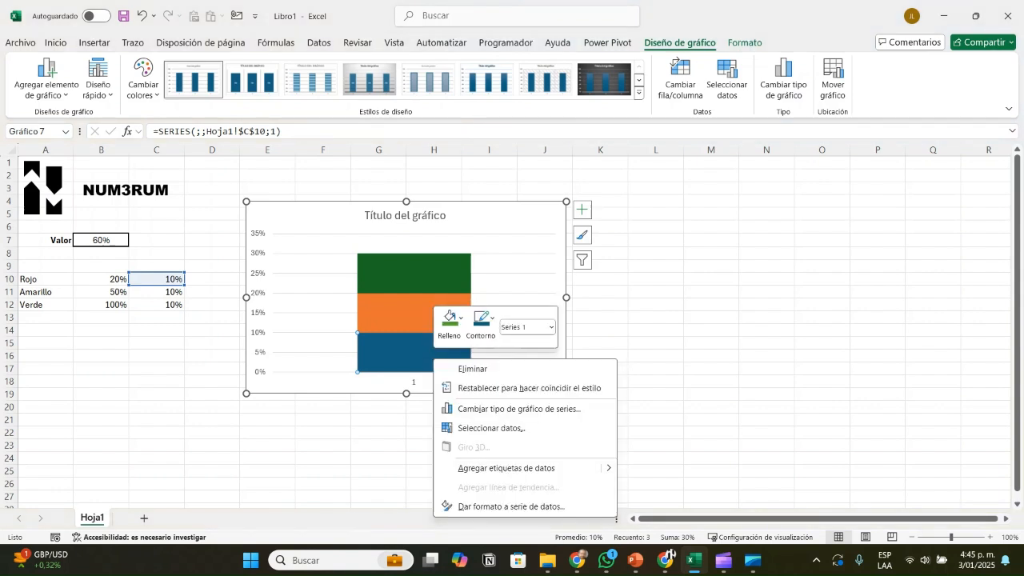
left_click(460, 318)
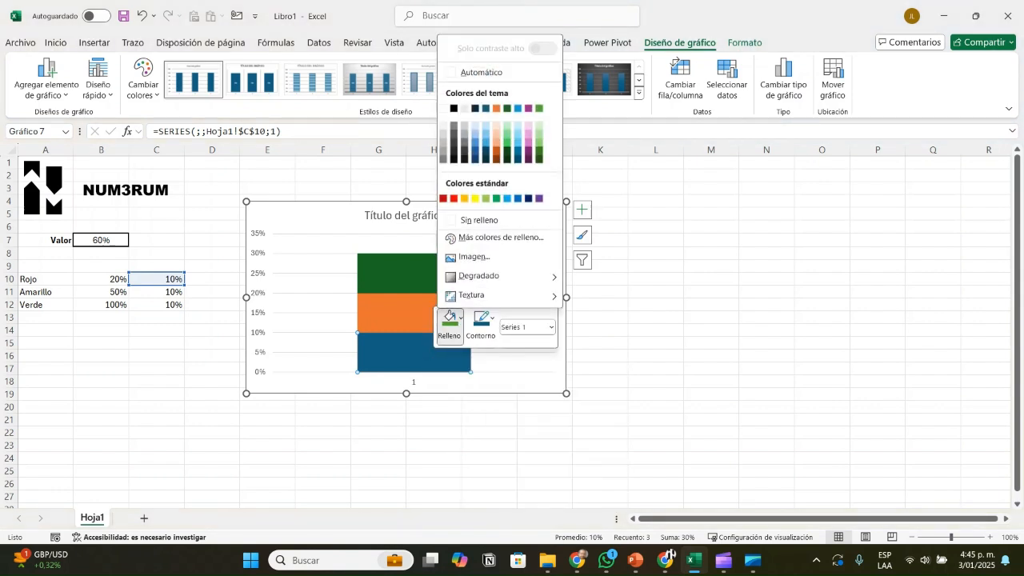
left_click(453, 198)
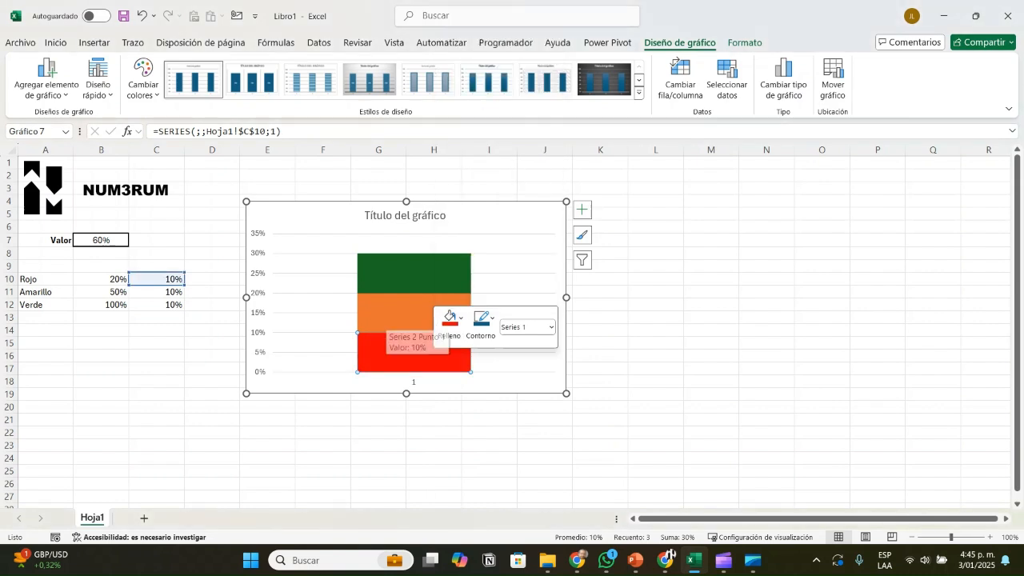
Step: Fill the middle segment of the stacked column, the C11 series, with standard yellow
left_click(386, 317)
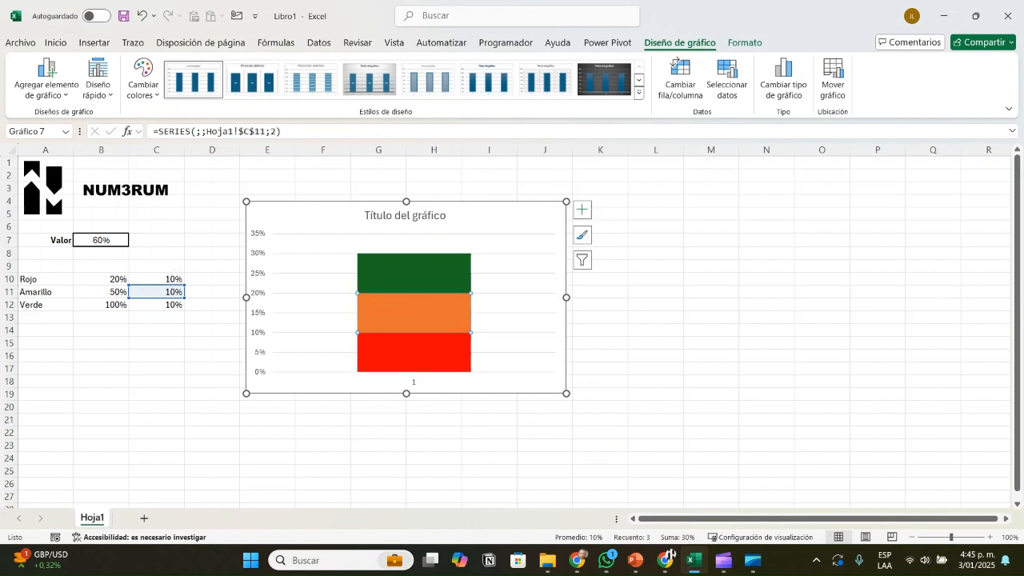
right_click(404, 317)
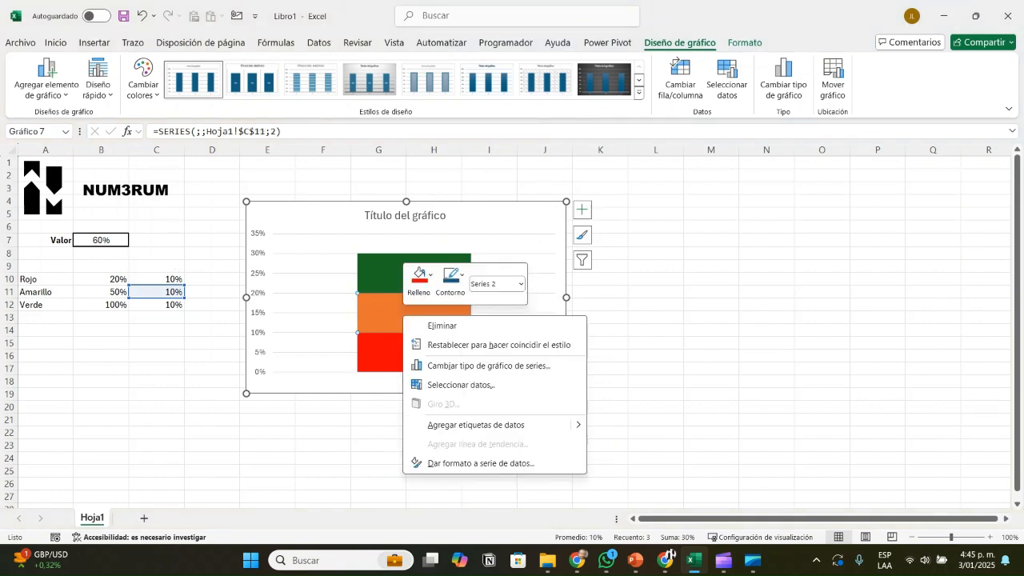
left_click(419, 280)
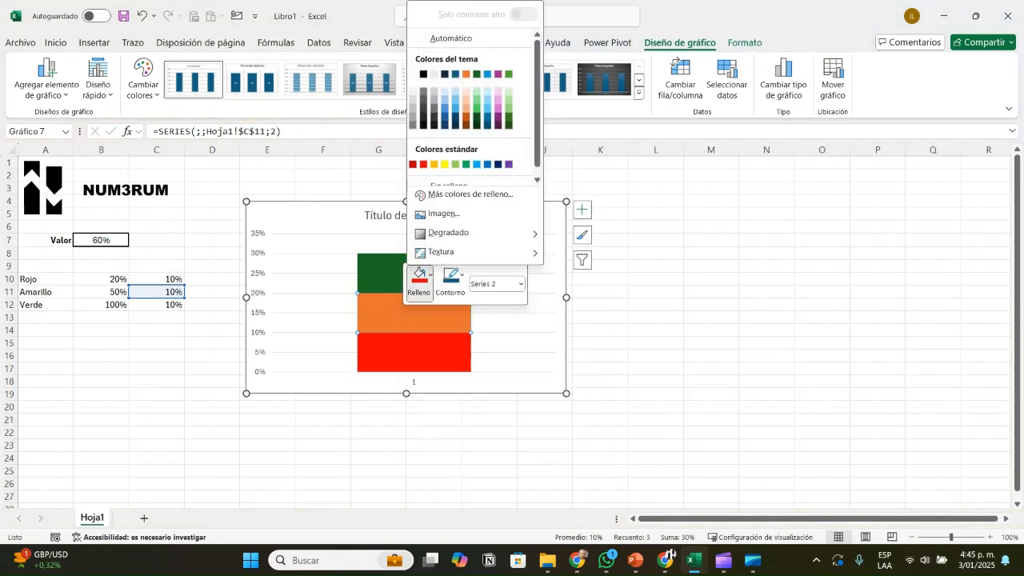
left_click(445, 164)
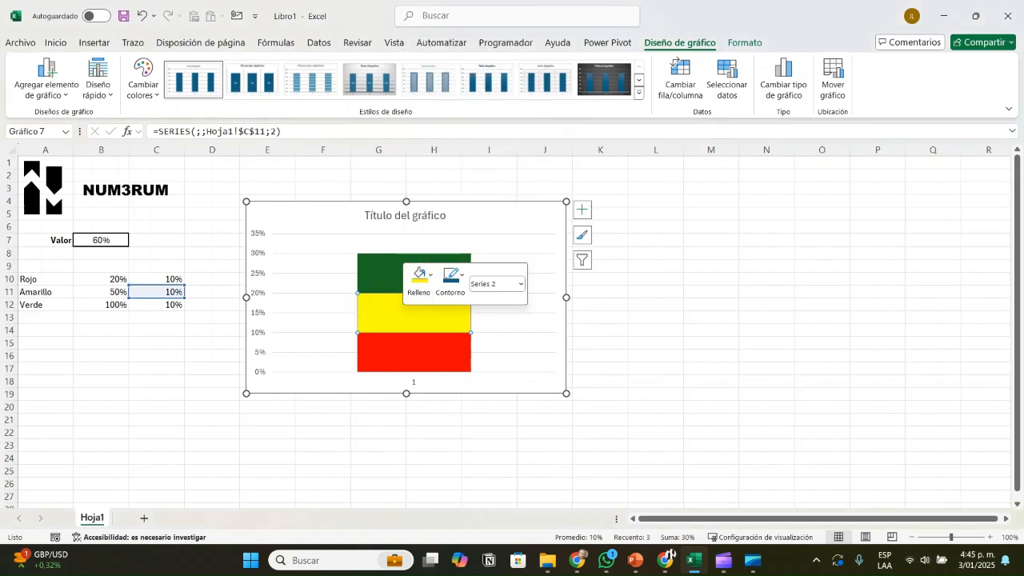
Step: Fill the uppermost segment of the stacked column, the C12 series, with the lighter theme green
left_click(401, 274)
right_click(382, 274)
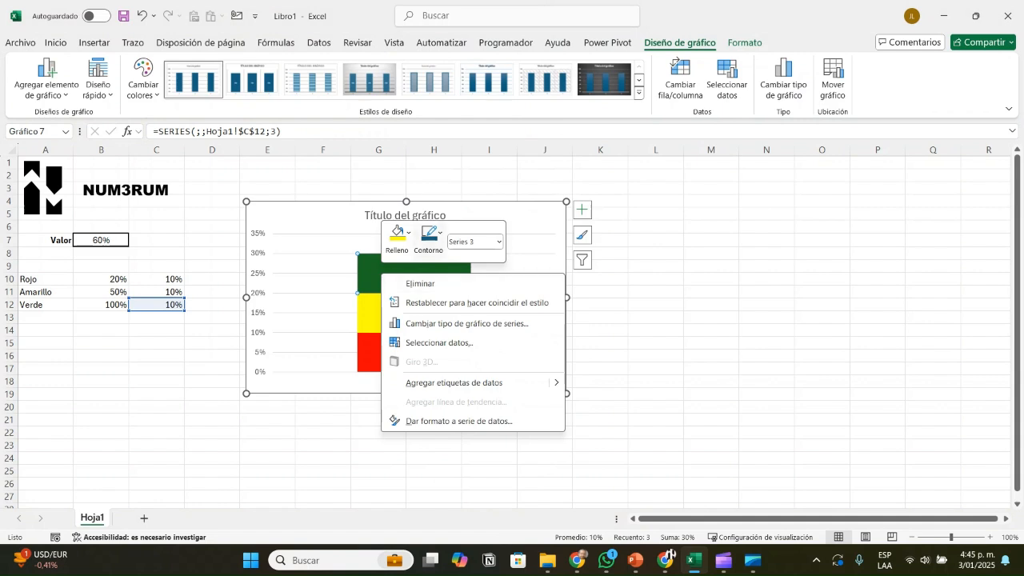
left_click(398, 239)
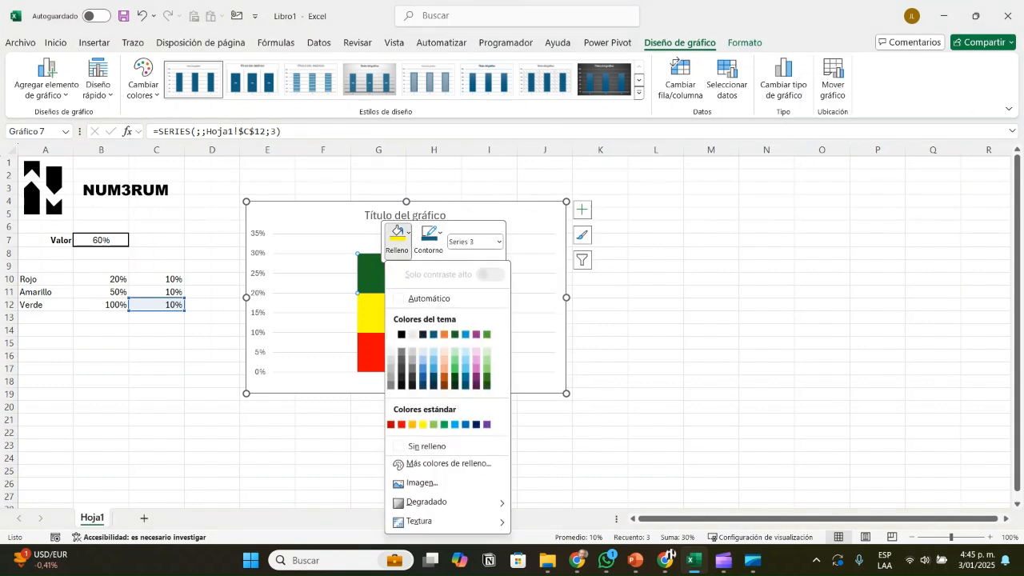
left_click(485, 334)
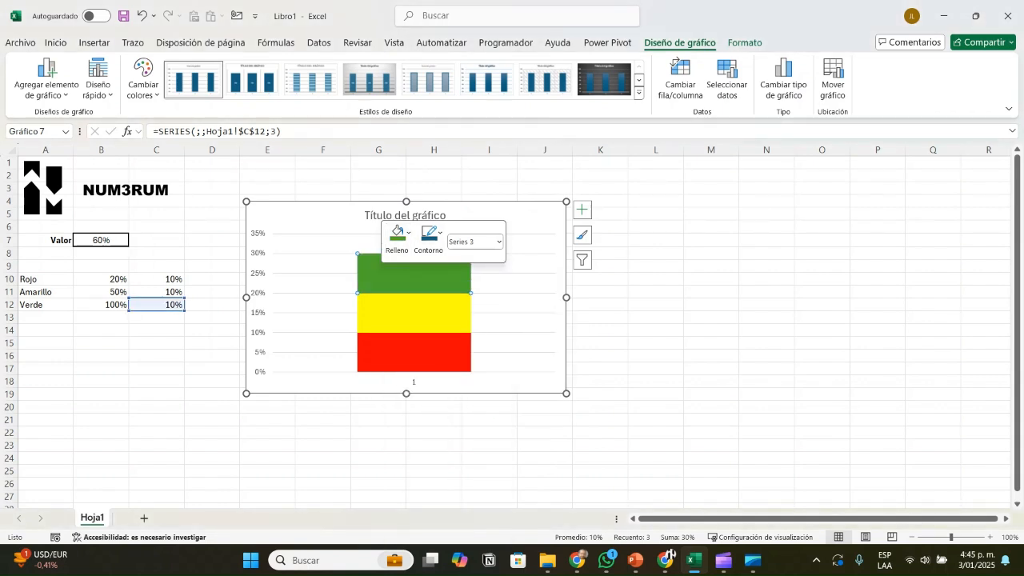
left_click(600, 381)
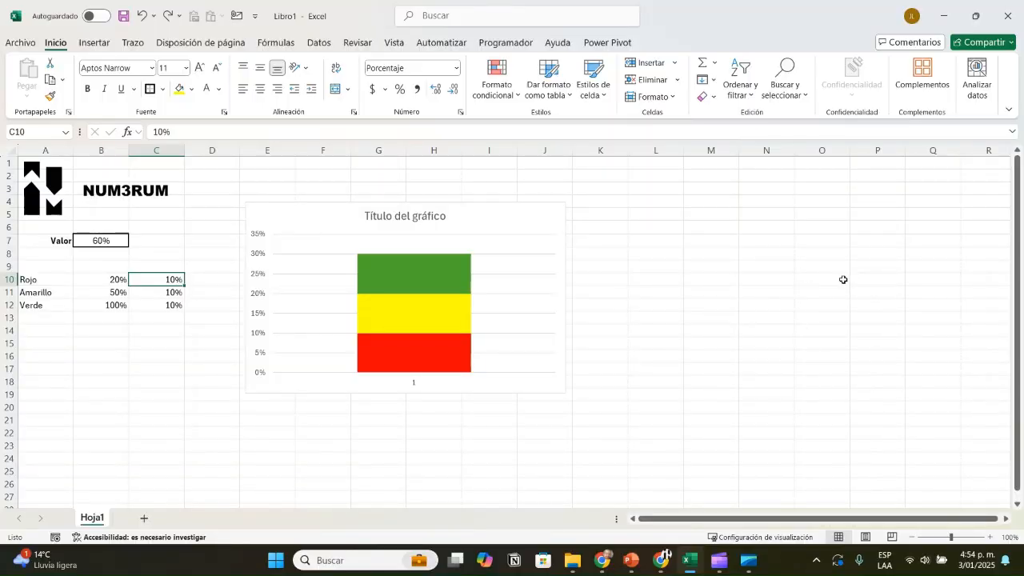
Step: Examine the values in C10:C12 against the percentage in B7 and the thresholds beside them
key("Down")
key("Down")
key("Up")
key("Up")
key("Down")
key("Down")
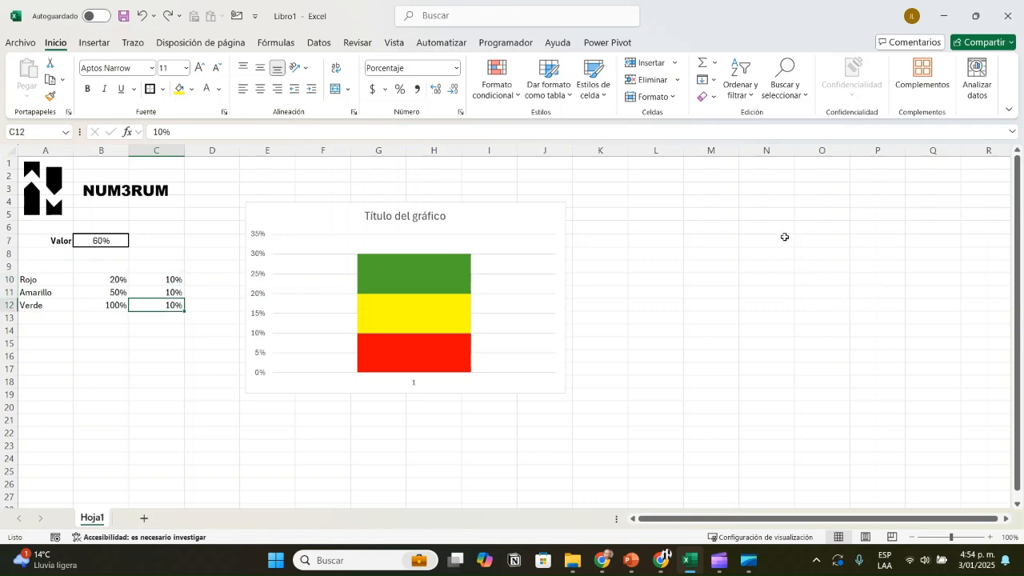
key("Left")
key("ctrl+Up")
key("ctrl+Up")
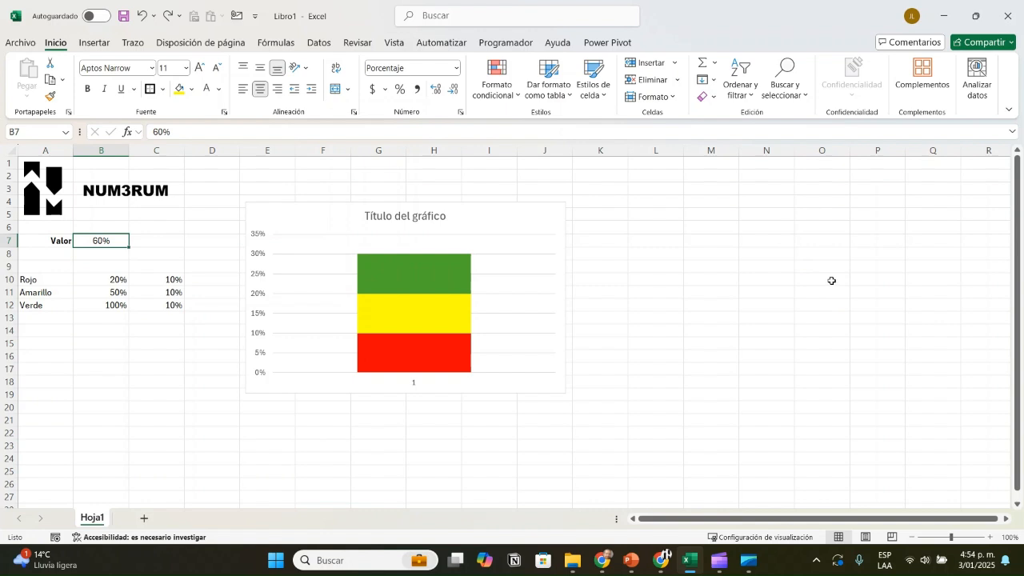
key("ctrl+Down")
key("Right")
key("Down")
key("Down")
key("Down")
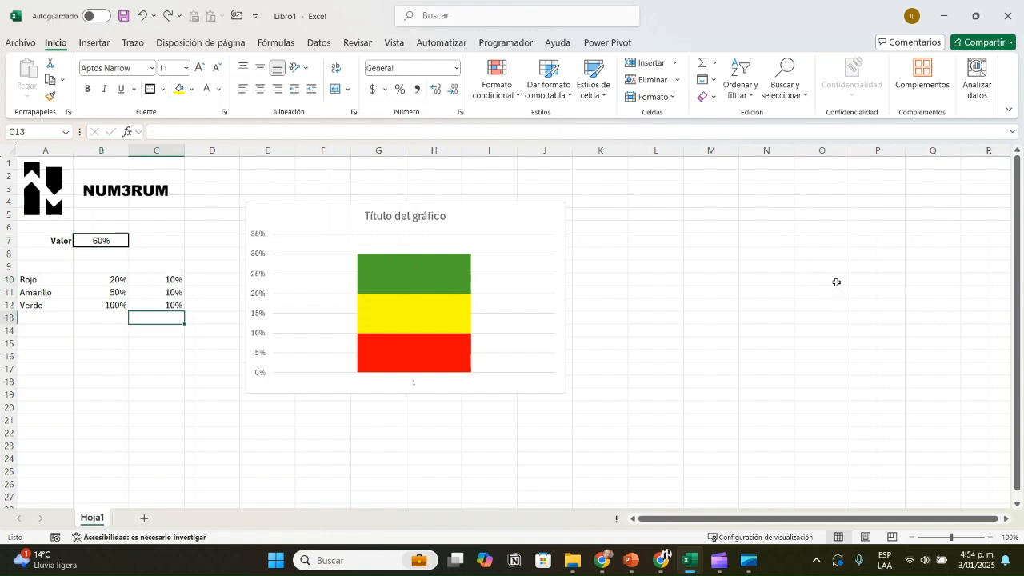
Step: Set C10 and C11 to 0% and C12 to 60% to test the chart with only the Verde series
key("Up")
key("Up")
key("Up")
type("0")
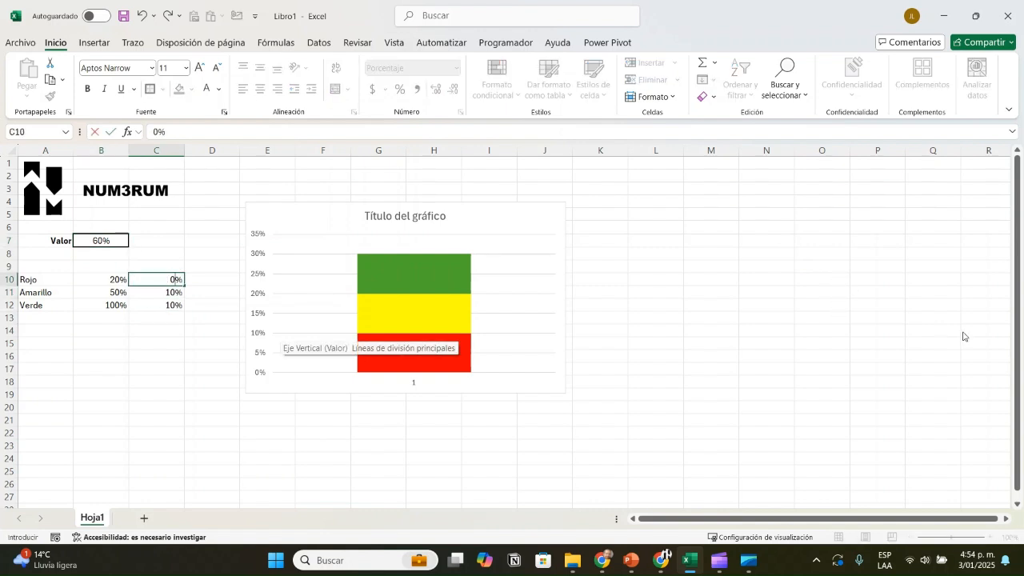
key("Return")
type("0")
key("Return")
type("60")
key("Return")
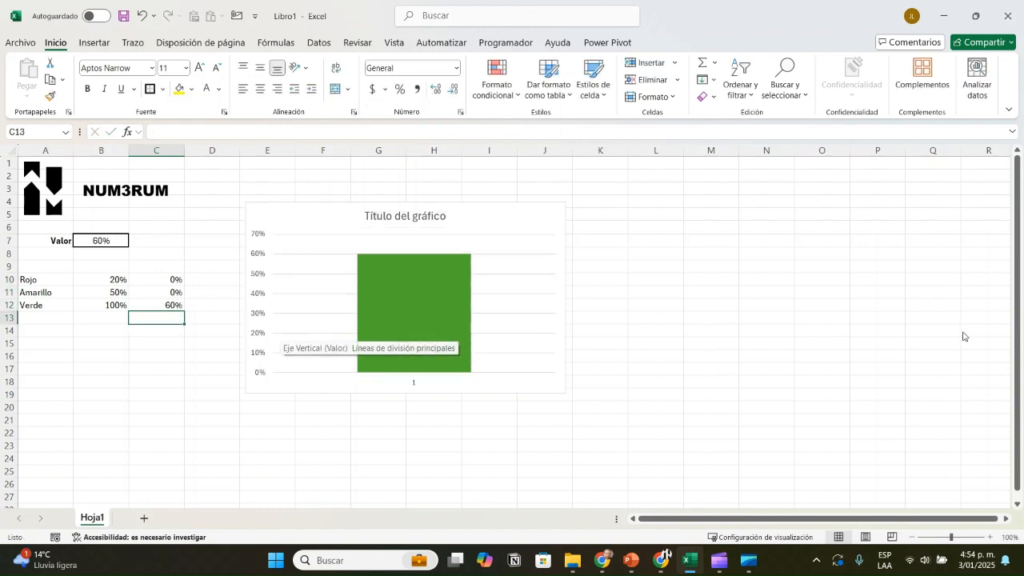
Step: Set C11 to 60% and C12 to 0% to test the chart with only the Amarillo series
key("Up")
key("Up")
key("Up")
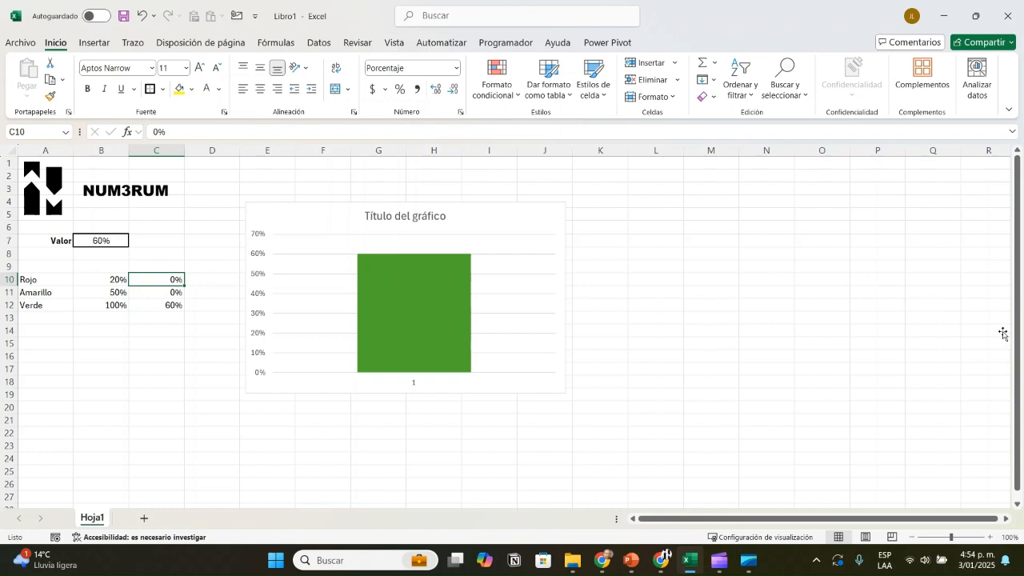
key("Down")
type("60")
key("Return")
type("0")
key("Return")
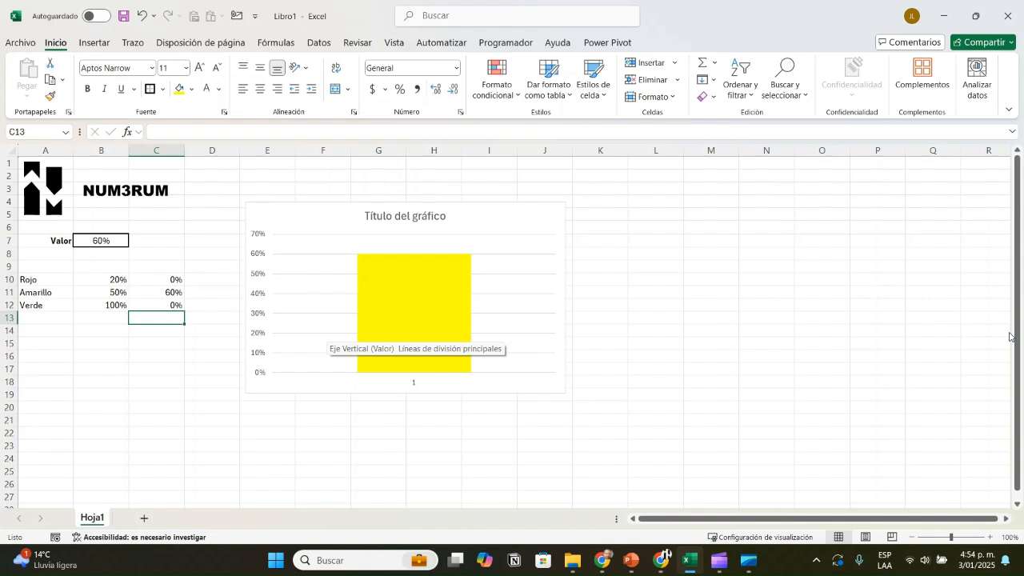
Step: Set C10 to 60% and C11 to 0% to test the chart with only the Rojo series
key("Up")
key("Up")
key("Up")
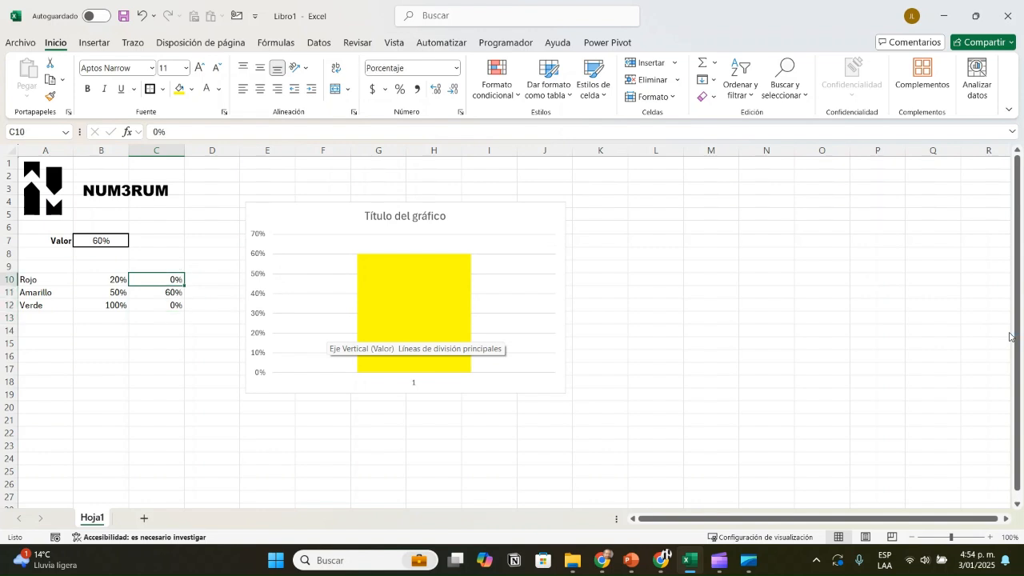
type("60")
key("Return")
type("0")
key("Return")
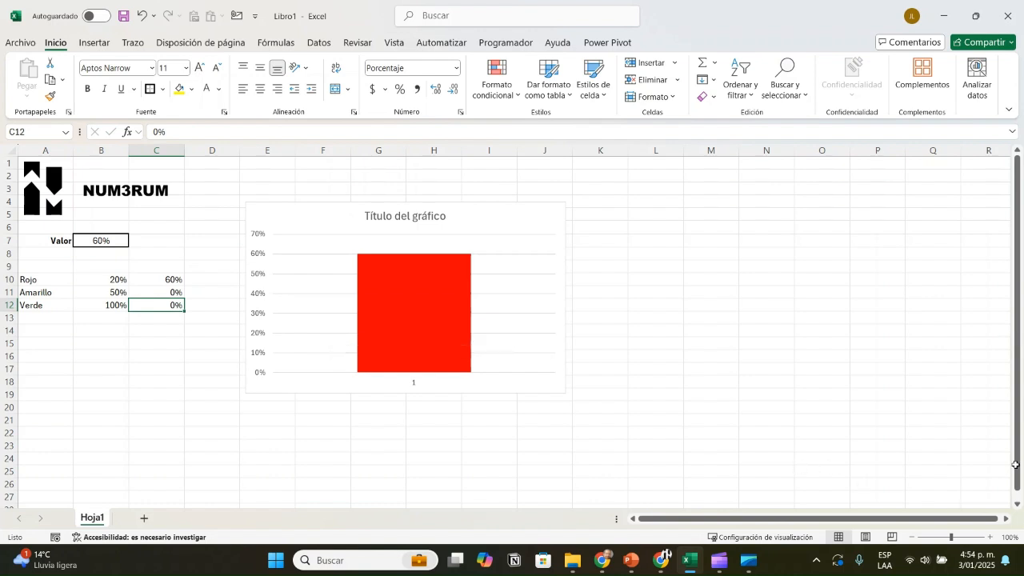
Step: Enter the limits of the first range, 0 and 19, in cells M5 and N5
left_click(710, 214)
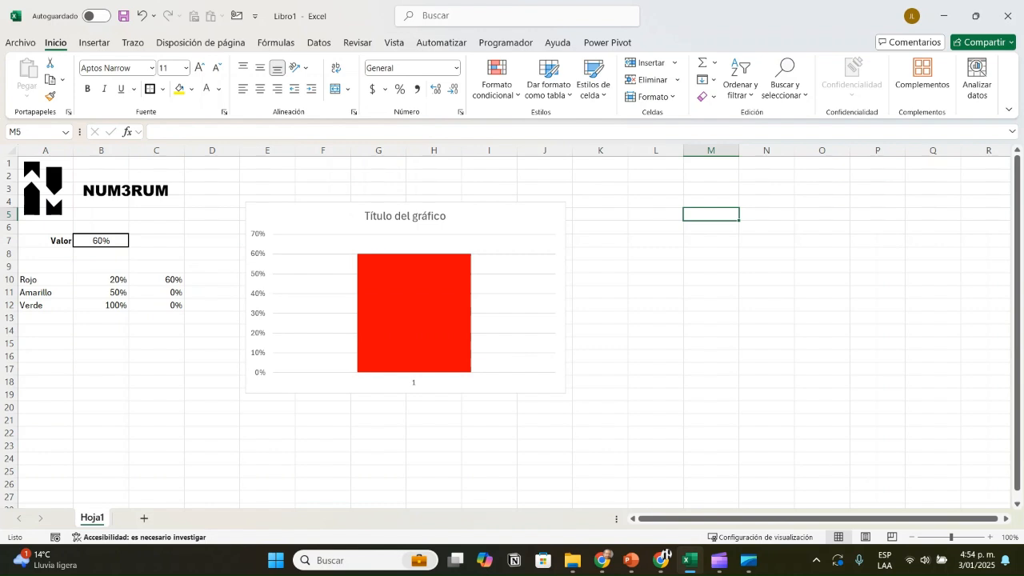
type("0")
key("Tab")
type("20")
key("Return")
key("Up")
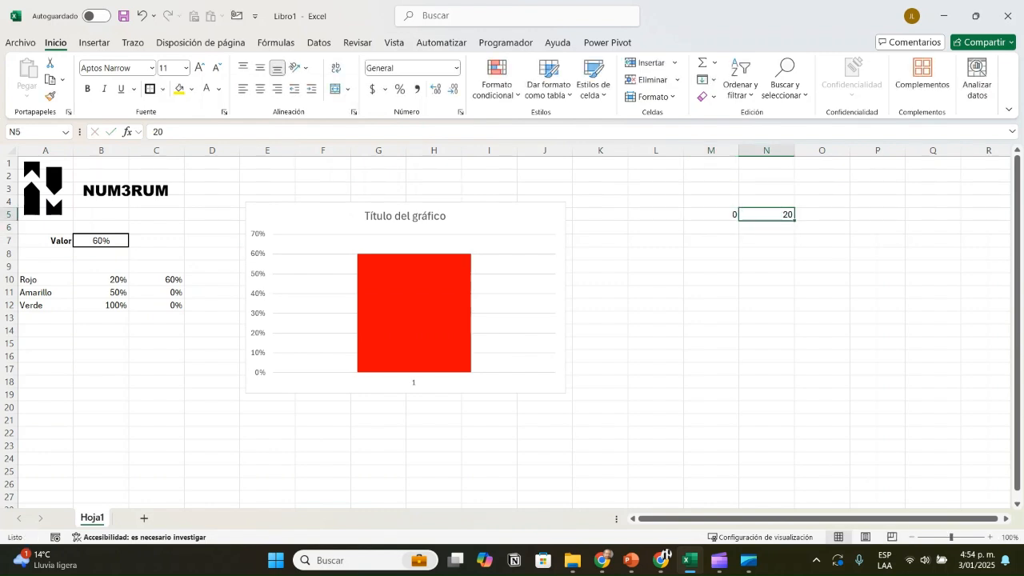
type("19")
key("Return")
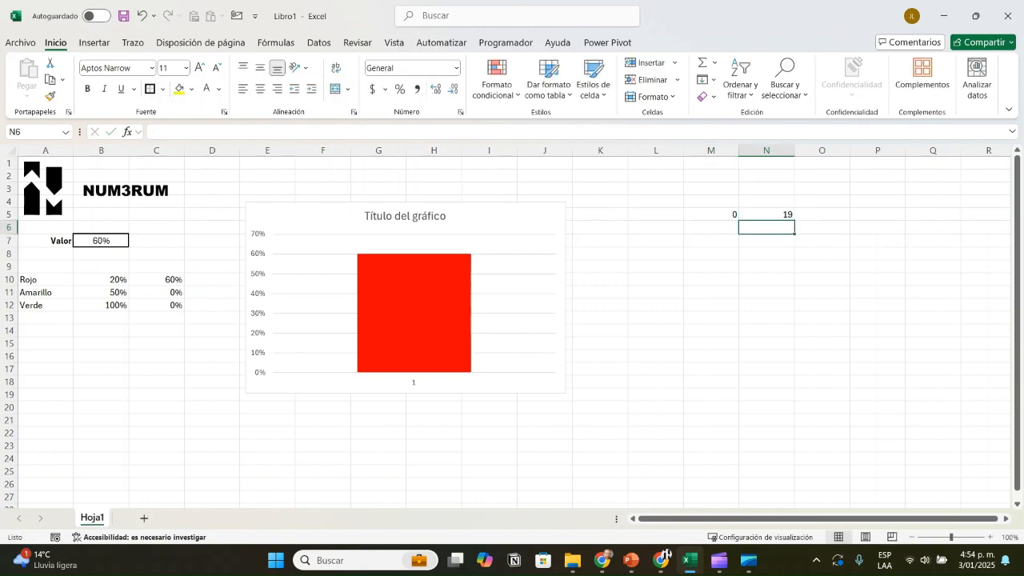
Step: Enter the limits of the second range, 20 and 49, in cells M6 and N6
key("Left")
type("20")
key("Tab")
type("49")
key("Return")
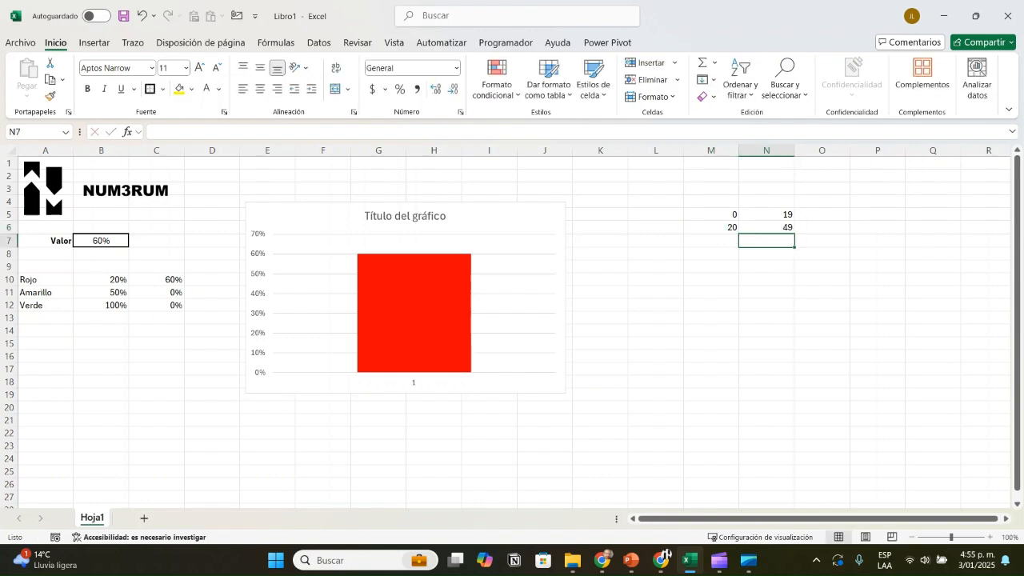
Step: Enter the limits of the third range, 50 and 100, in cells M7 and N7, and go to cell L7
key("Left")
type("50")
key("Tab")
type("100")
key("Tab")
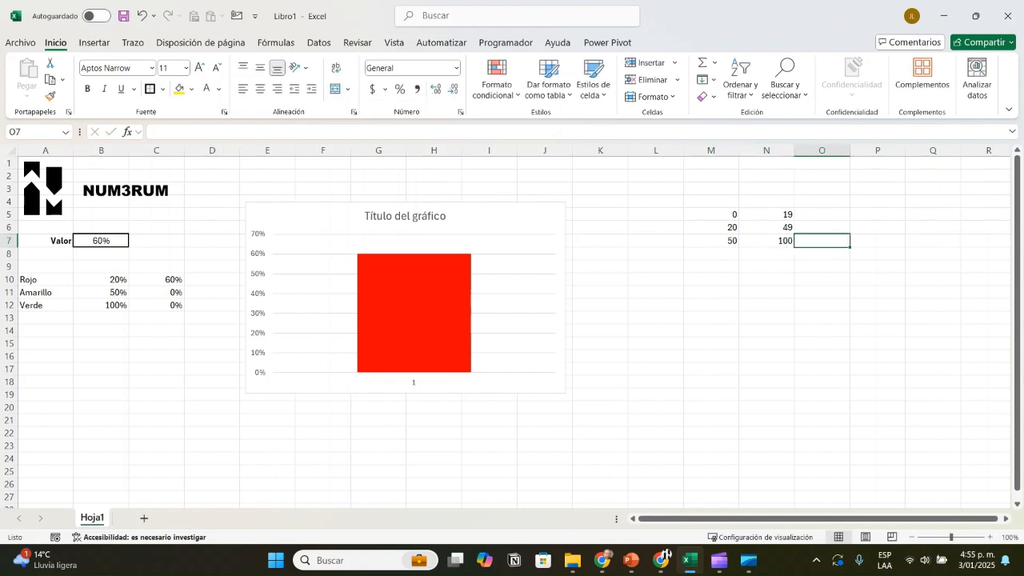
key("Left")
key("Left")
key("Left")
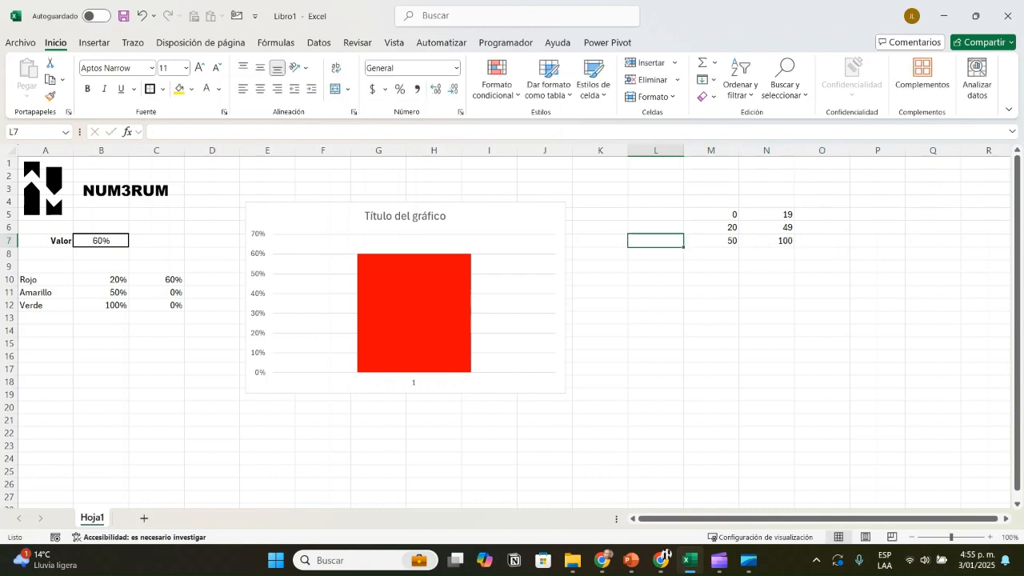
Step: Label the three ranges Rojo, Amarillo and Verde in cells L5 to L7
key("Up")
key("Up")
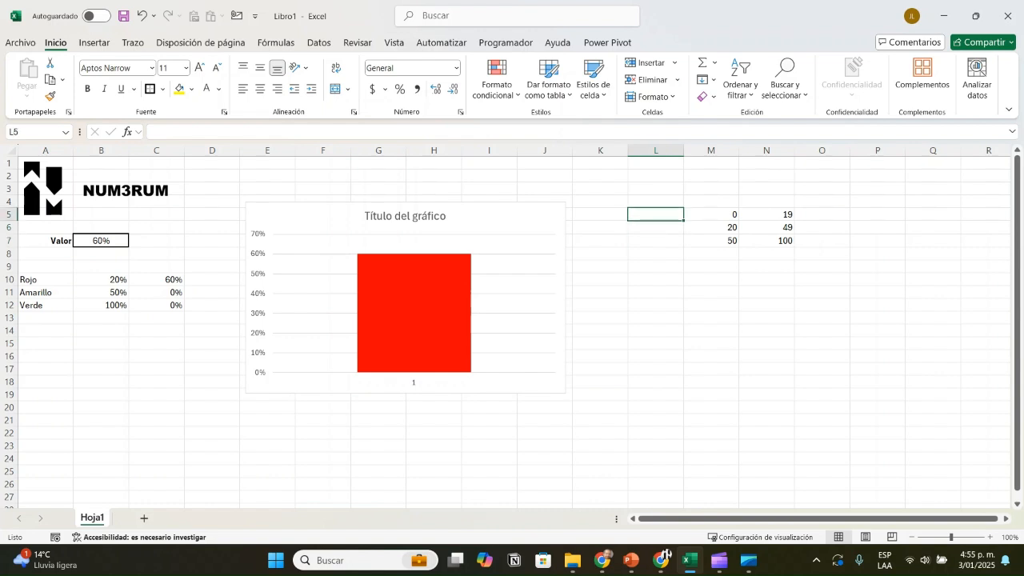
type("Rojo")
key("Return")
type("Amarillo")
key("Return")
type("Verde")
key("Tab")
Step: Note the function names SI and Y in cells L9 and L10
key("Down")
key("Down")
key("Left")
type("SI")
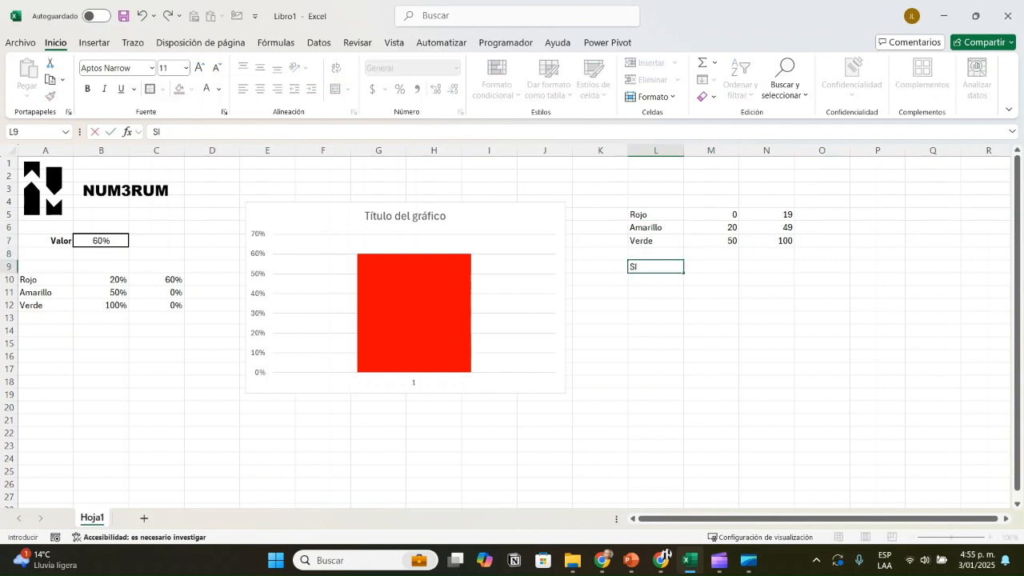
key("Return")
type("Y")
key("Return")
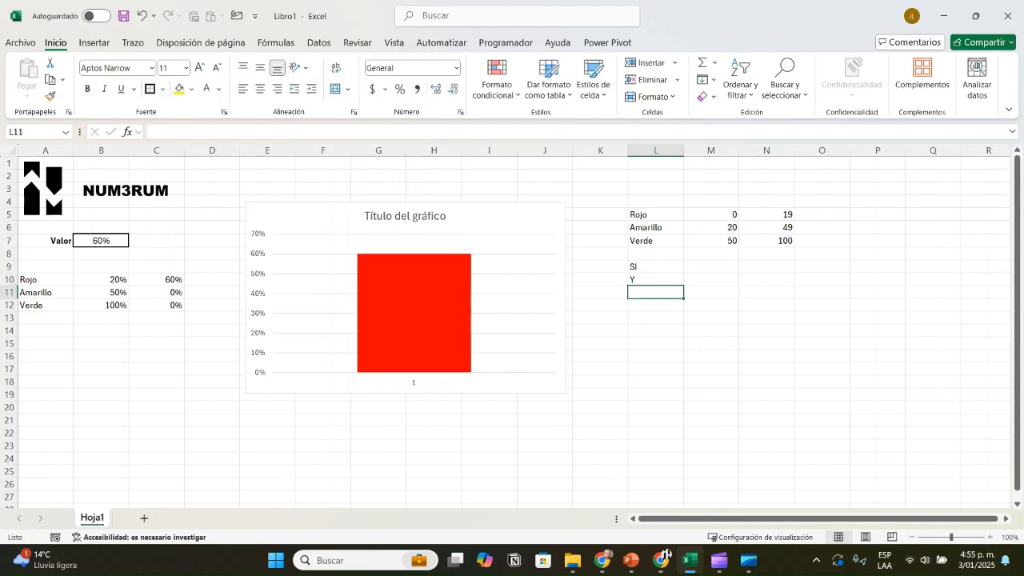
Step: Clear the test percentages from cells C10 to C12
key("Up")
key("Up")
key("Up")
key("Up")
key("Up")
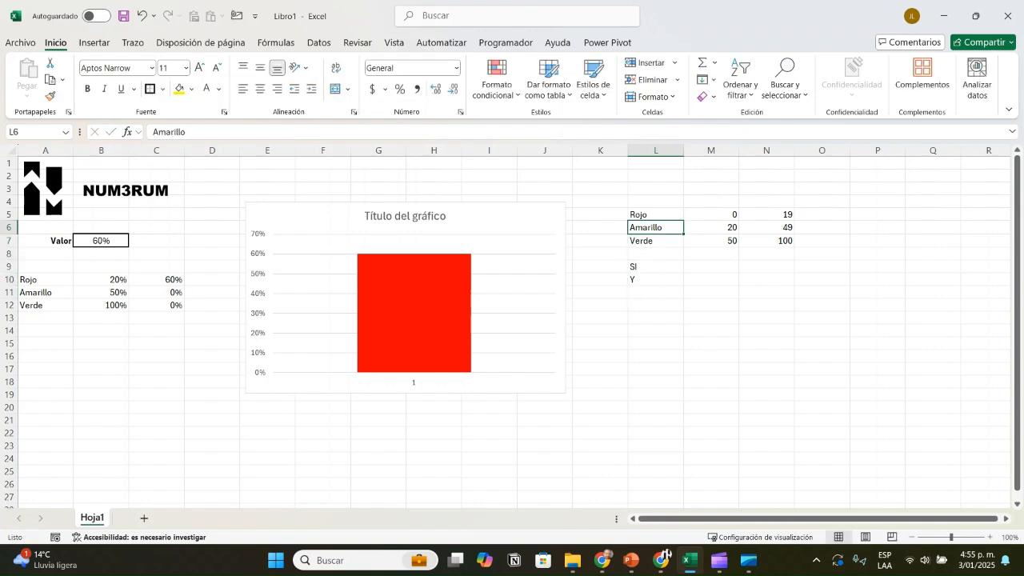
key("Down")
key("Left")
key("Left")
key("Left")
key("Left")
key("Left")
key("Left")
key("Left")
key("Left")
key("Left")
key("Down")
Step: Start an SI formula in C10 that tests whether B7 is less than B10
key("Down")
key("Down")
key("Down")
key("Up")
key("shift+Down")
key("shift+Down")
key("Delete")
key("Down")
key("Up")
type("=")
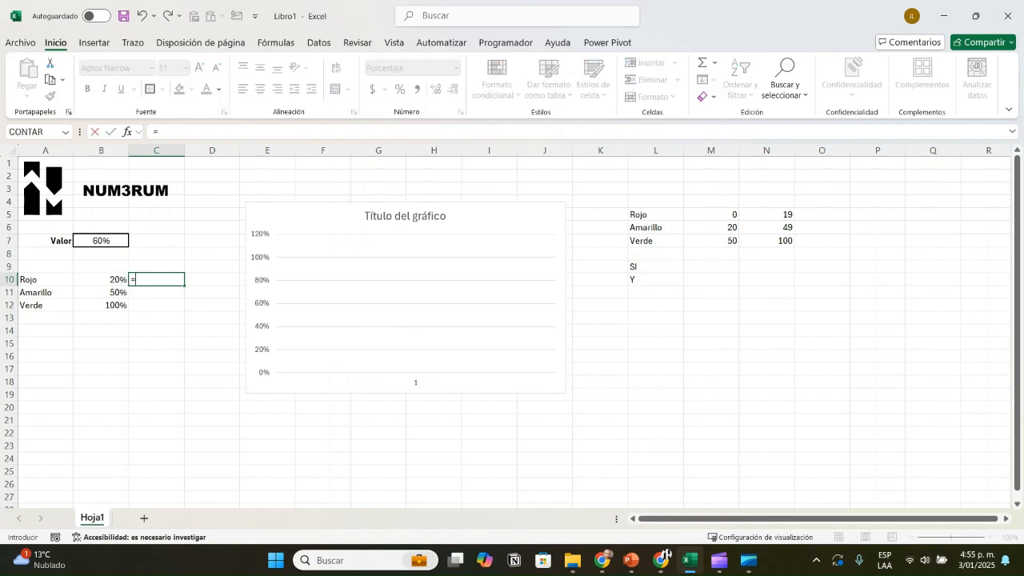
type("si(")
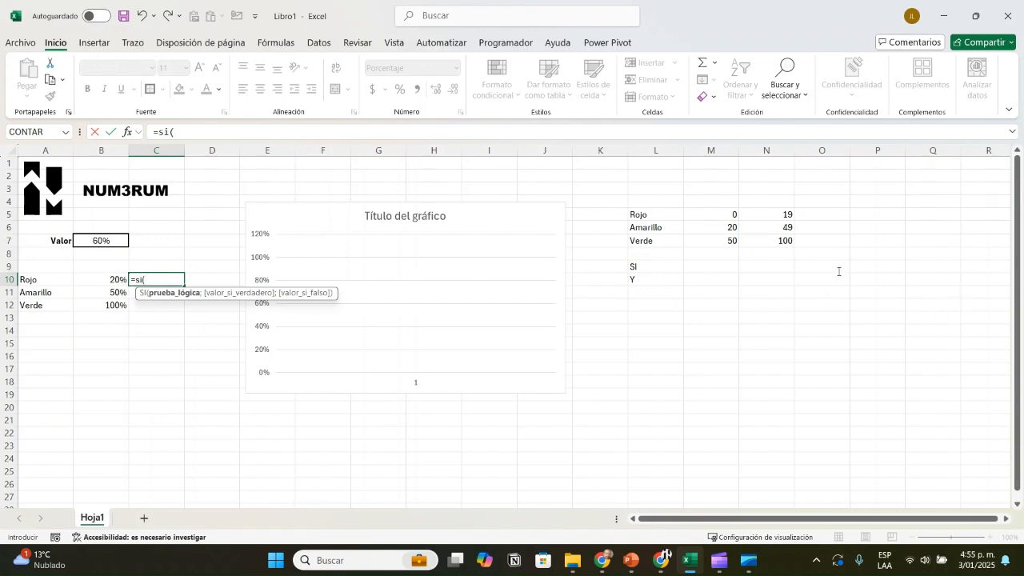
key("Up")
key("Up")
key("Up")
key("Left")
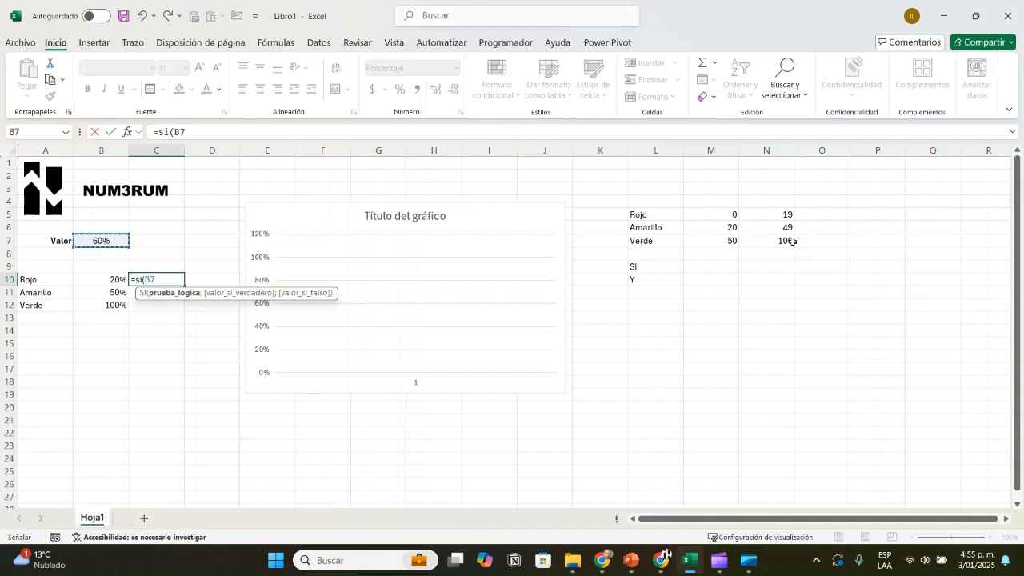
type("<")
key("Left")
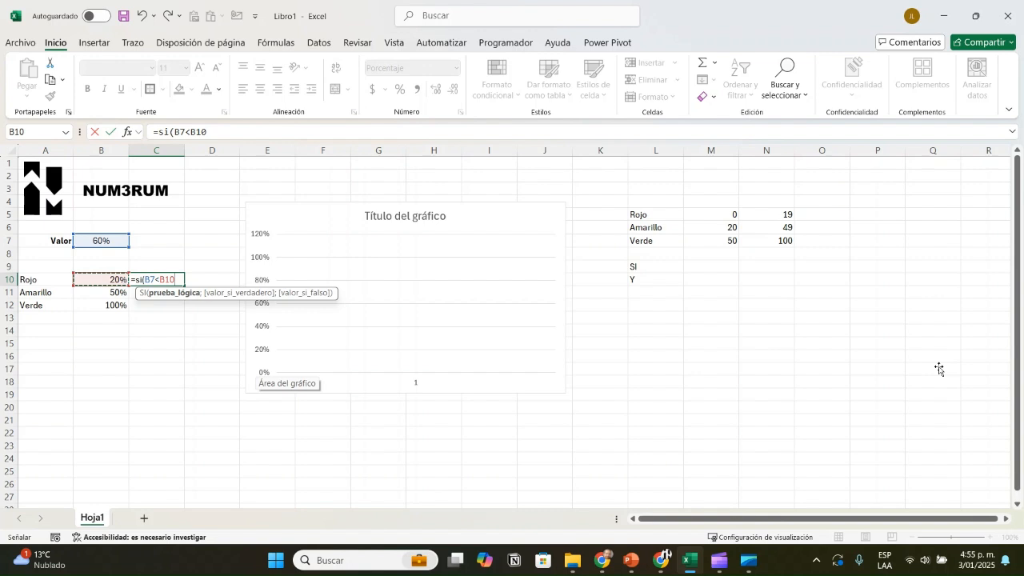
Step: Complete the C10 formula so it returns B7 when true and 0 when false
type(";")
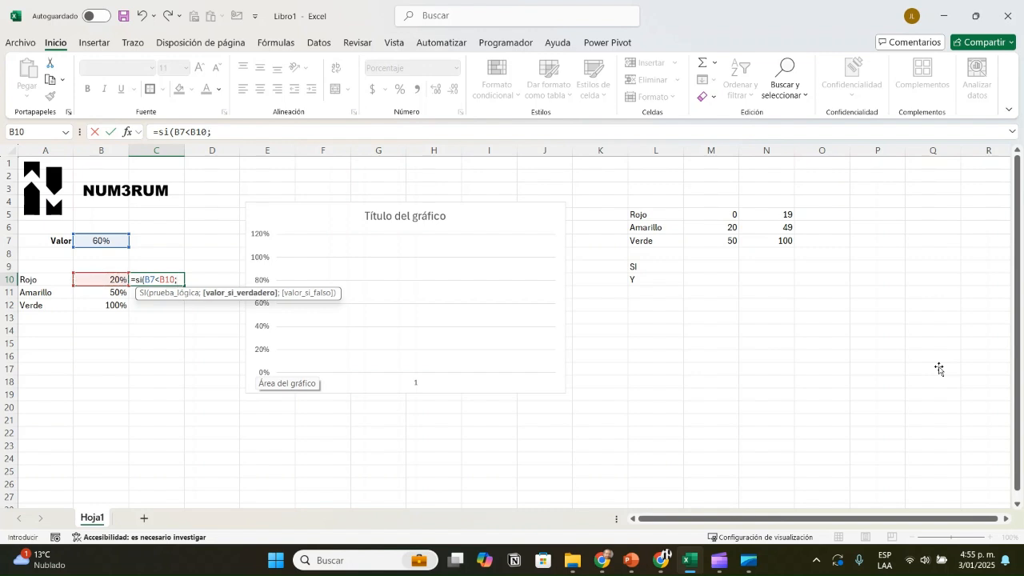
key("Left")
key("Up")
key("Up")
key("Up")
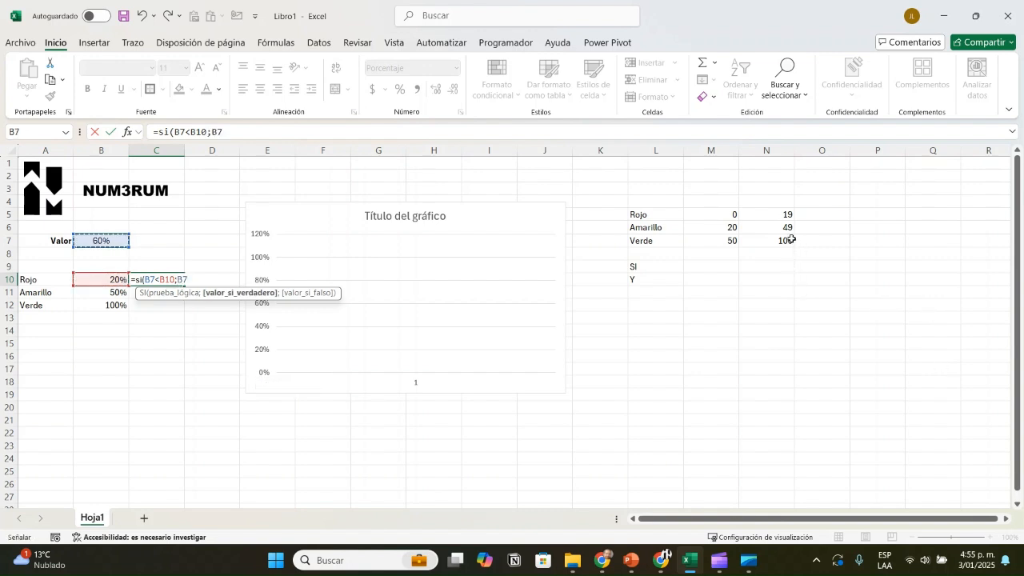
type(";0")
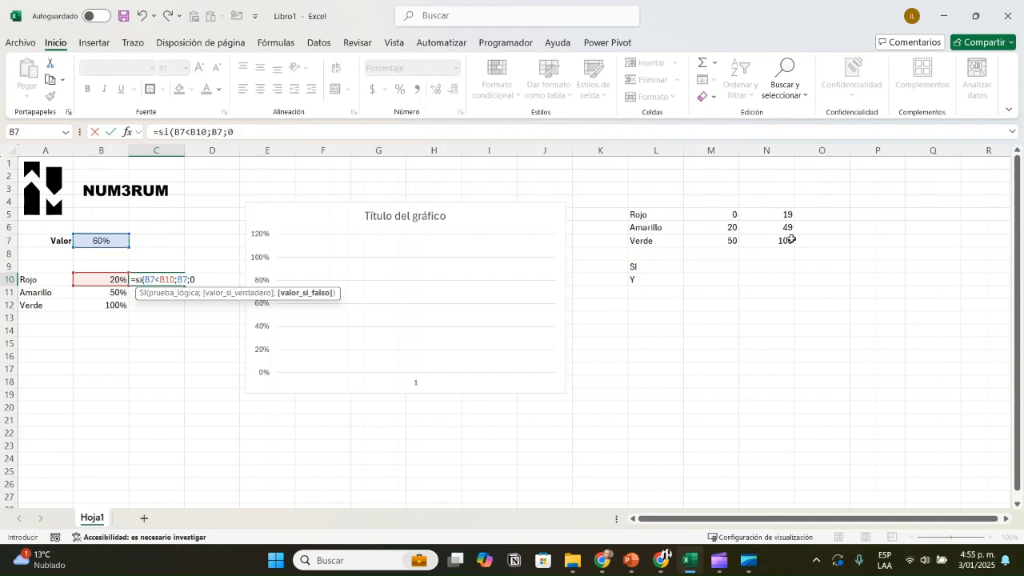
type(")")
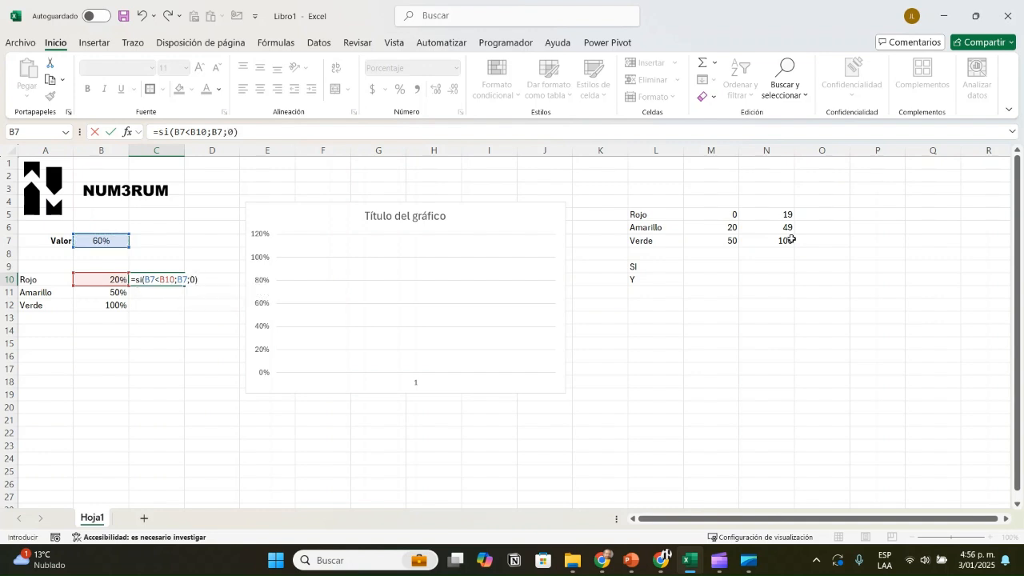
key("Return")
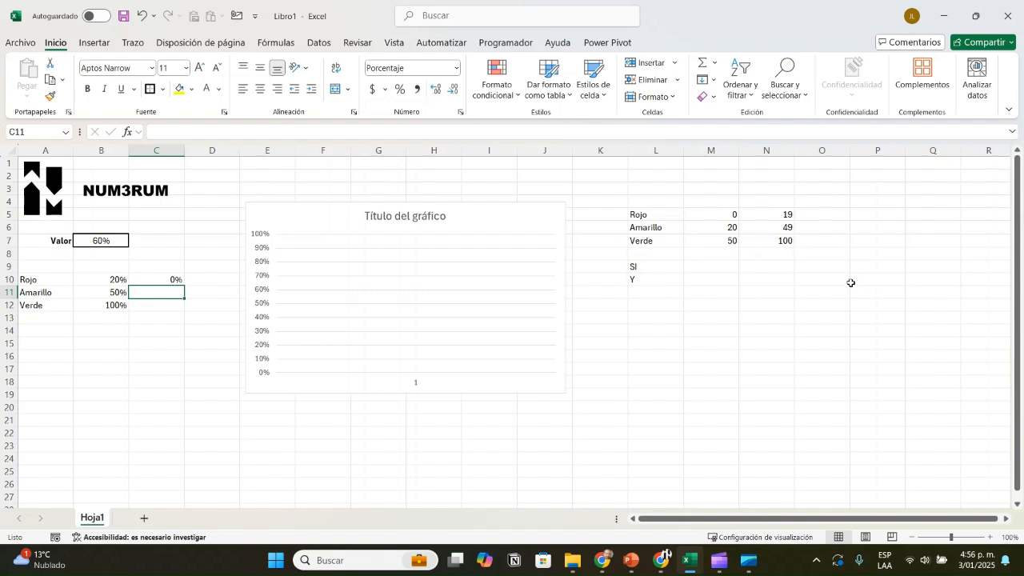
Step: Set the Valor cell B7 to 15% to test the Rojo formula
key("Up")
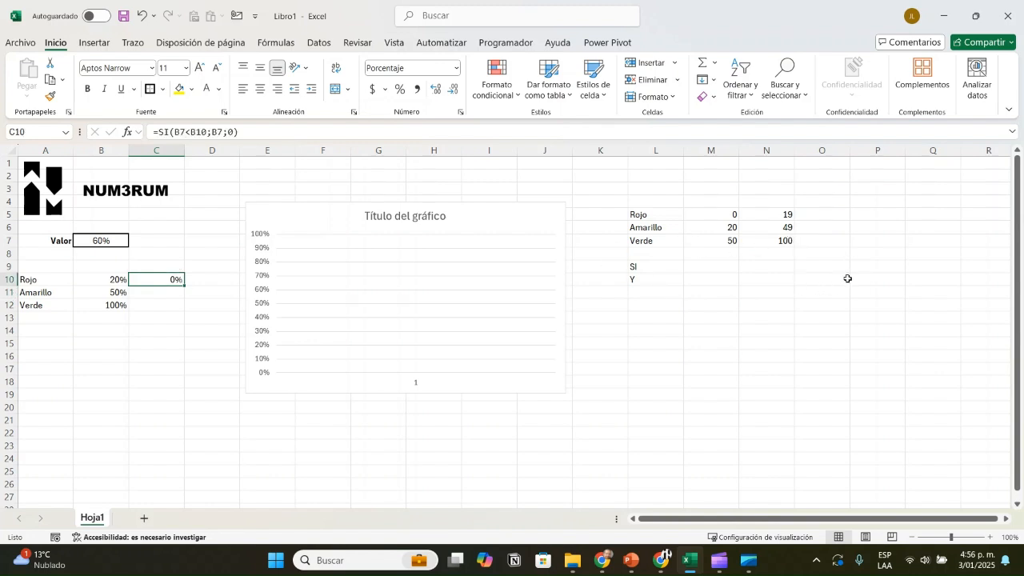
key("Left")
key("Up")
key("Up")
key("Up")
type("15")
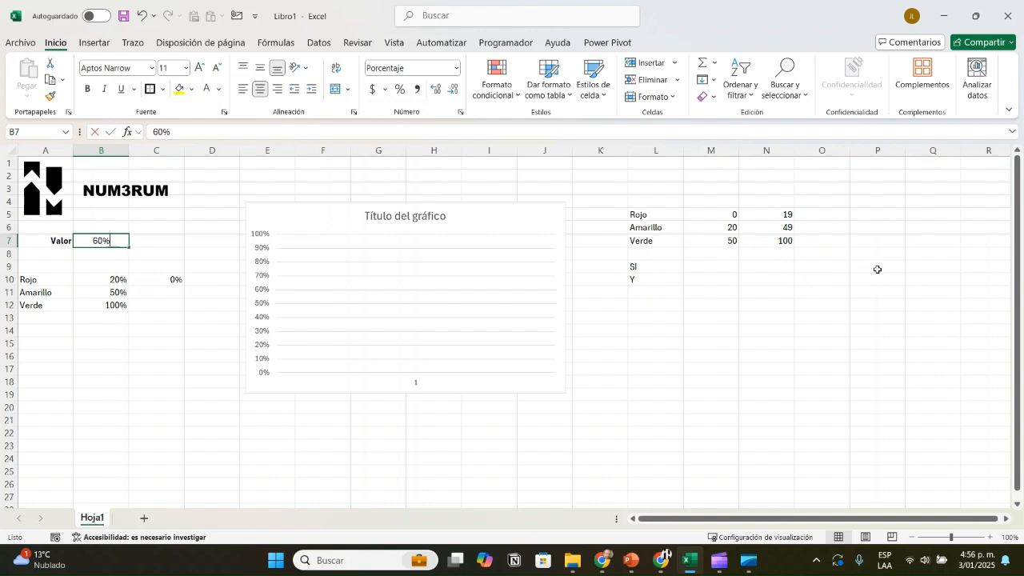
key("Return")
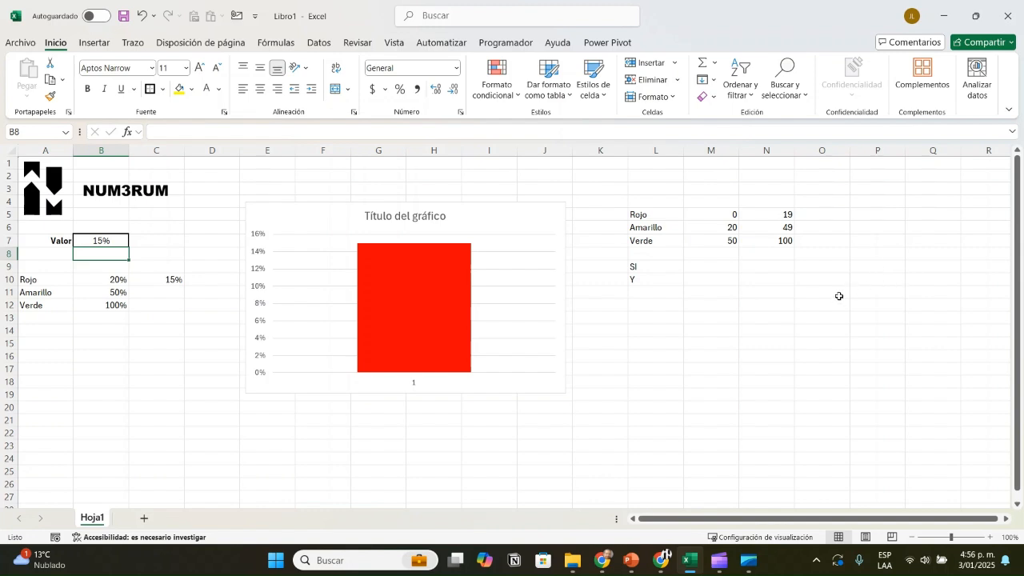
Step: Examine the lower and upper limits of the Amarillo range in M6 and N6
key("Right")
key("Down")
key("Down")
key("Down")
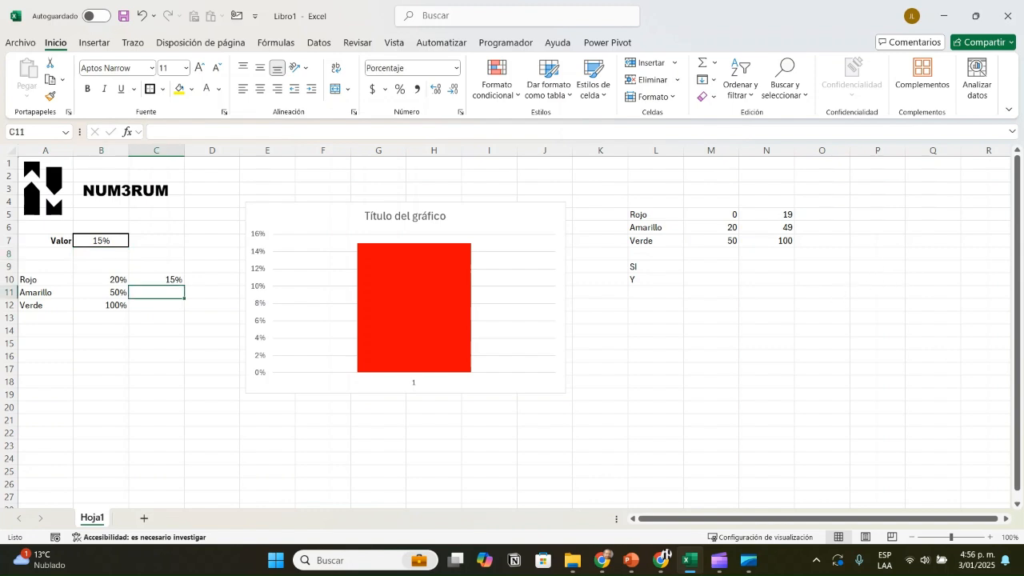
left_click_drag(710, 215, 766, 227)
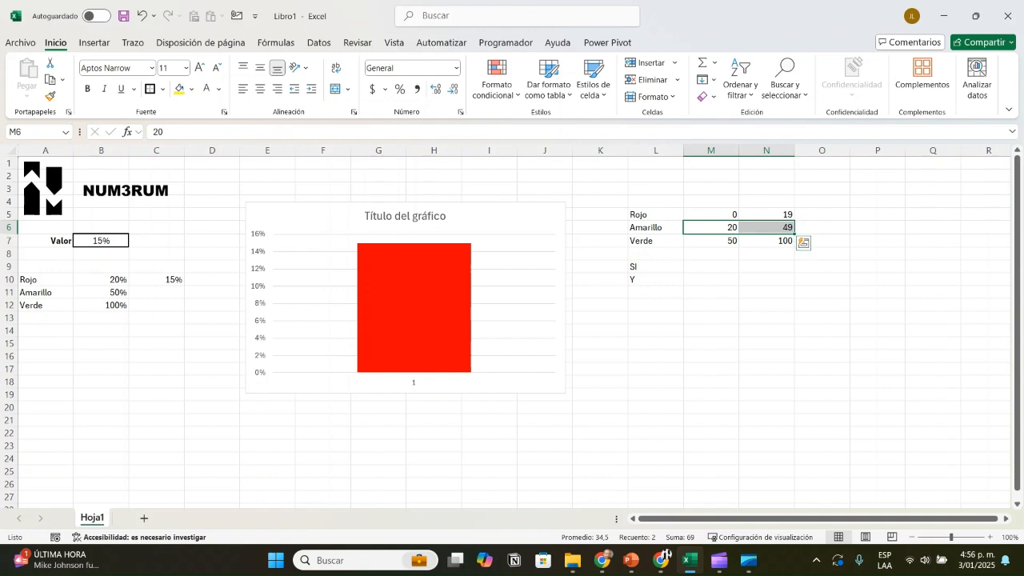
left_click(710, 228)
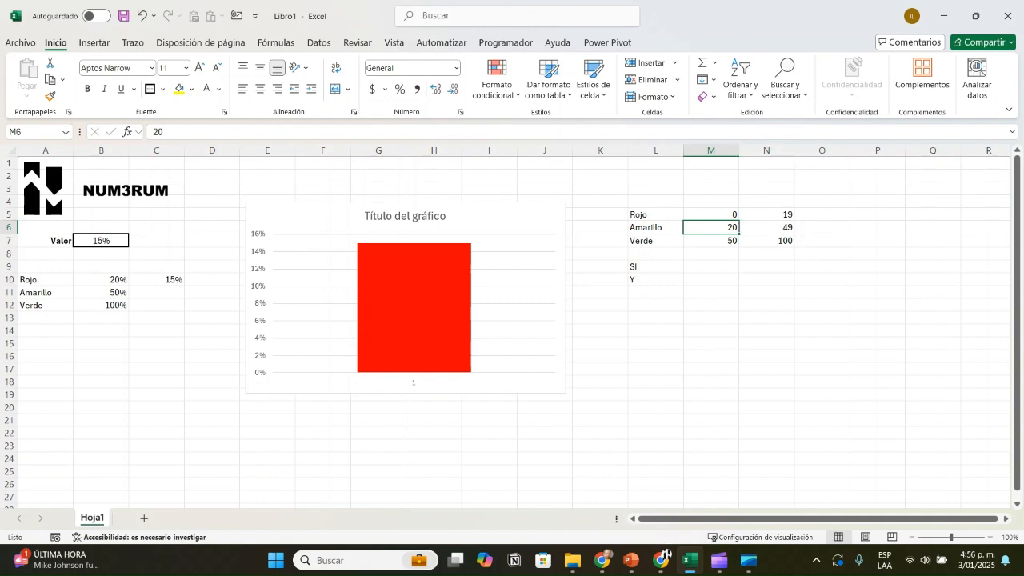
left_click(766, 227)
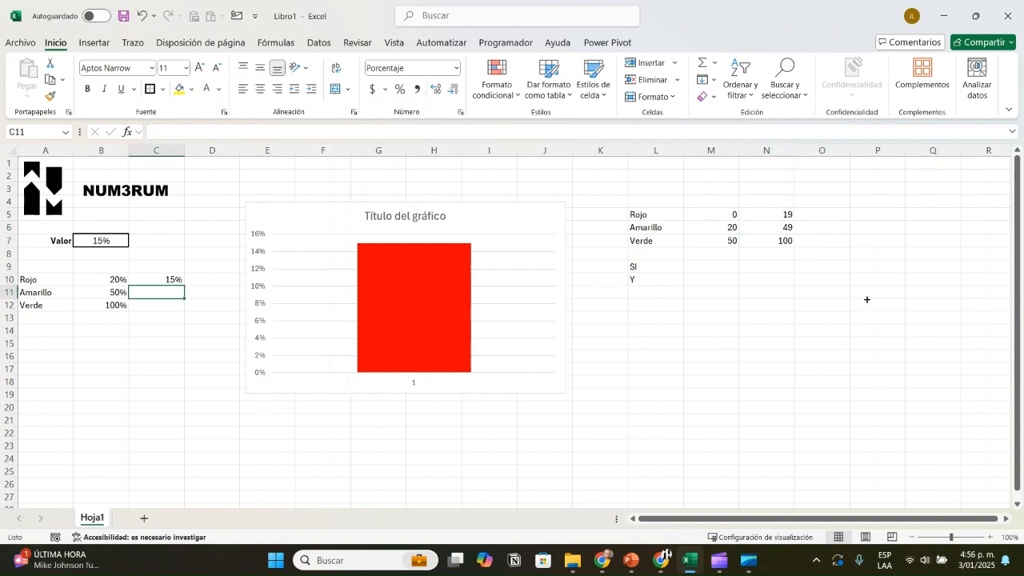
Step: Start an SI formula in C11 with a nested Y function whose first condition is B7>=B10
type("=si")
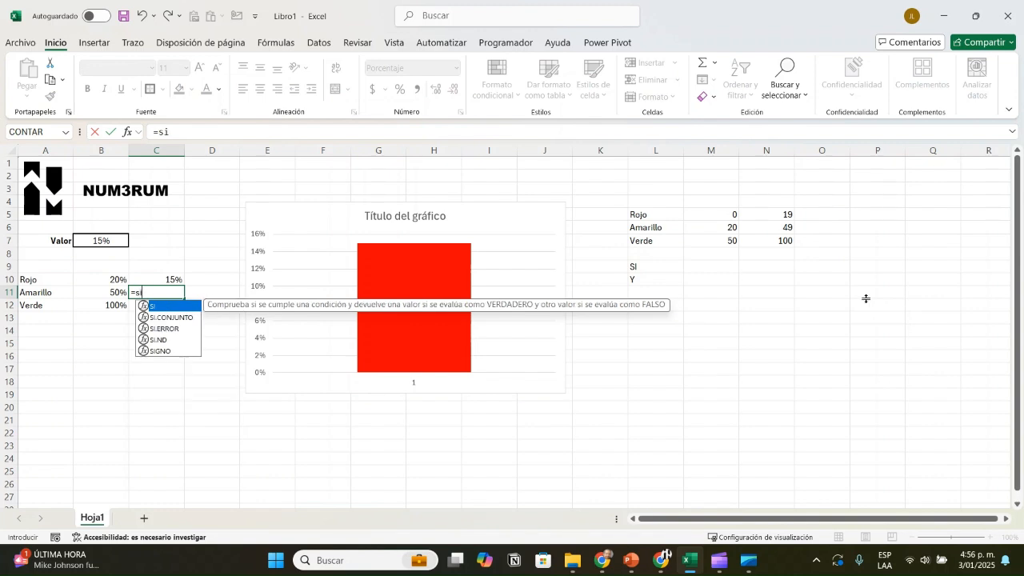
type("(")
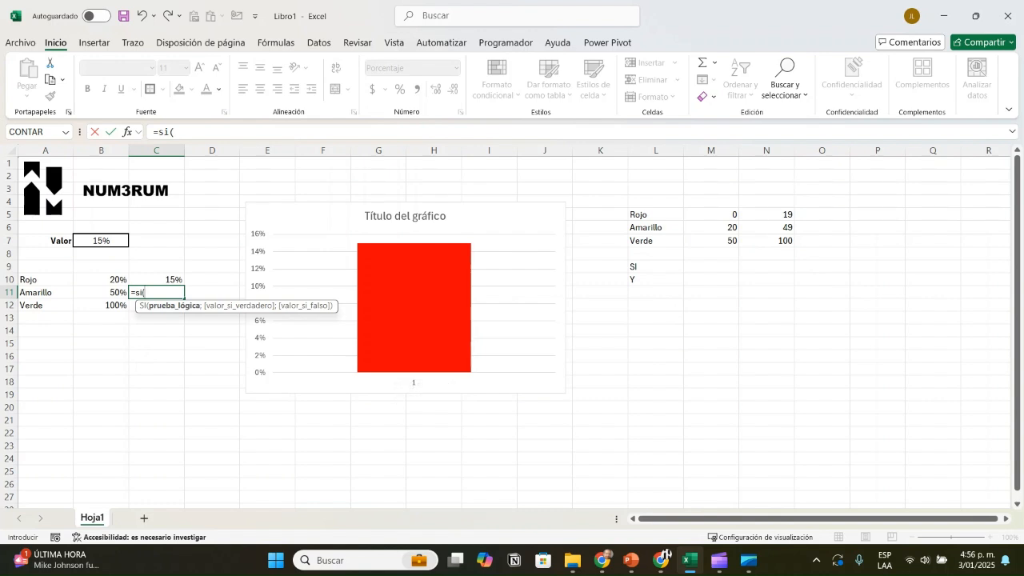
type("y")
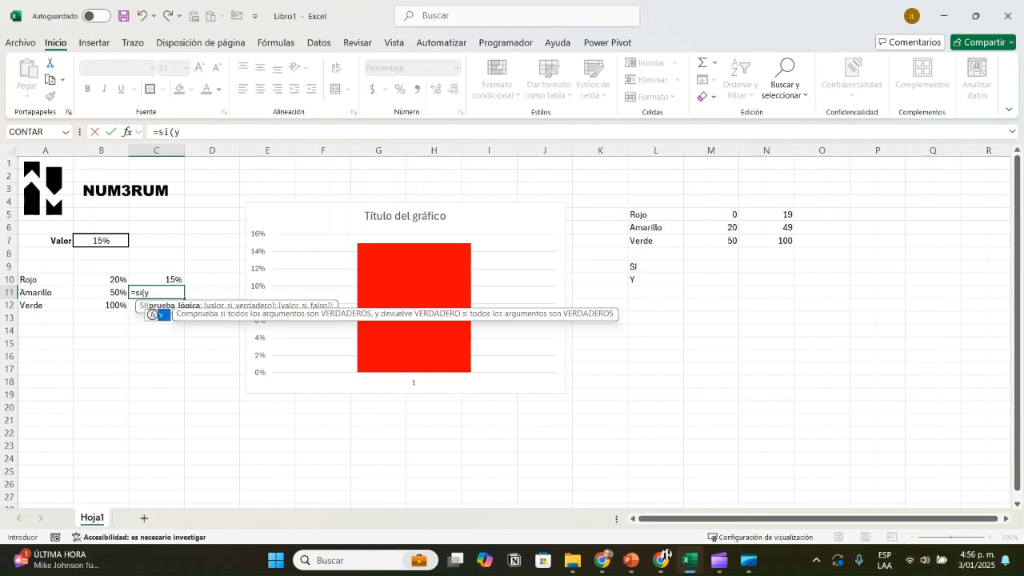
type("(")
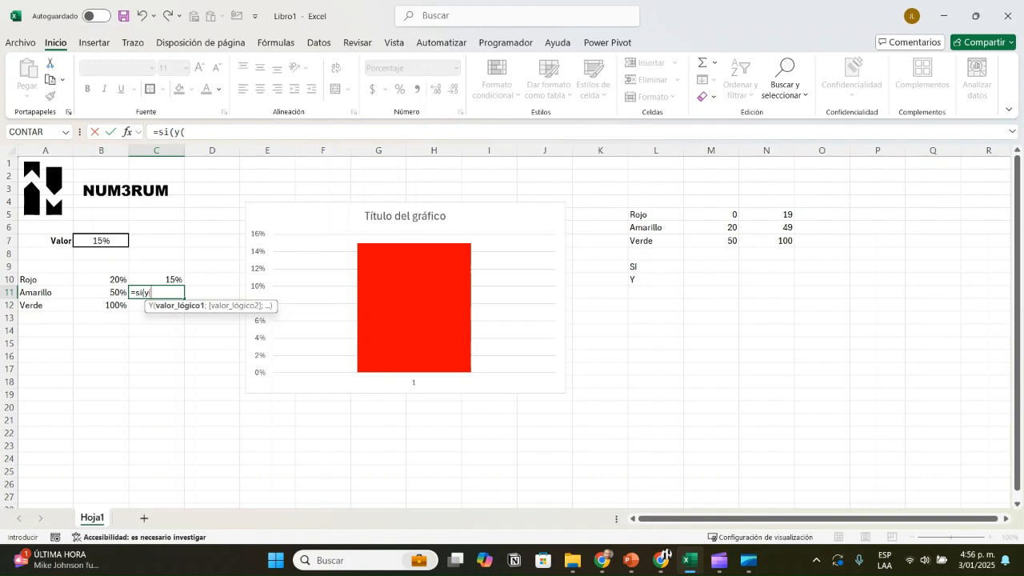
key("Left")
key("Up")
key("Up")
key("Up")
key("Up")
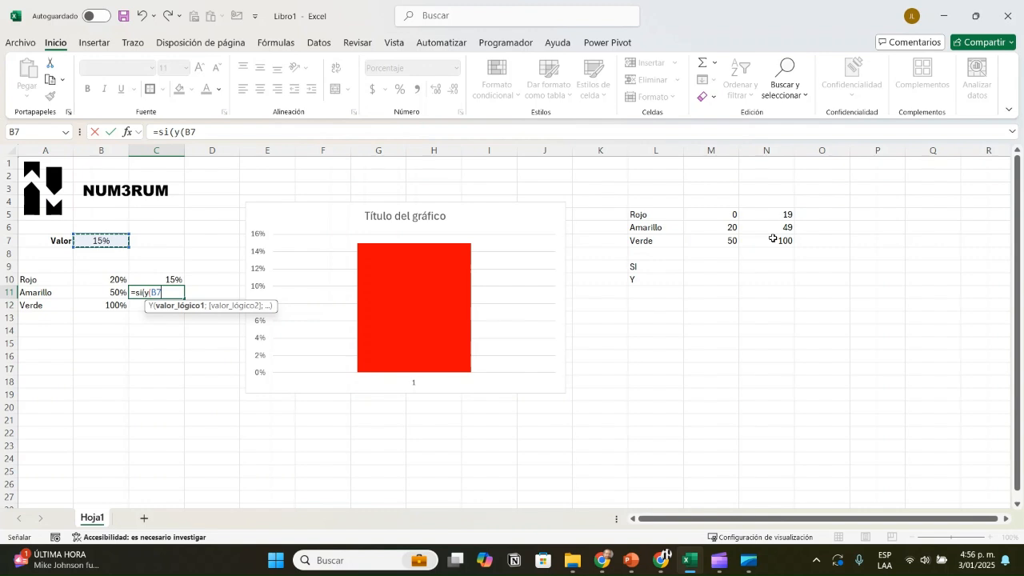
type(">=")
key("Up")
key("Left")
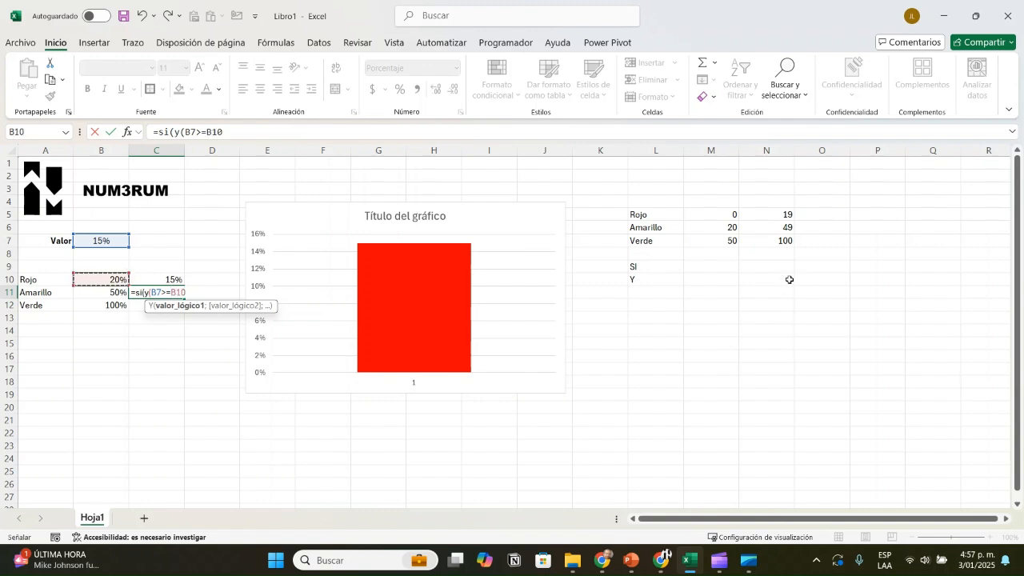
Step: Add B7<B11 as the second condition in the C11 formula and close the Y function
type(";")
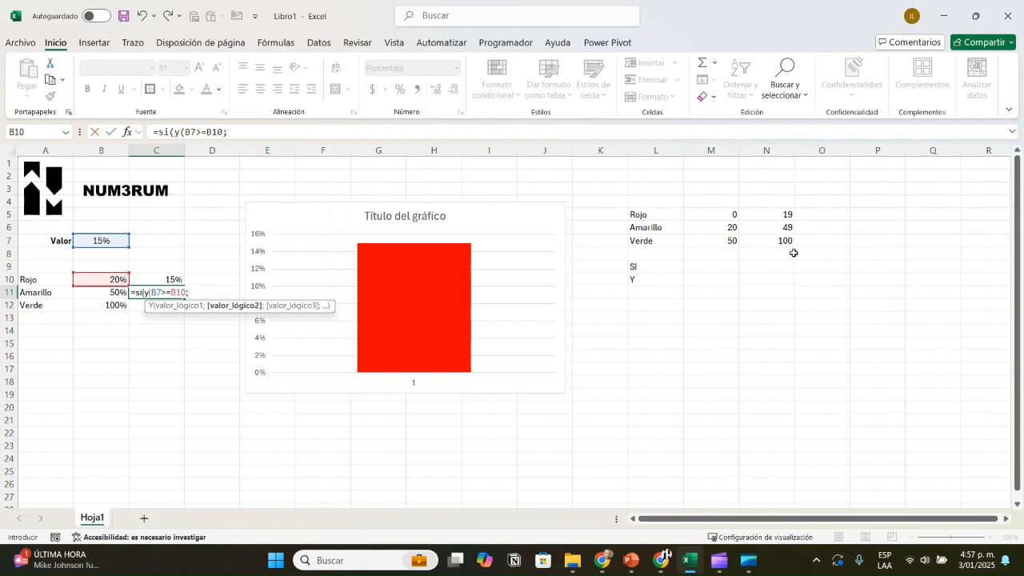
key("Left")
key("Up")
key("Up")
key("Up")
key("Up")
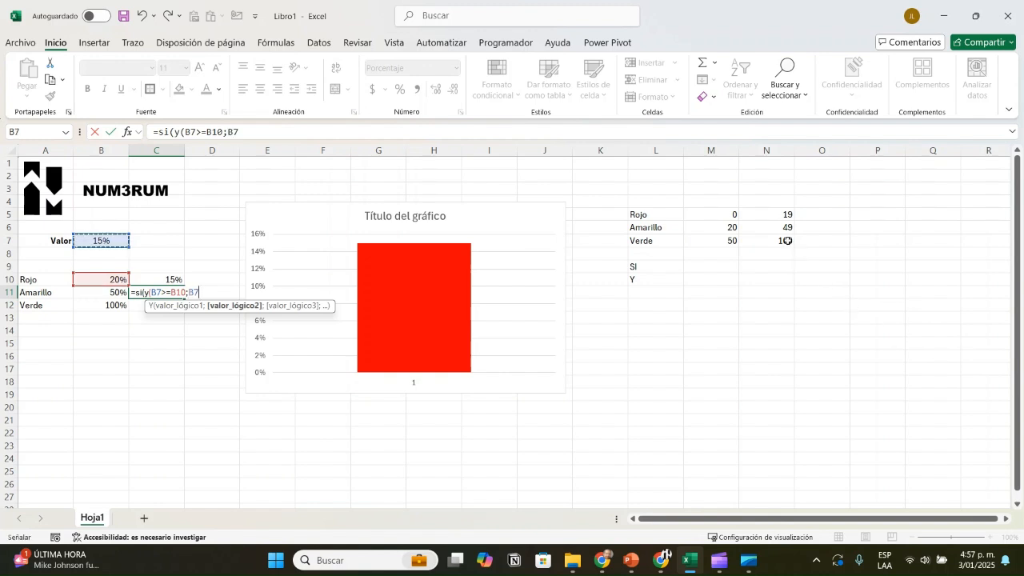
type("<")
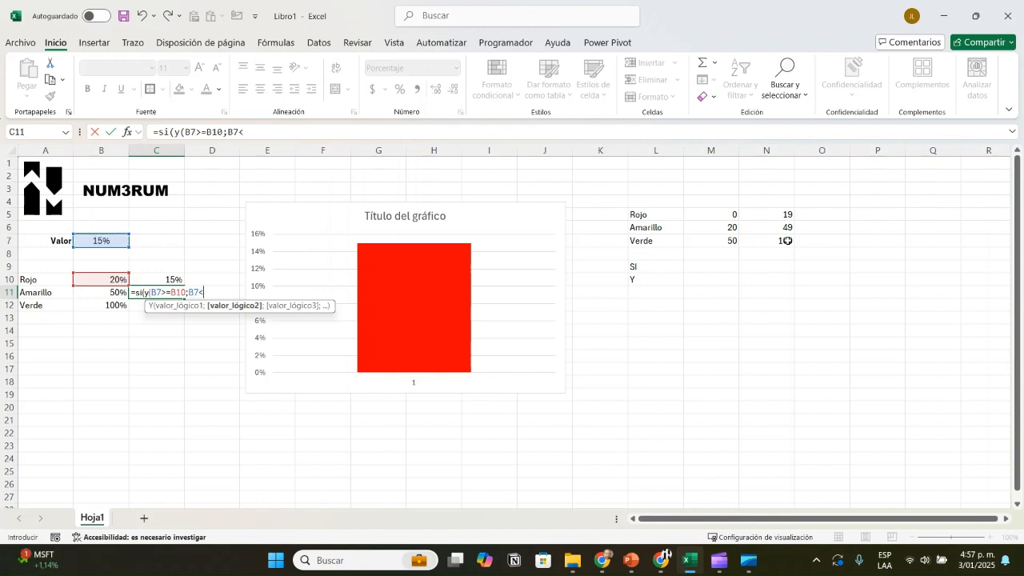
key("Left")
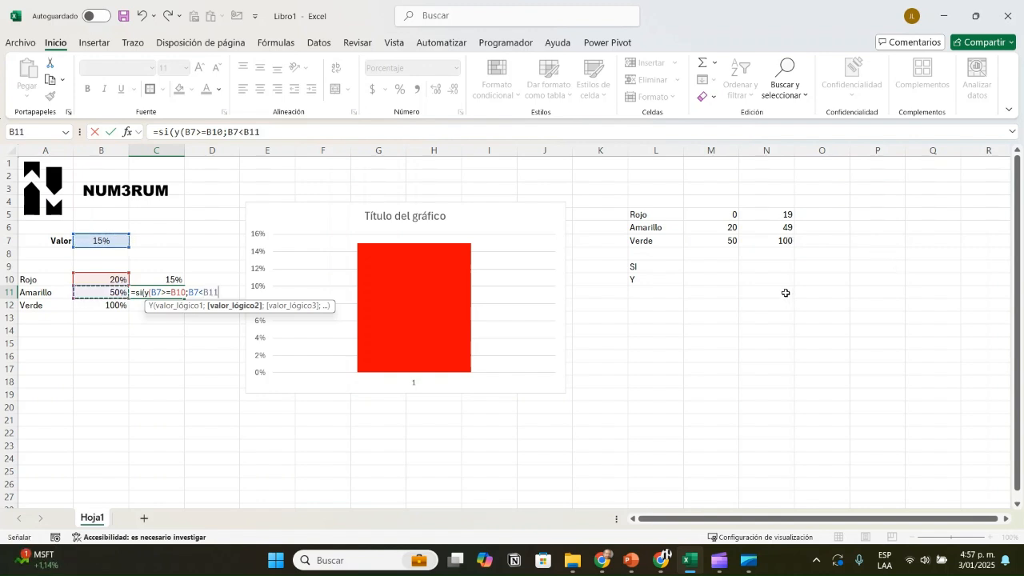
type(")")
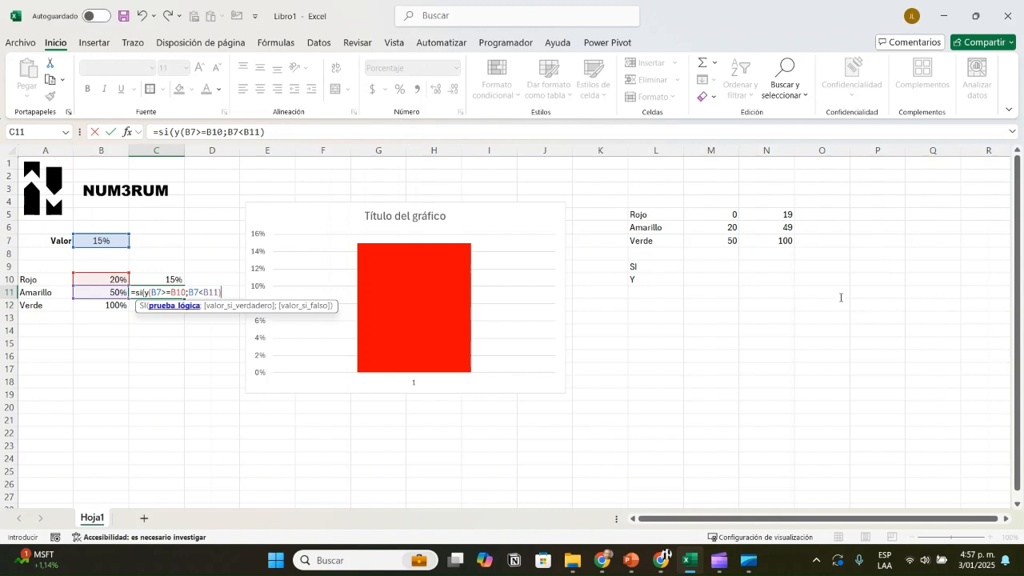
Step: Review the second condition and the full pair of Y conditions in the C11 formula
left_click_drag(835, 289, 902, 293)
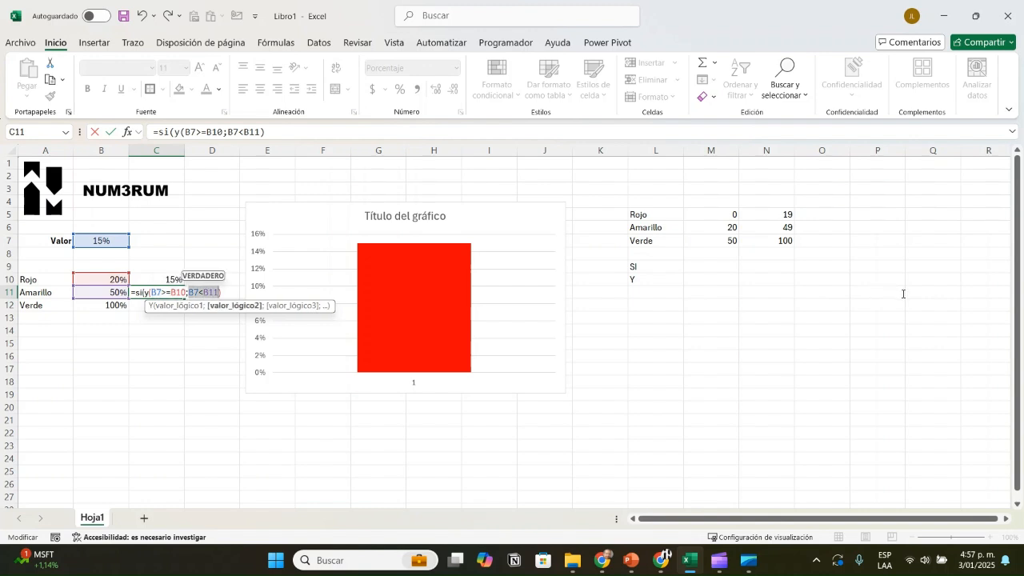
key("End")
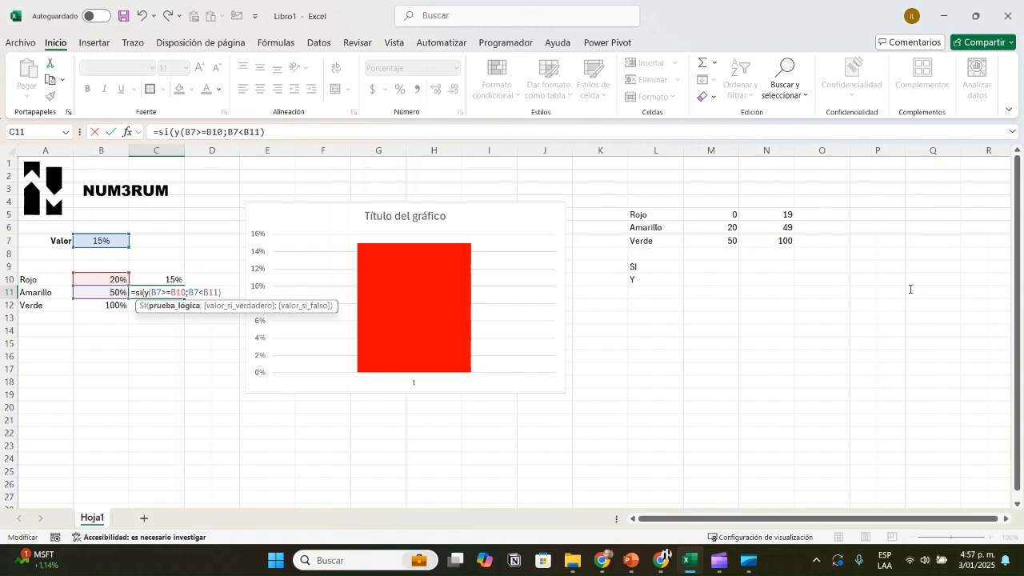
key("shift+Left")
key("shift+Left")
key("shift+Left")
key("shift+Left")
key("shift+Left")
key("shift+Left")
key("shift+Left")
key("shift+Left")
key("shift+Left")
key("shift+Left")
key("shift+Left")
key("shift+Left")
key("shift+Left")
key("shift+Left")
key("shift+Left")
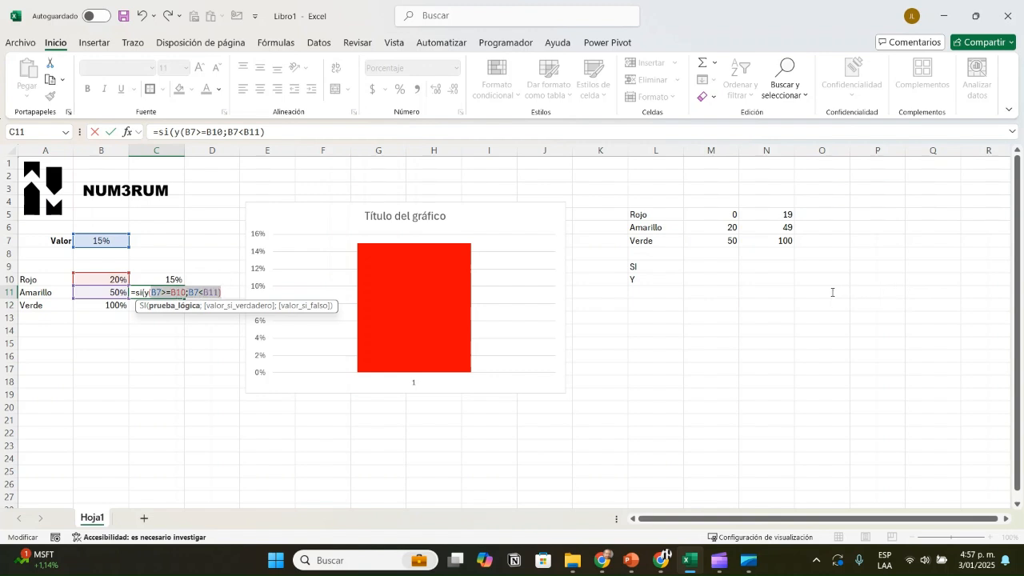
key("End")
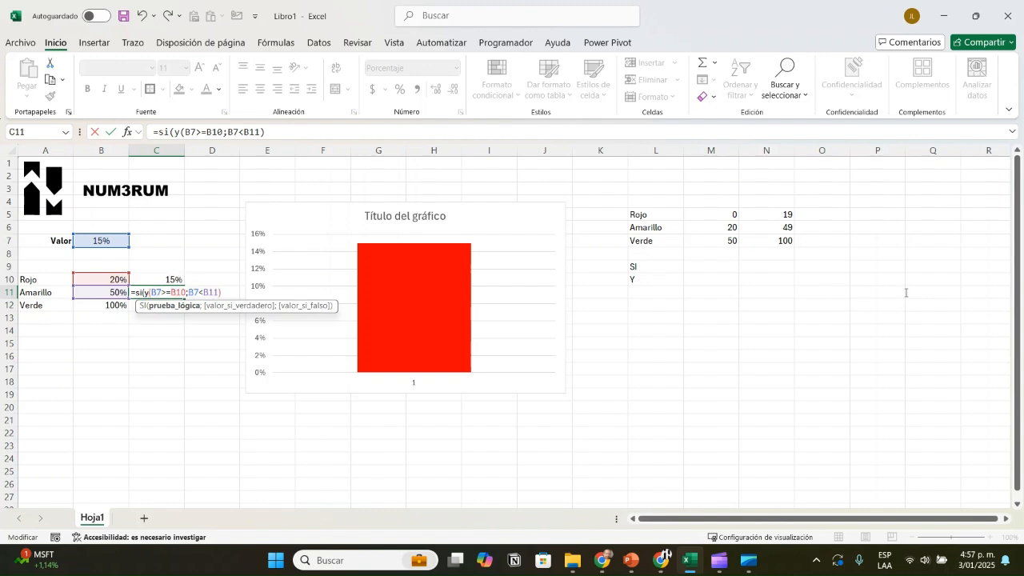
Step: Complete the C11 formula with B7 as the true value and 0 as the false value, and test it with B7 at 30%
type(";")
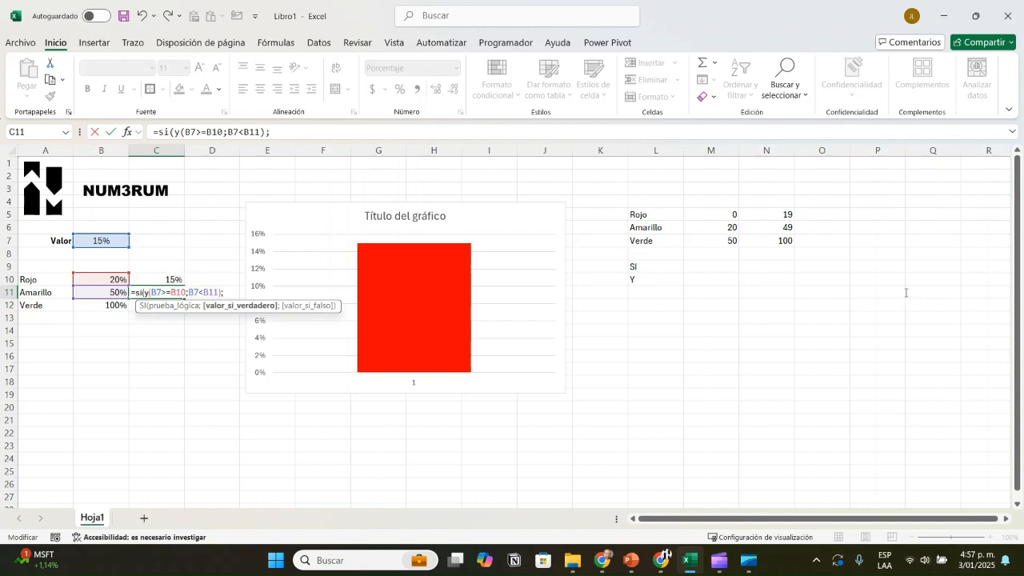
key("Left")
key("Up")
key("Up")
key("Up")
key("Up")
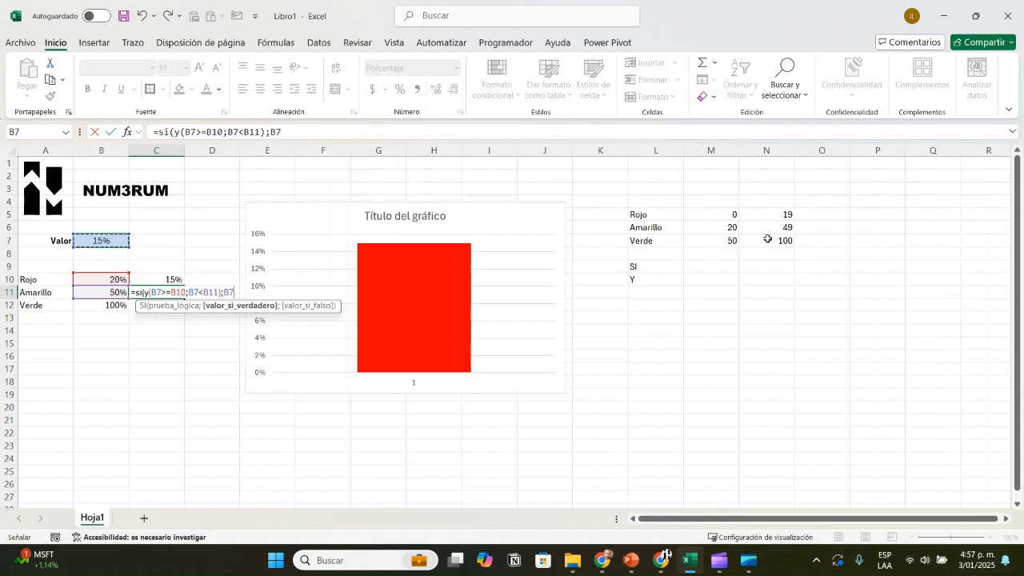
type(";0")
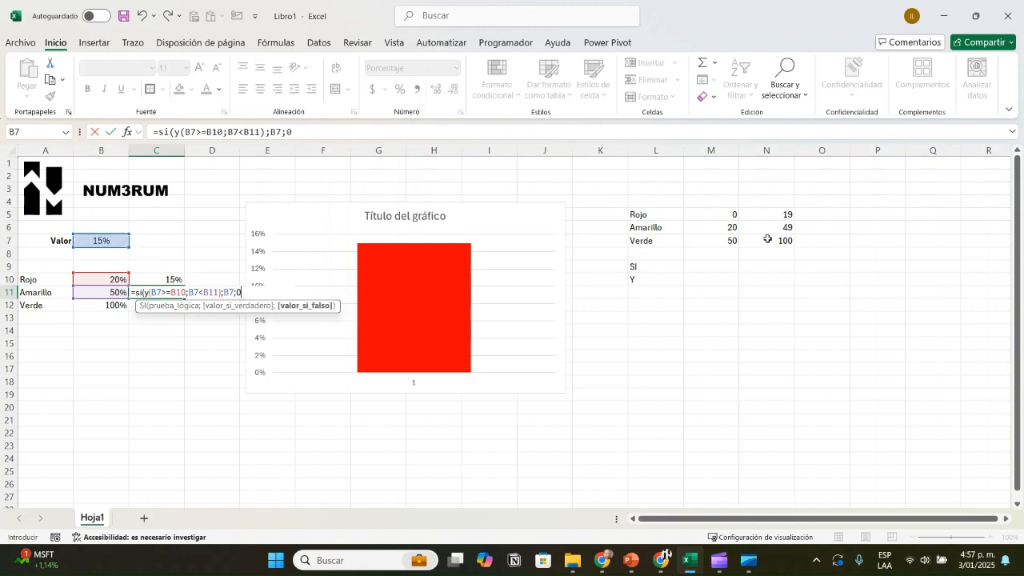
type(")")
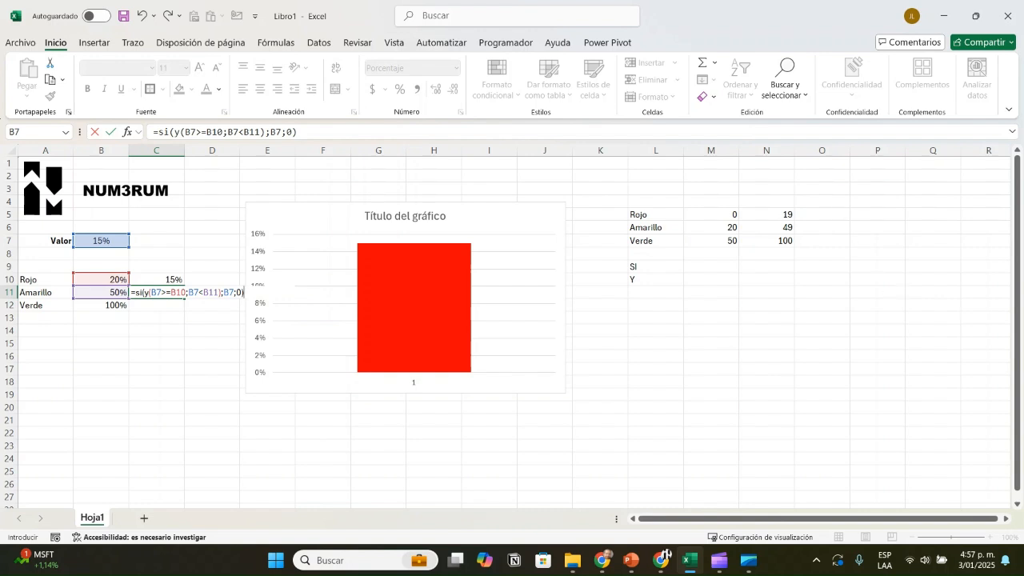
key("Return")
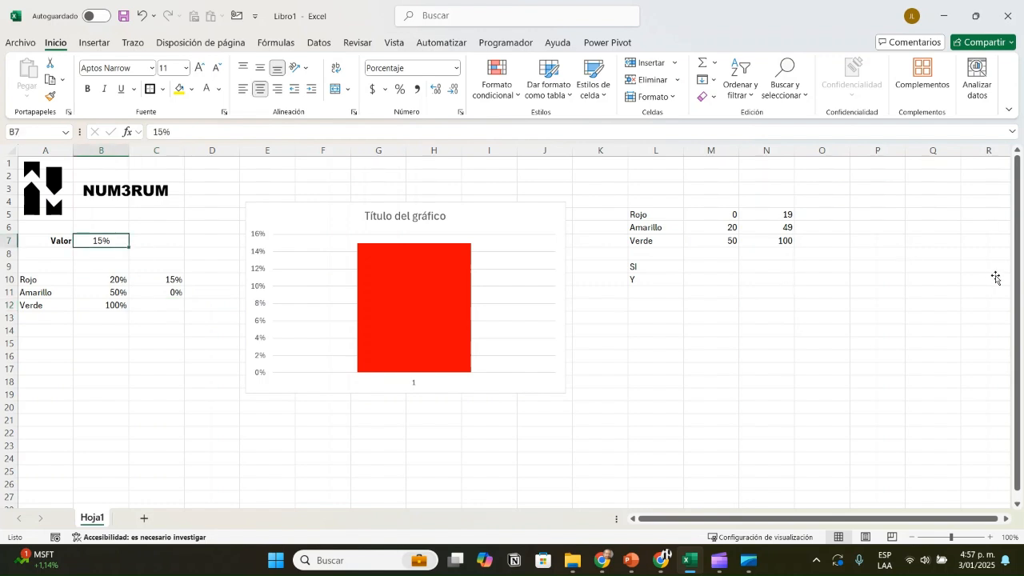
type("30")
key("Return")
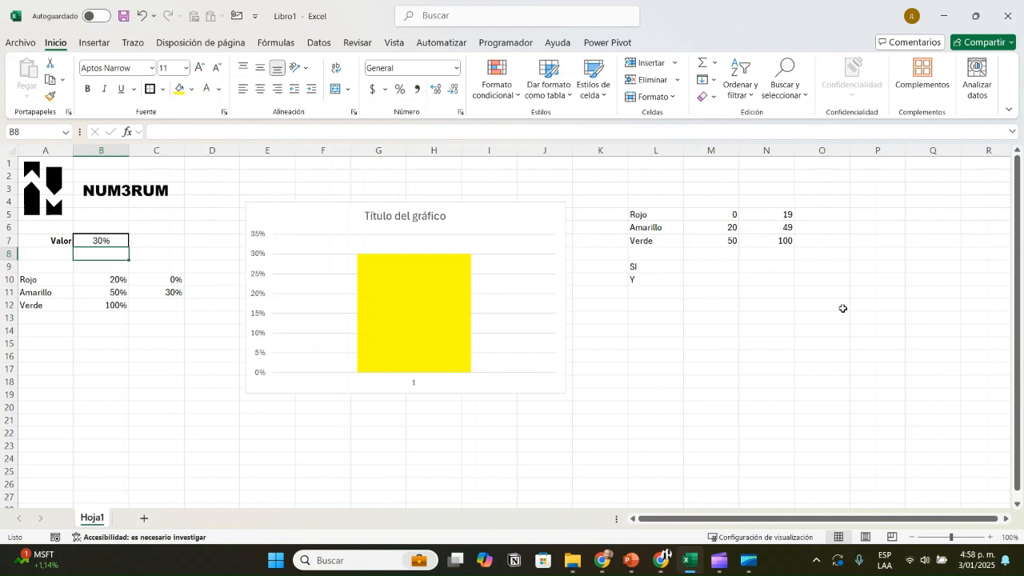
Step: Start an SI formula in C12 for the Verde range with the condition B7>=B11
key("Down")
key("Down")
key("Down")
key("Down")
key("Right")
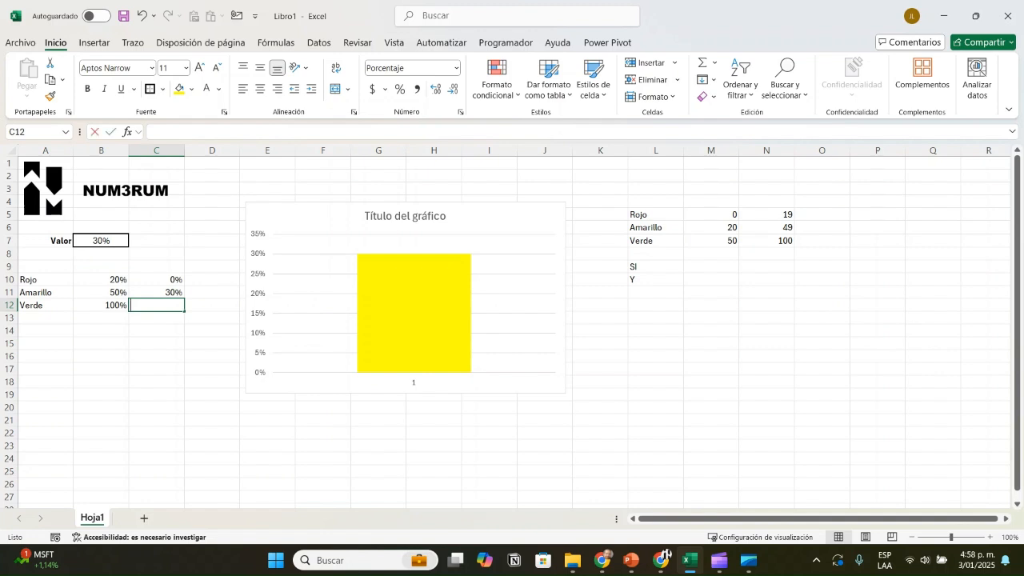
type("=si(")
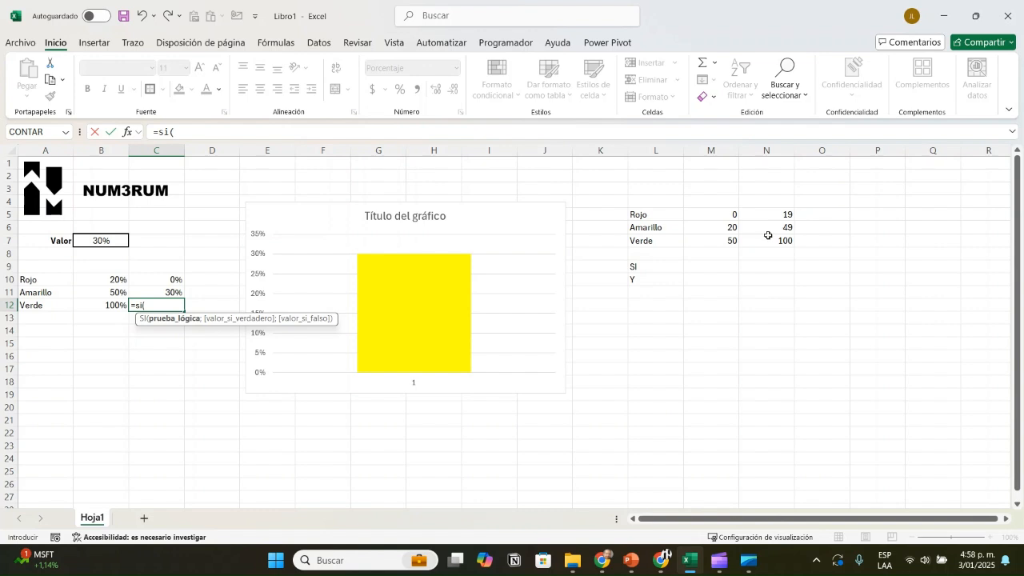
key("Left")
key("ctrl+Up")
key("ctrl+Up")
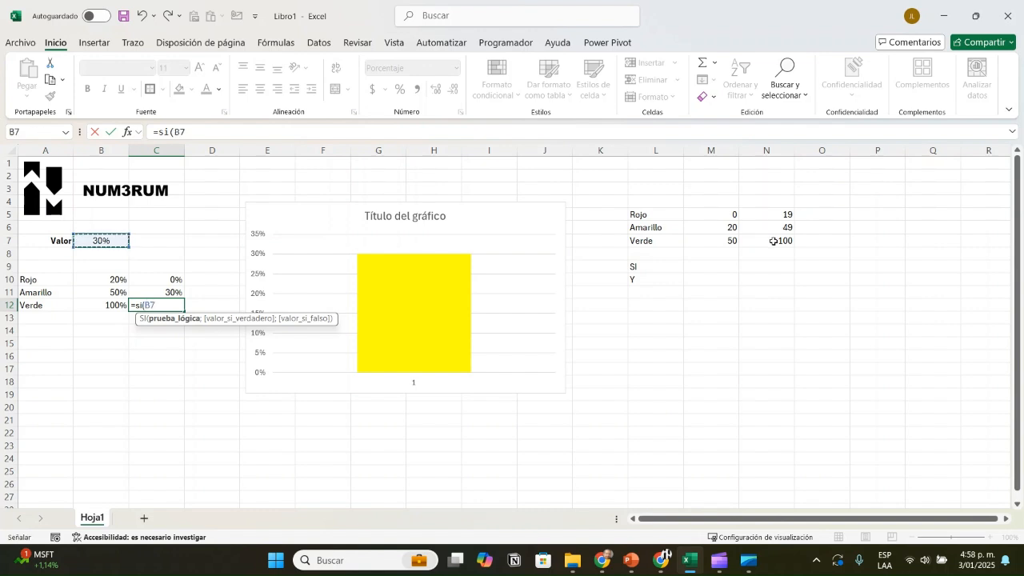
type(">=")
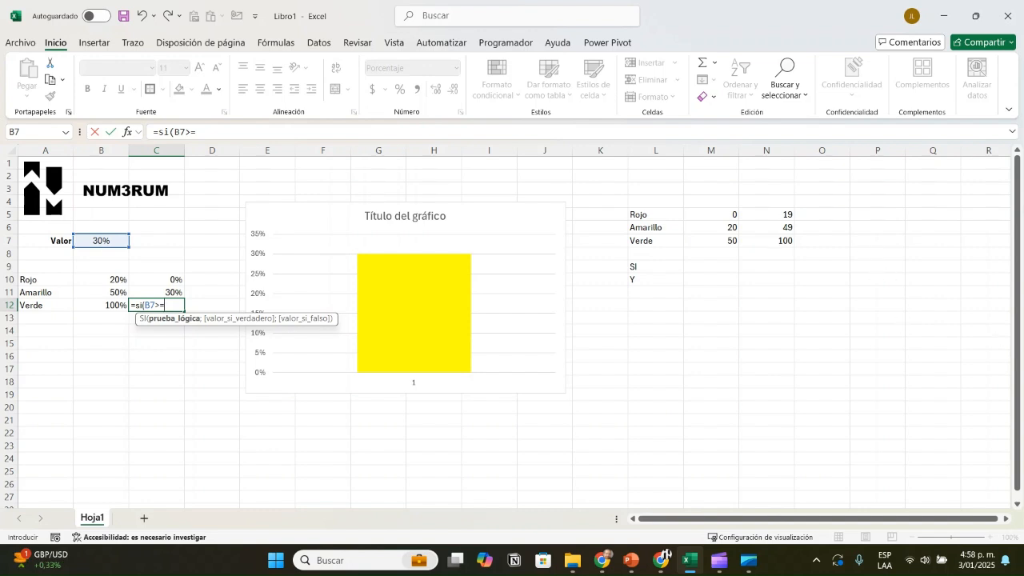
key("Left")
key("Up")
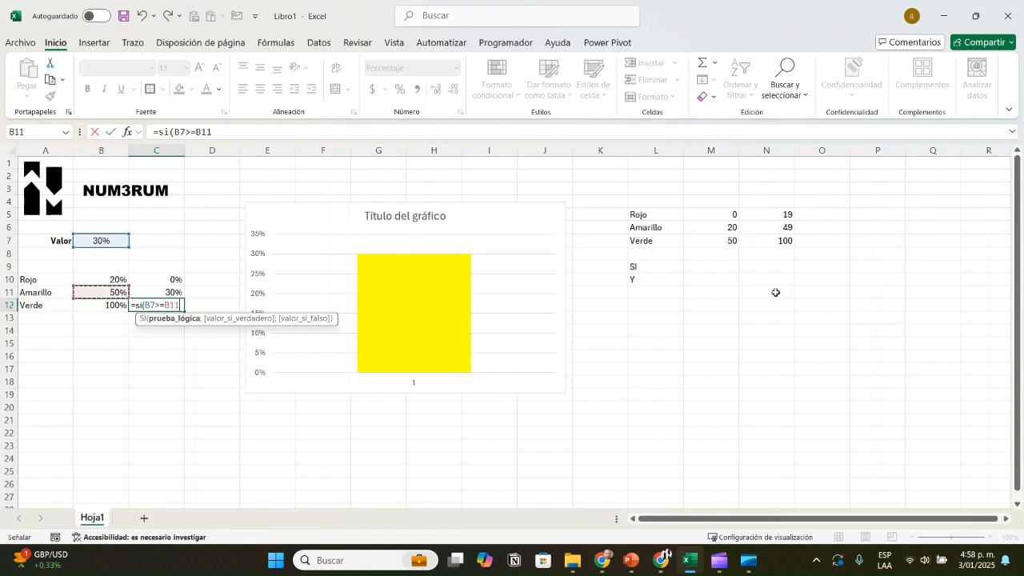
Step: Complete the C12 formula with B7 as the true value and 0 as the false value
type(";")
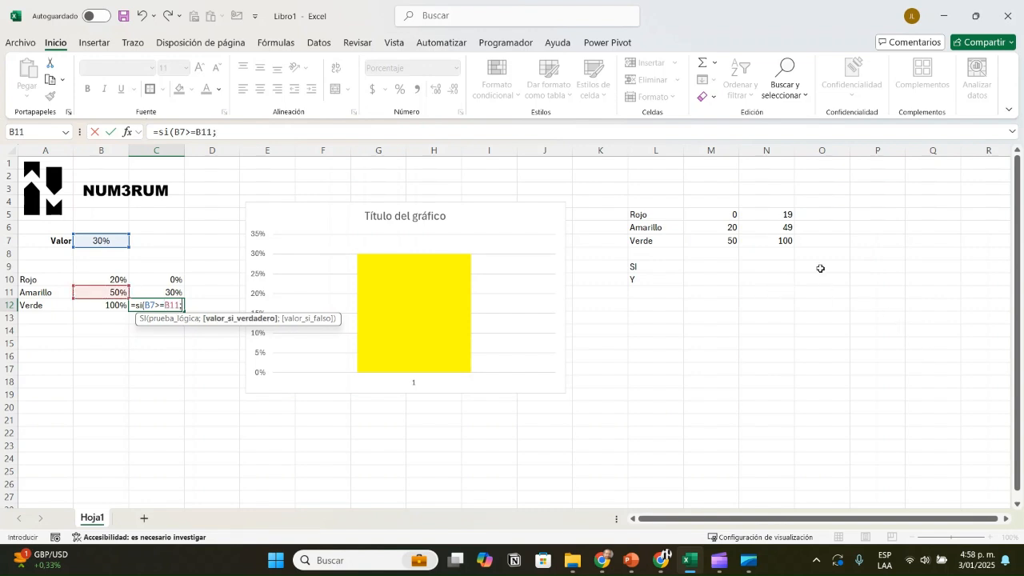
key("Left")
key("Up")
key("Up")
key("Up")
key("Up")
key("Up")
type(";")
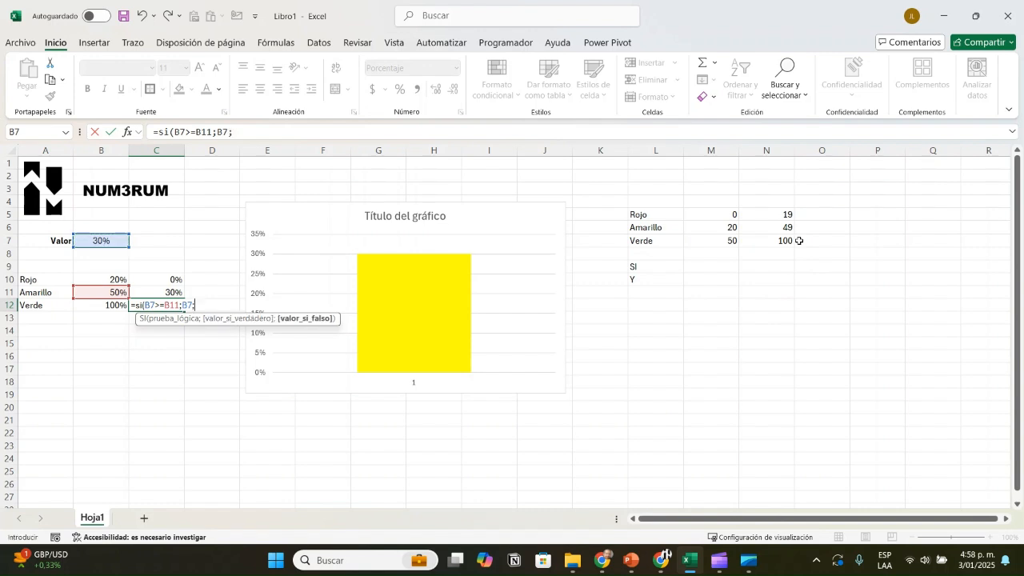
type("0)")
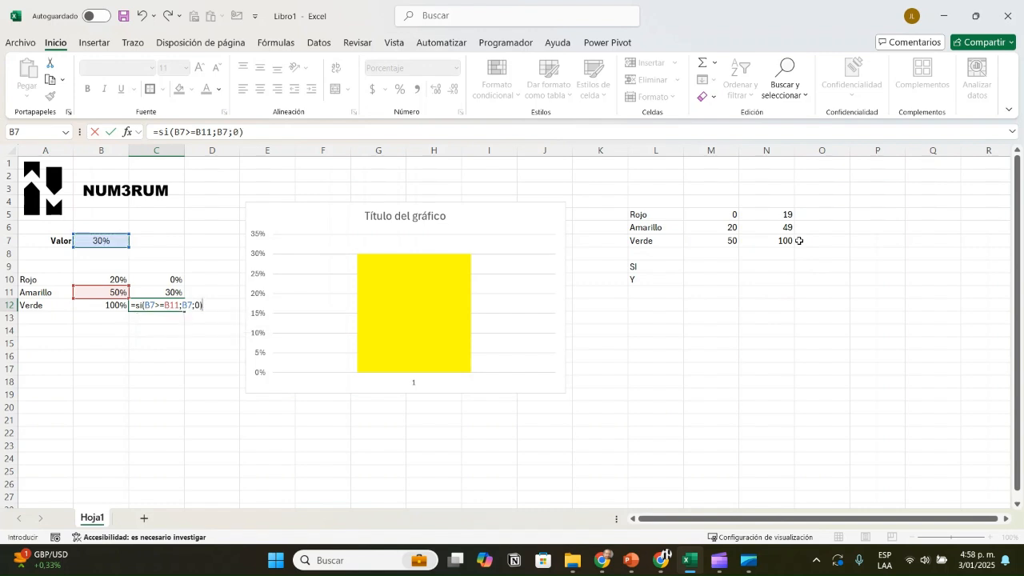
key("Return")
Step: Set B7 to 60% to test the Verde range, and review the formula in C12
key("Left")
key("Up")
key("Up")
key("Up")
key("Up")
key("Up")
key("Up")
type("60")
key("Return")
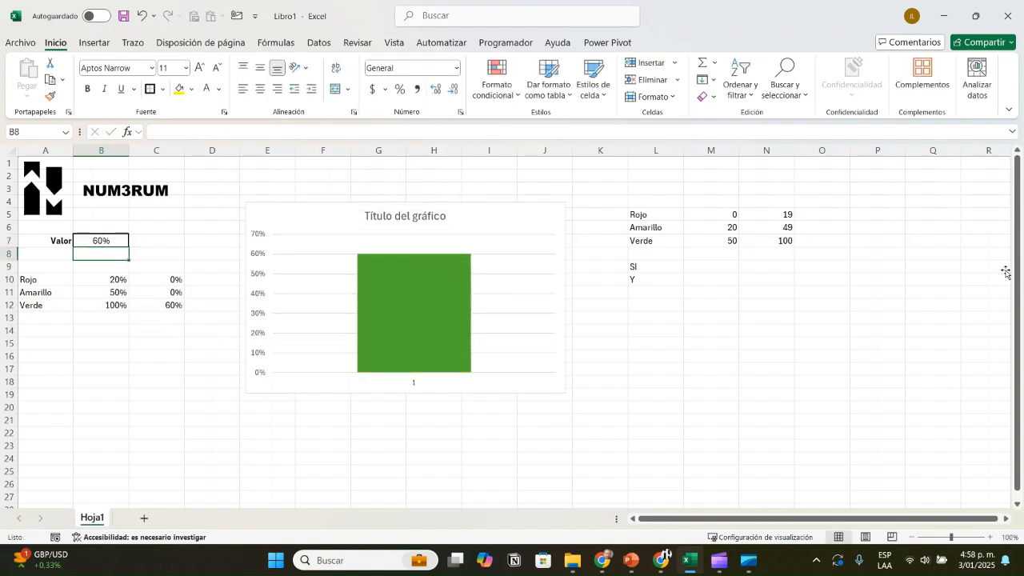
key("Right")
key("Down")
key("Down")
key("Down")
key("Down")
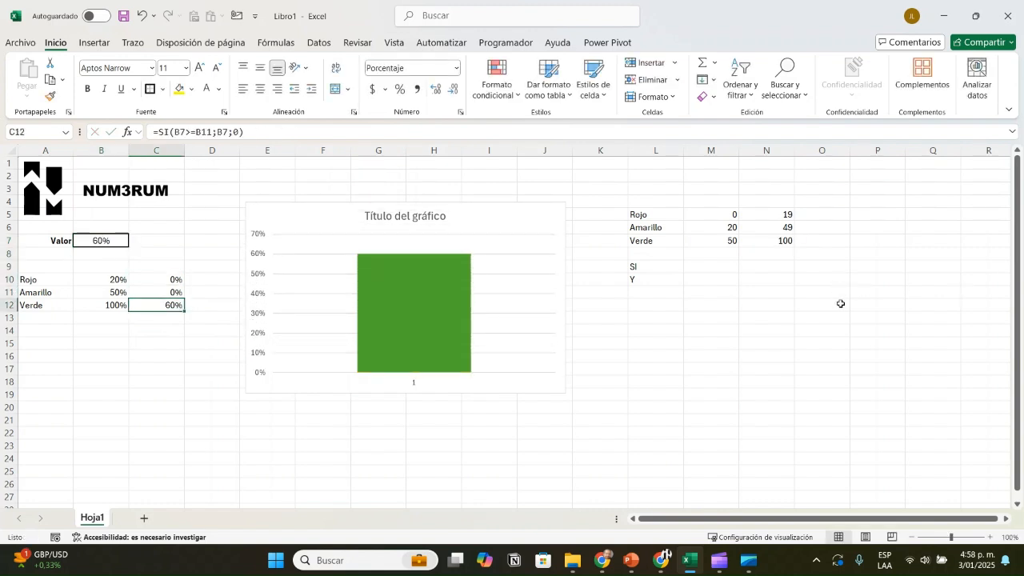
Step: Test the chart's color changes by setting B7 to 10% and to 25%
key("Left")
key("Up")
key("Up")
key("Up")
key("Up")
key("Up")
type("10")
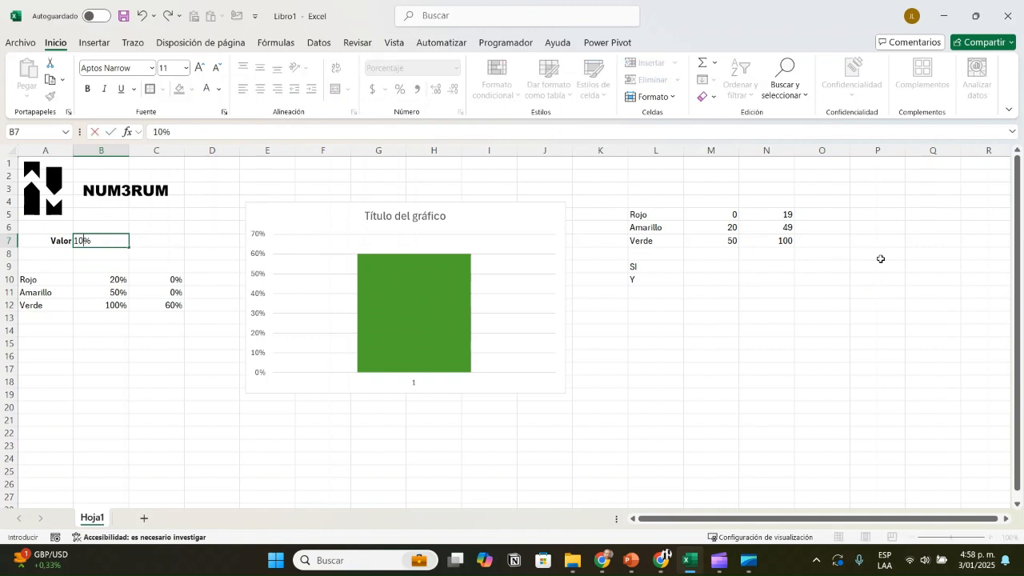
key("Return")
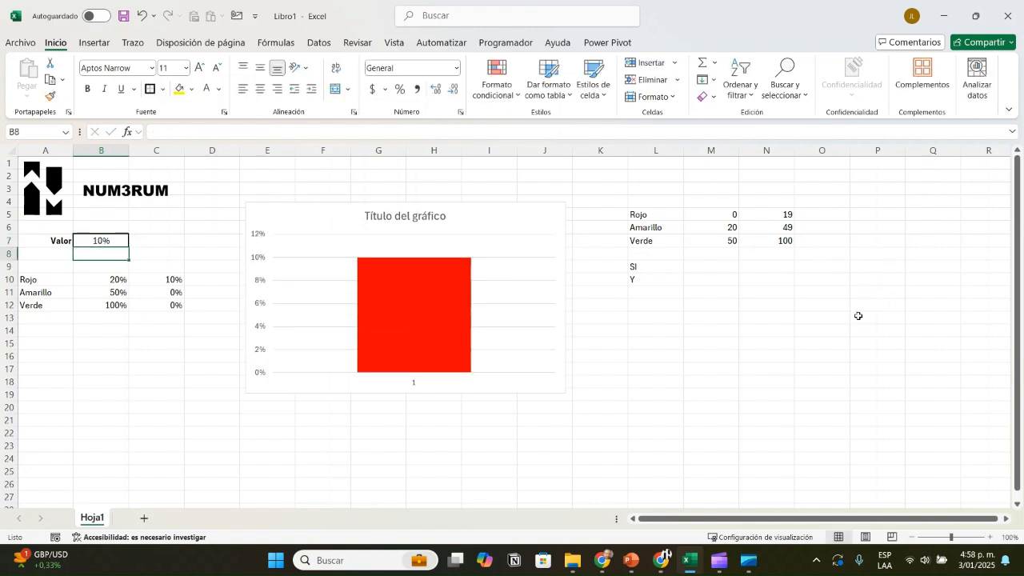
key("Up")
type("25")
key("Return")
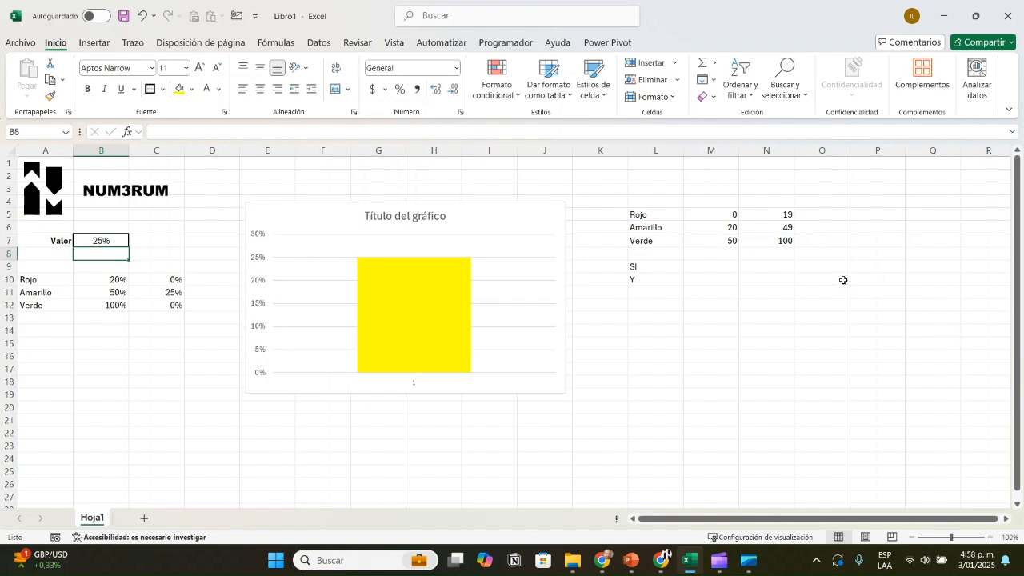
Step: Examine the range limits in B10:B12 and the formulas in C10:C12
key("Down")
key("Down")
key("shift+Down")
key("shift+Down")
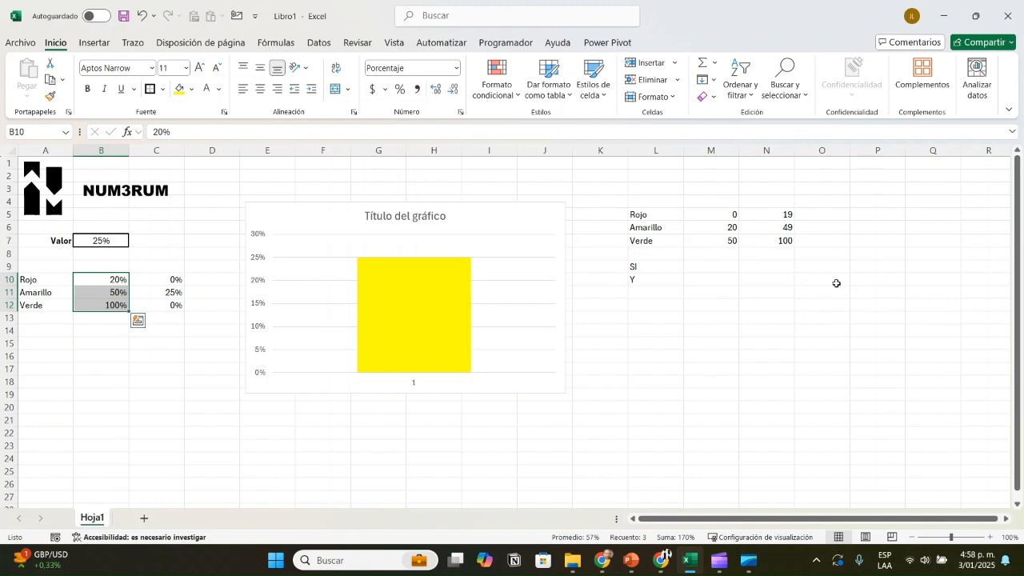
key("Right")
key("shift+Down")
key("shift+Down")
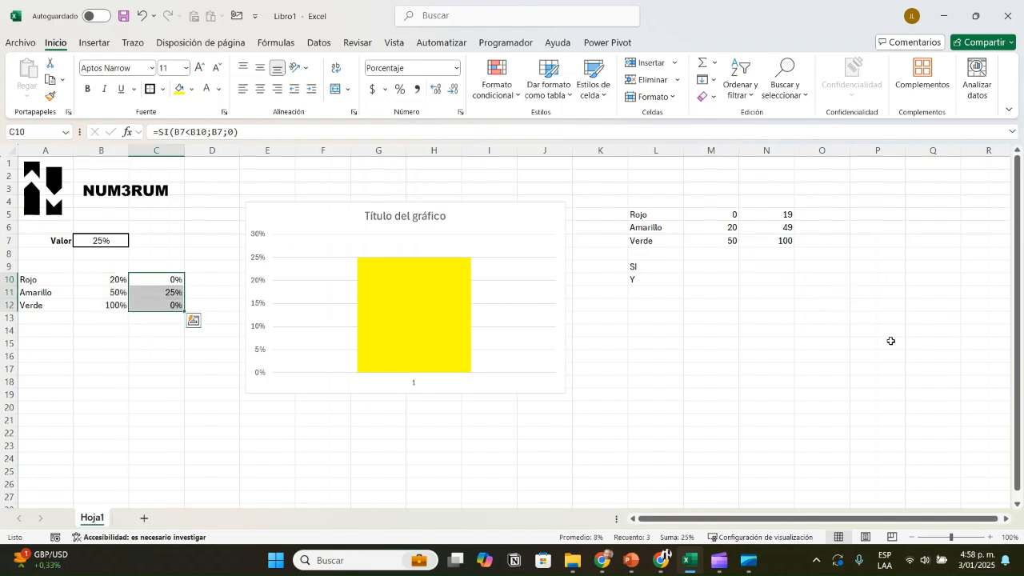
key("ctrl+1")
mouse_move(393, 342)
key("Down")
key("Up")
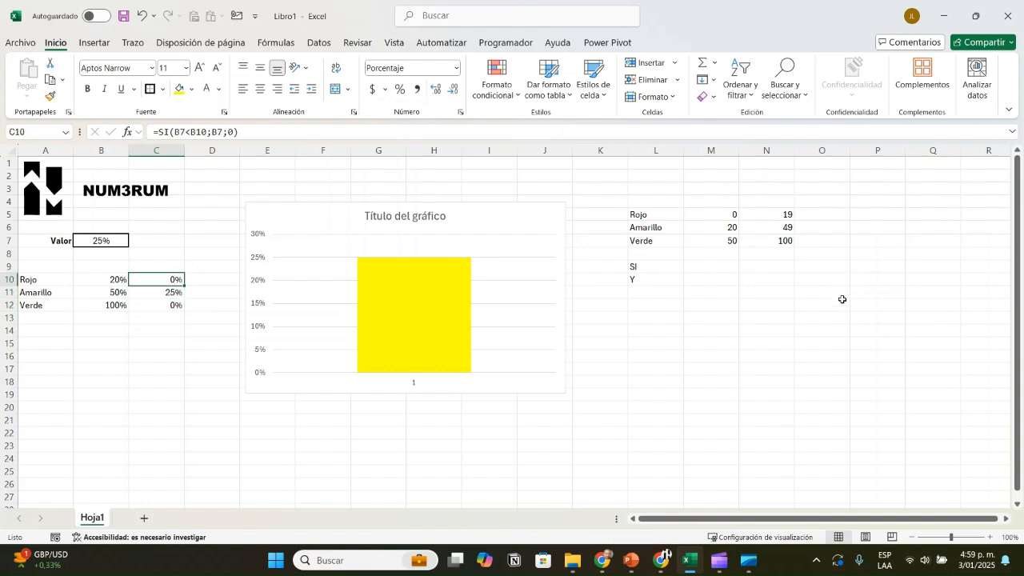
key("Down")
key("Down")
Step: Set B7 to 20% and check it against the Amarillo range's lower limit in M6
key("Up")
key("Up")
key("Up")
key("Up")
key("Up")
key("Left")
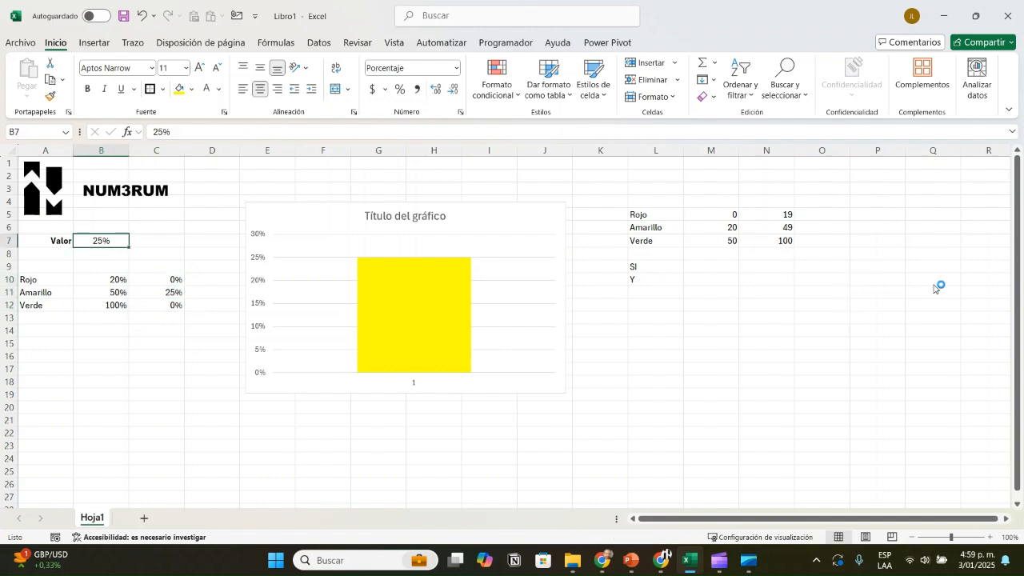
type("20")
key("Return")
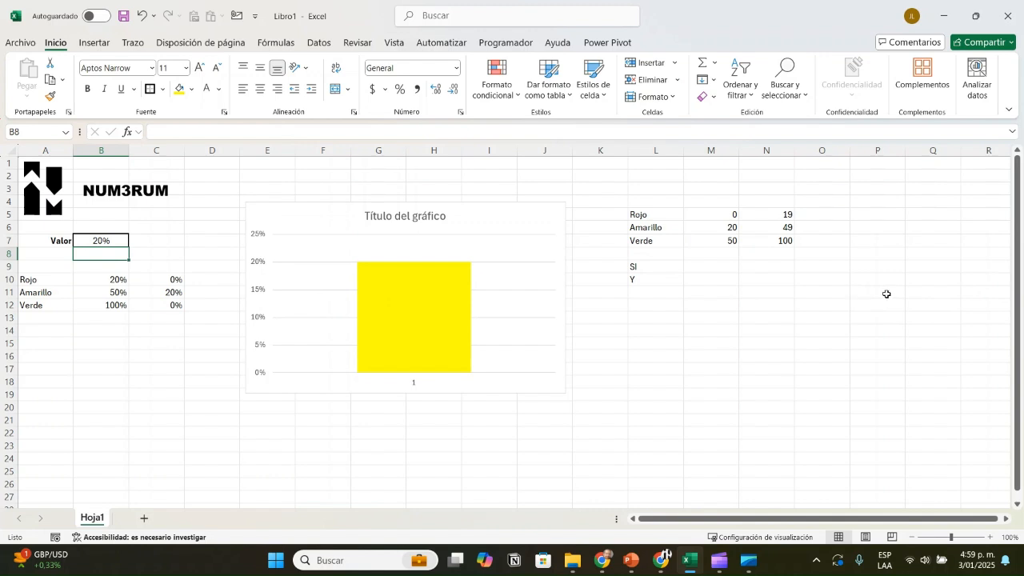
left_click(711, 227)
double_click(731, 227)
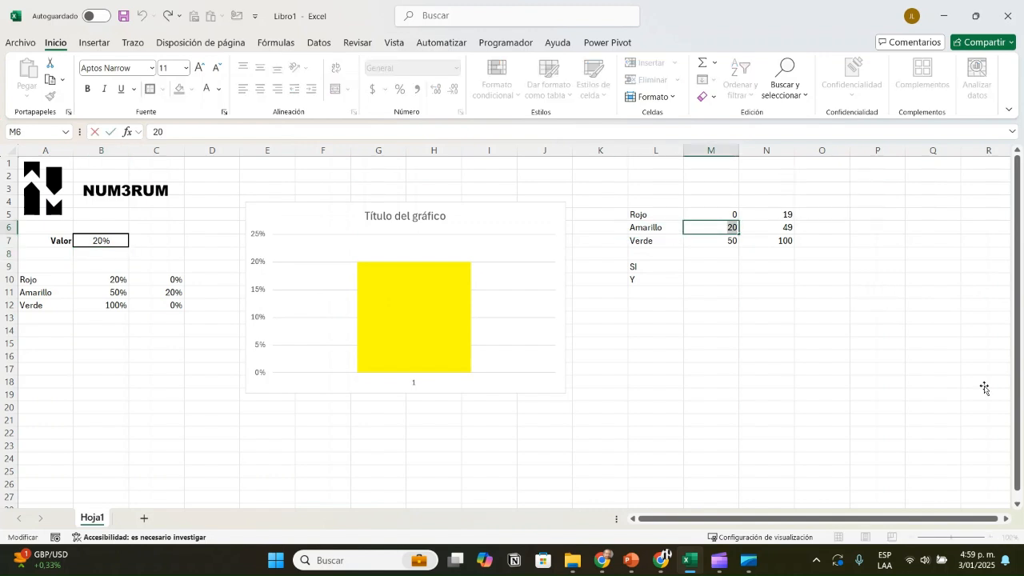
key("Return")
Step: Set B7 to 50% and check C12 against the Verde range's lower limit in M7
key("ctrl+Left")
key("ctrl+Left")
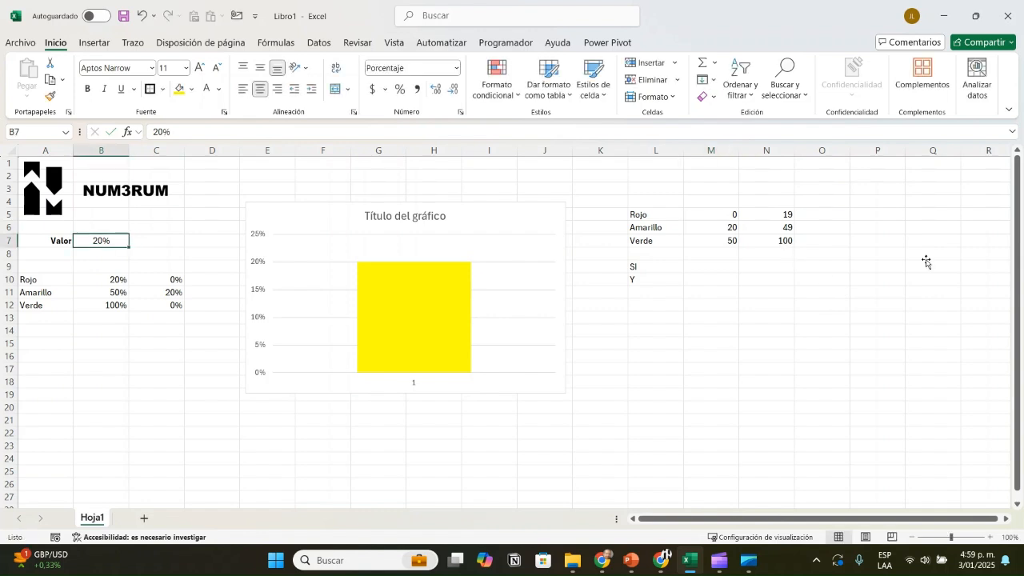
type("50")
key("Return")
left_click(157, 305)
left_click(711, 241)
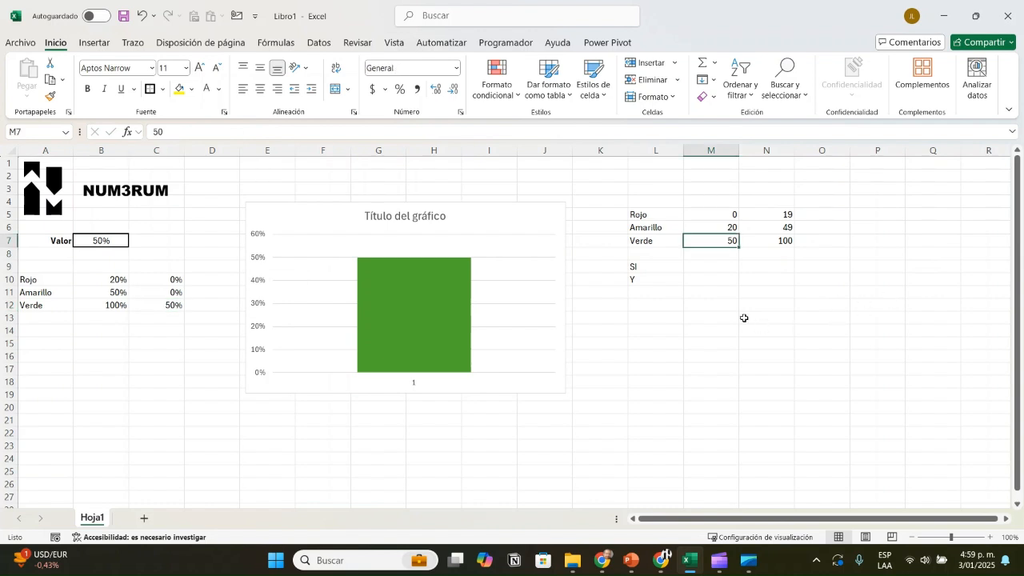
Step: Review the Rojo, Amarillo and Verde percentage limits in B10:B12
left_click_drag(101, 279, 101, 300)
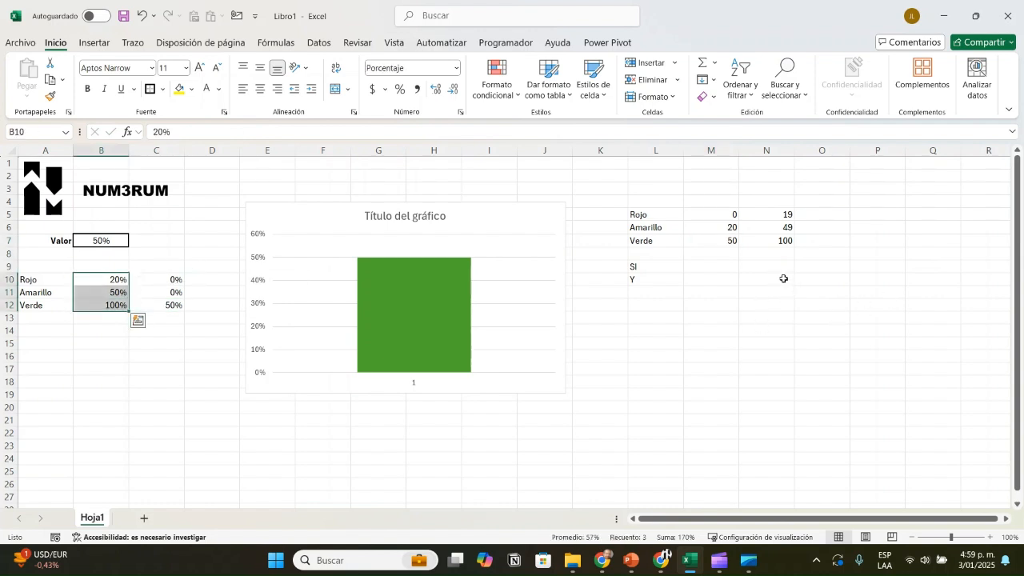
left_click(101, 280)
key("Down")
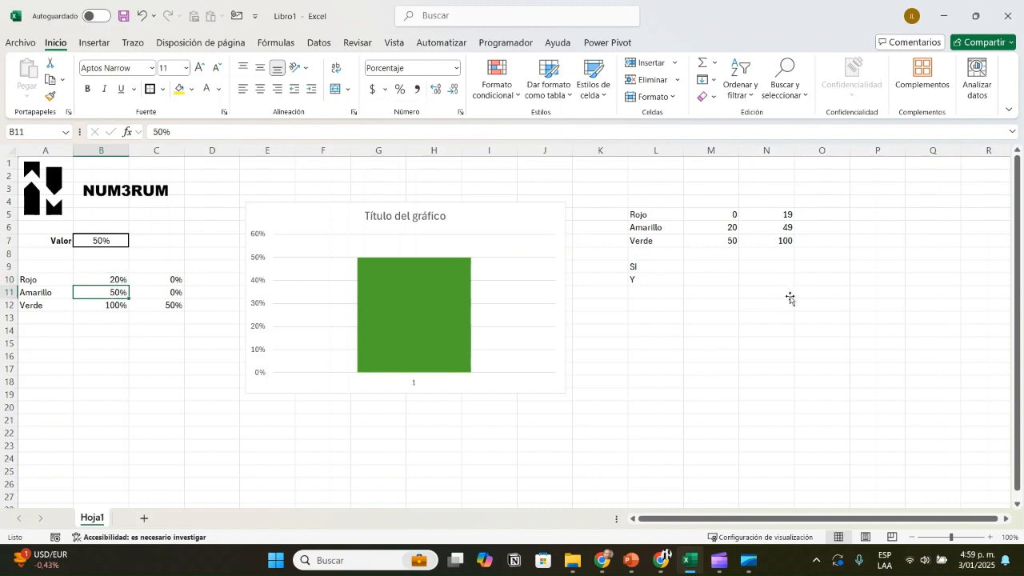
key("Up")
key("shift+Down")
left_click(101, 356)
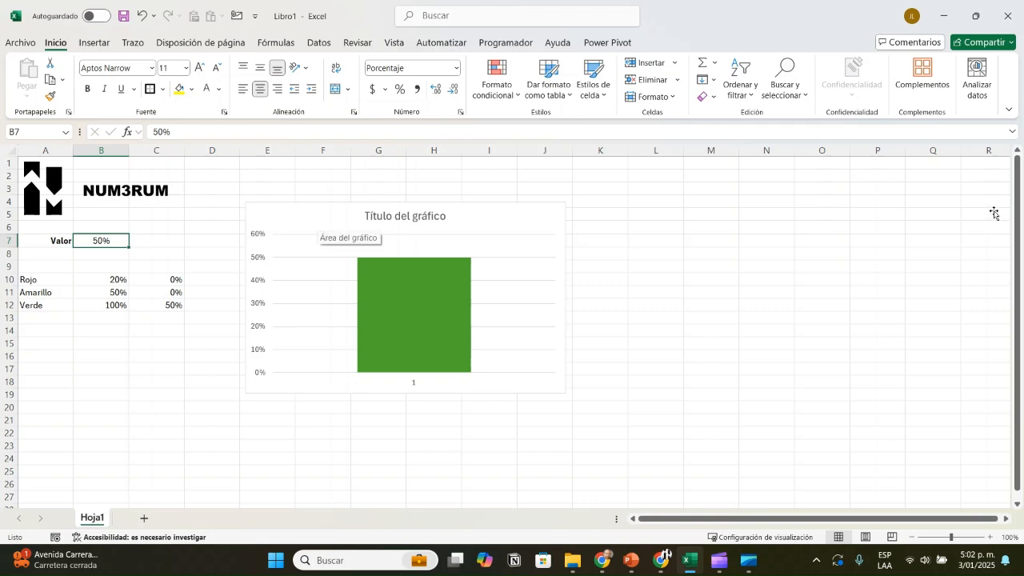
Step: Delete the chart's title and its horizontal axis labels
left_click(316, 212)
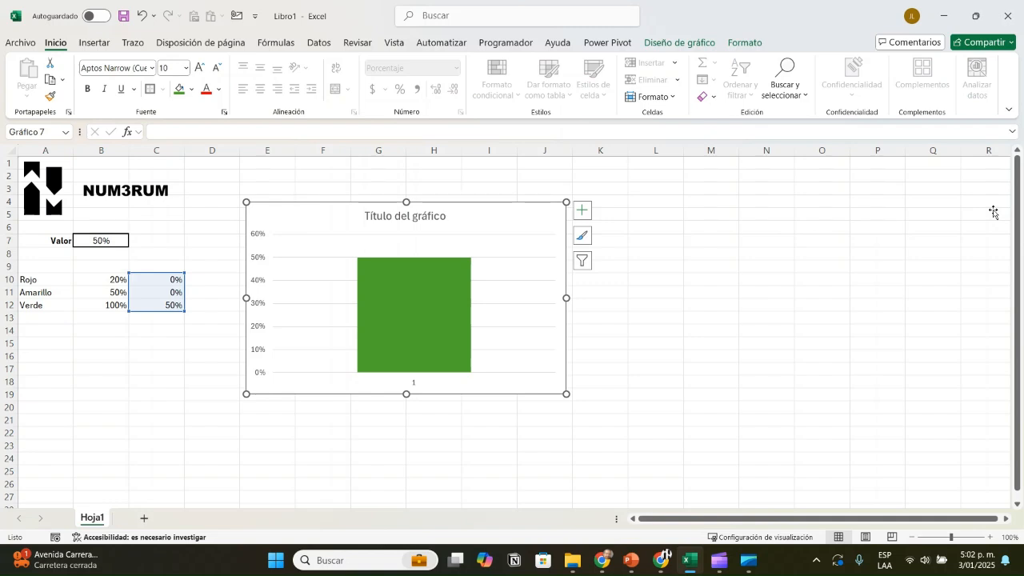
left_click(404, 216)
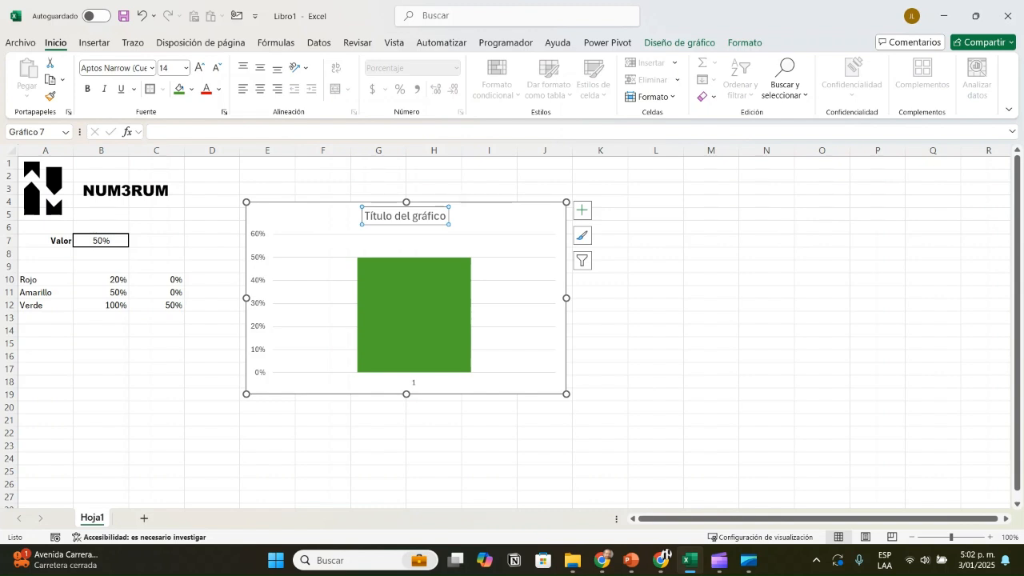
key("Delete")
left_click(414, 383)
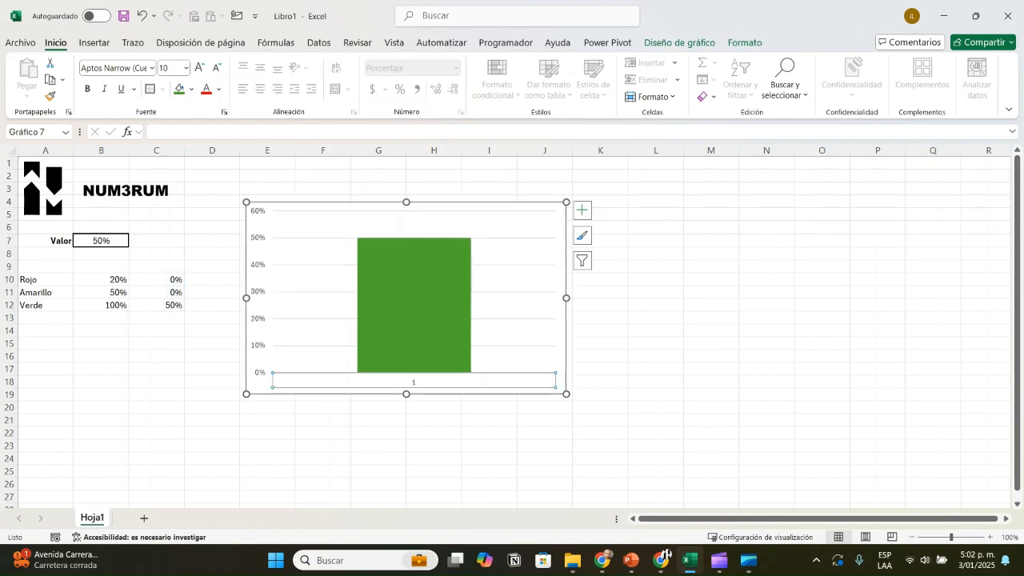
key("Delete")
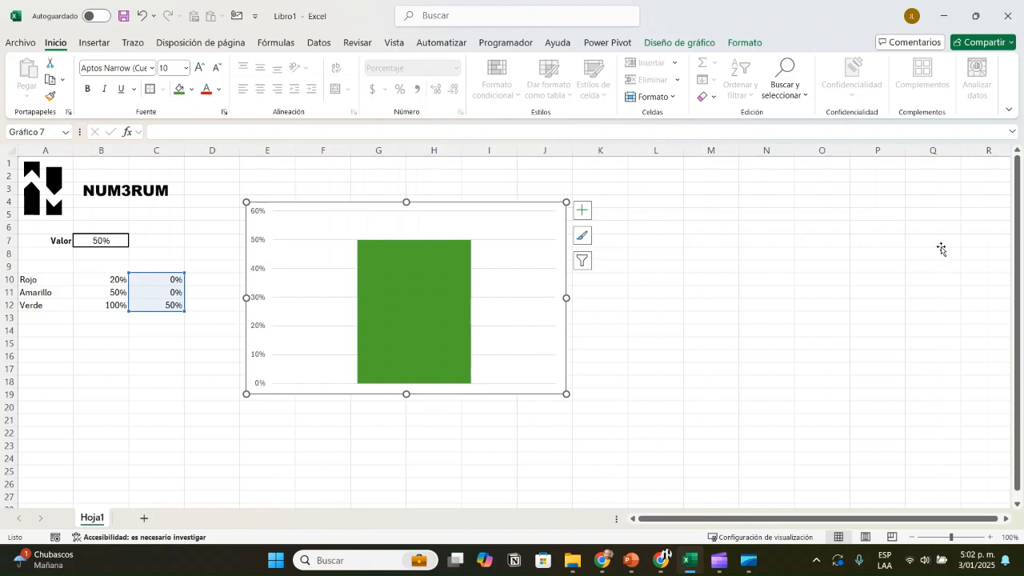
key("Up")
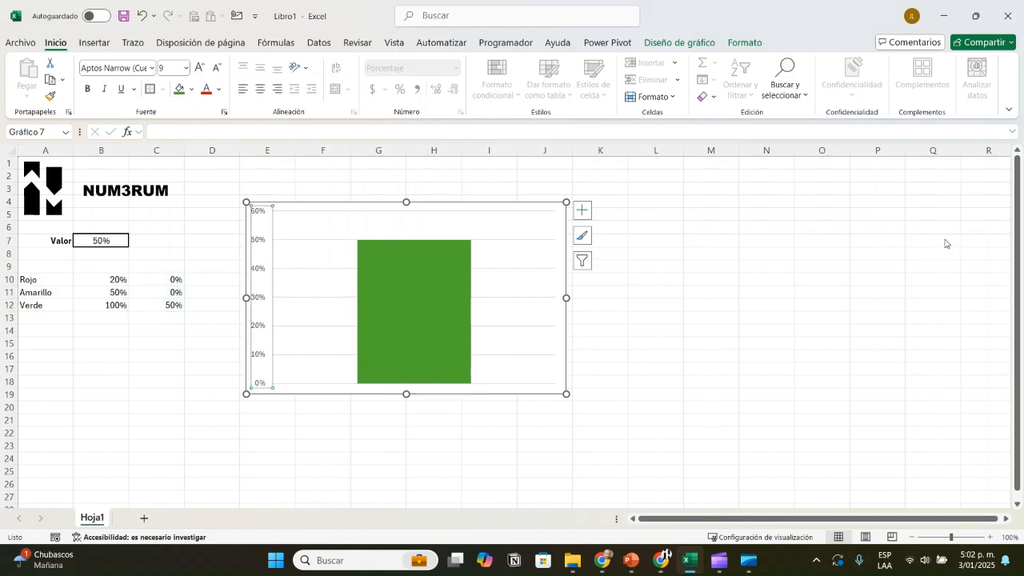
key("shift+F10")
key("Down")
key("Down")
key("Down")
key("Down")
key("Down")
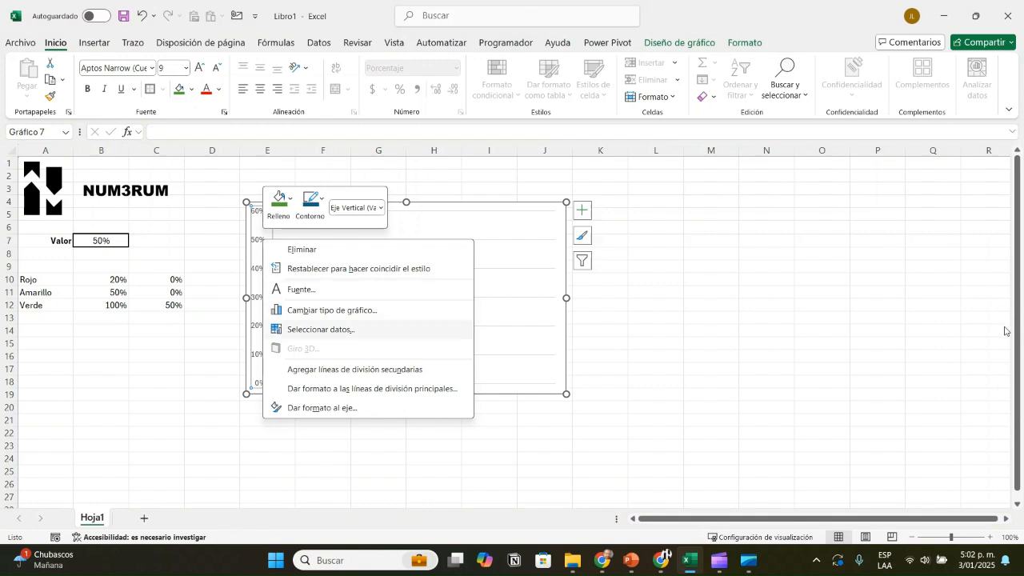
key("Return")
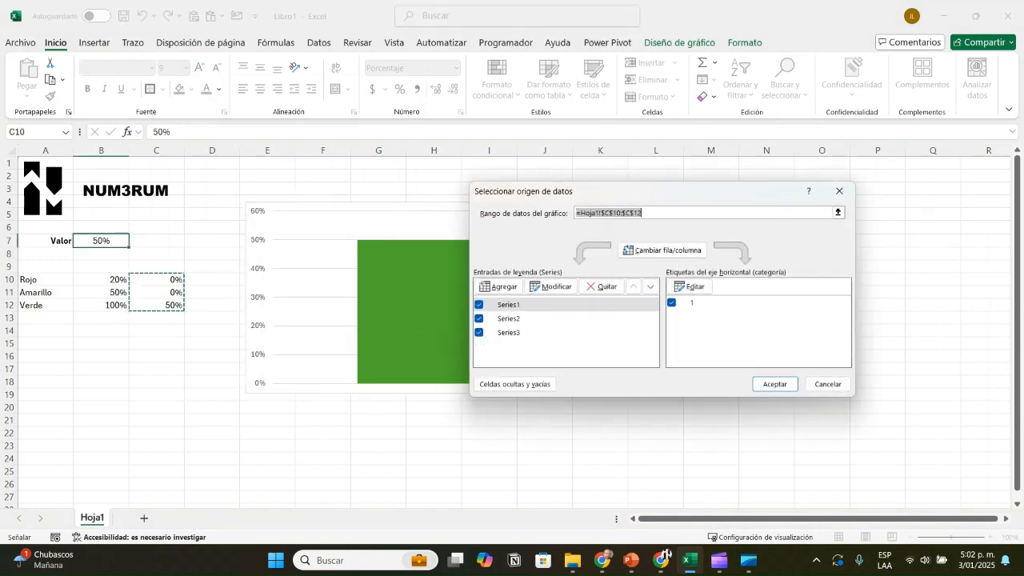
left_click(838, 191)
Step: Fix the chart's vertical axis limits at a minimum of 0 and a maximum of 1
right_click(263, 240)
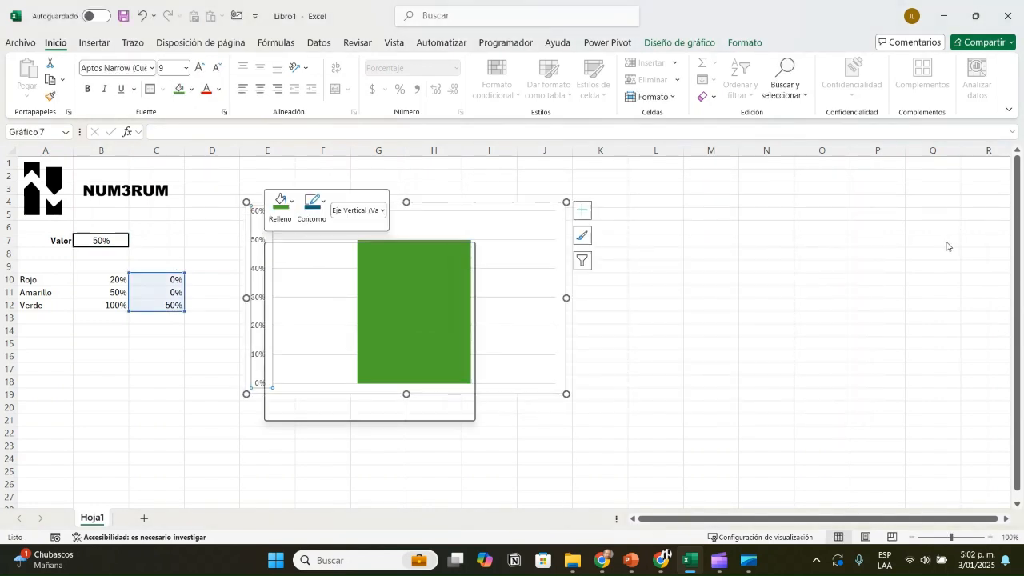
left_click(317, 411)
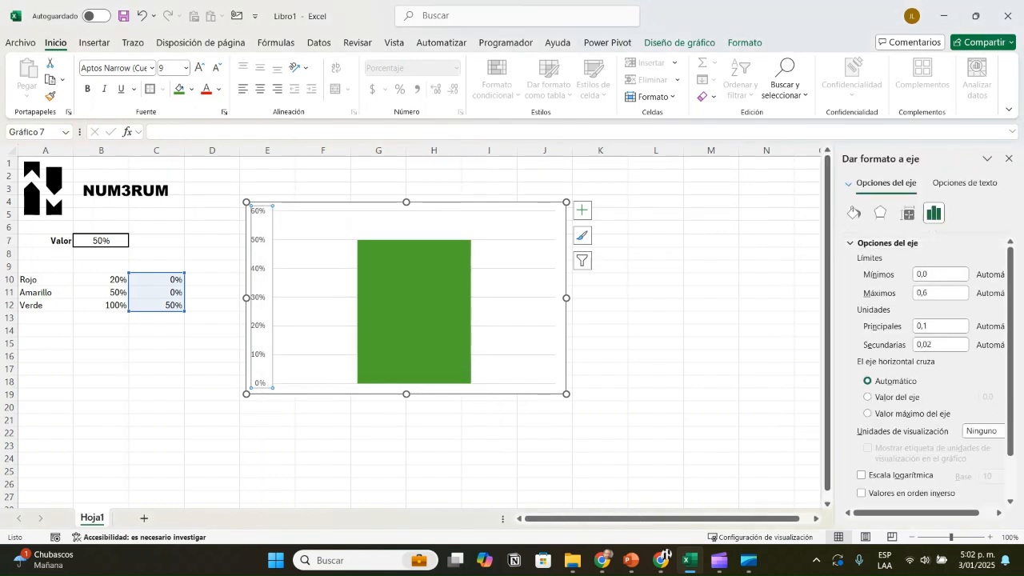
double_click(923, 274)
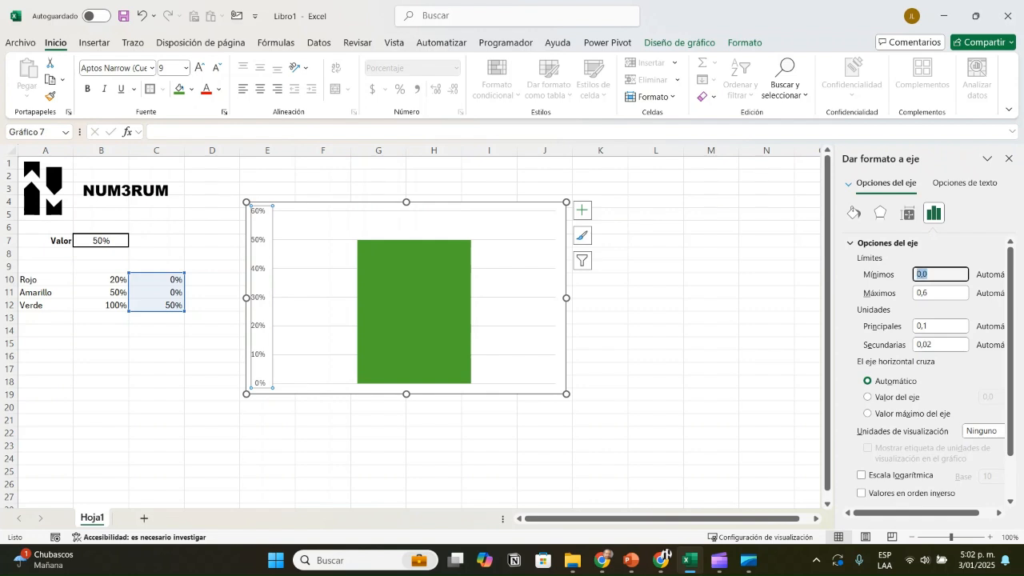
type("0")
key("Return")
double_click(923, 293)
type("1")
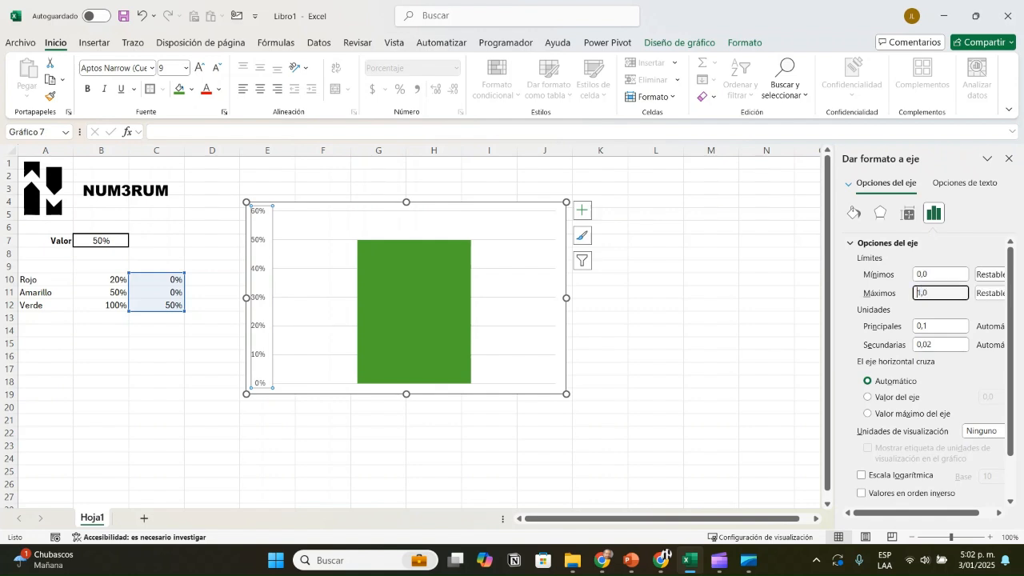
key("Return")
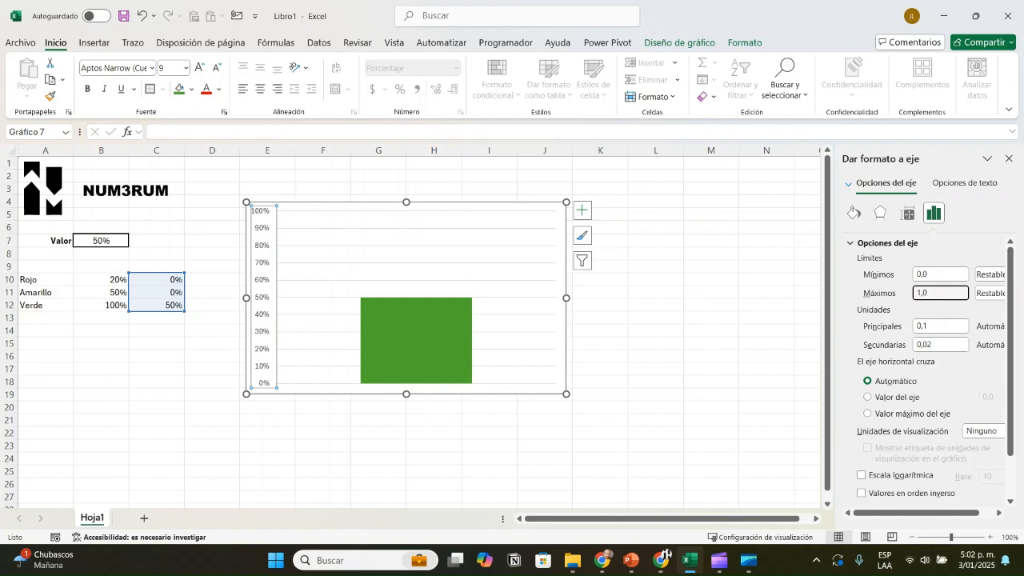
left_click(656, 394)
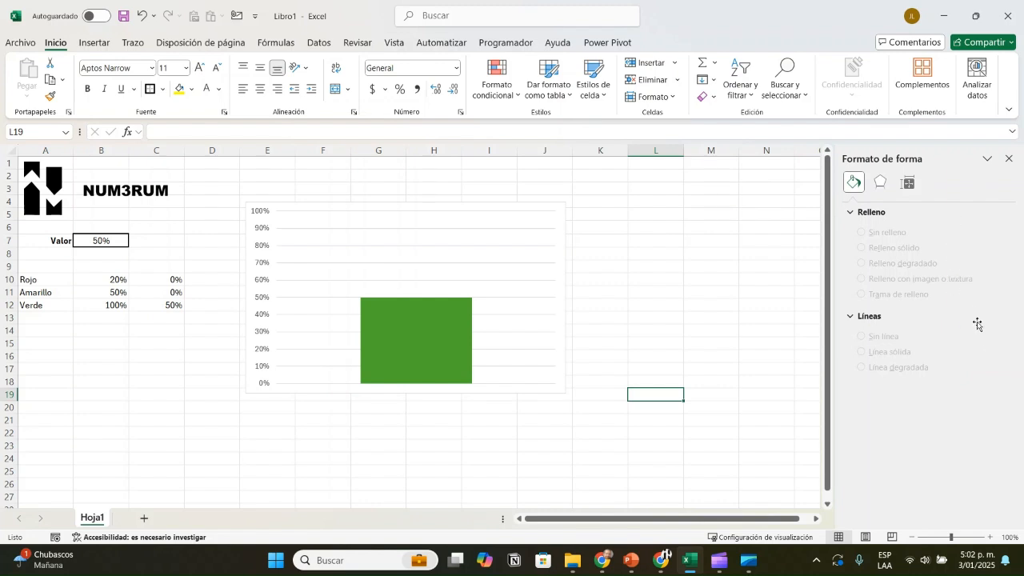
Step: Set the gap width of the green Verde series to 0%
left_click(422, 344)
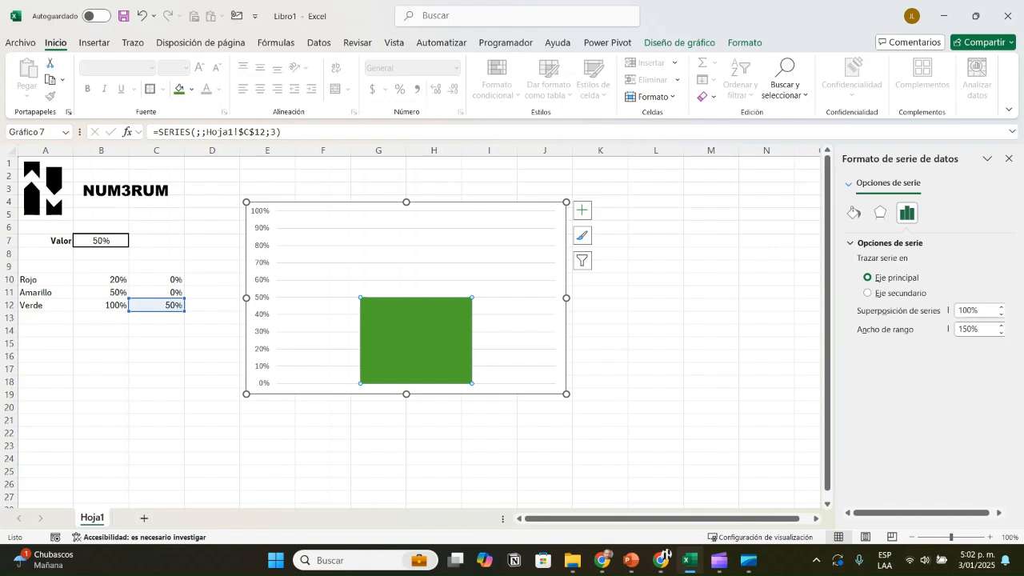
double_click(968, 329)
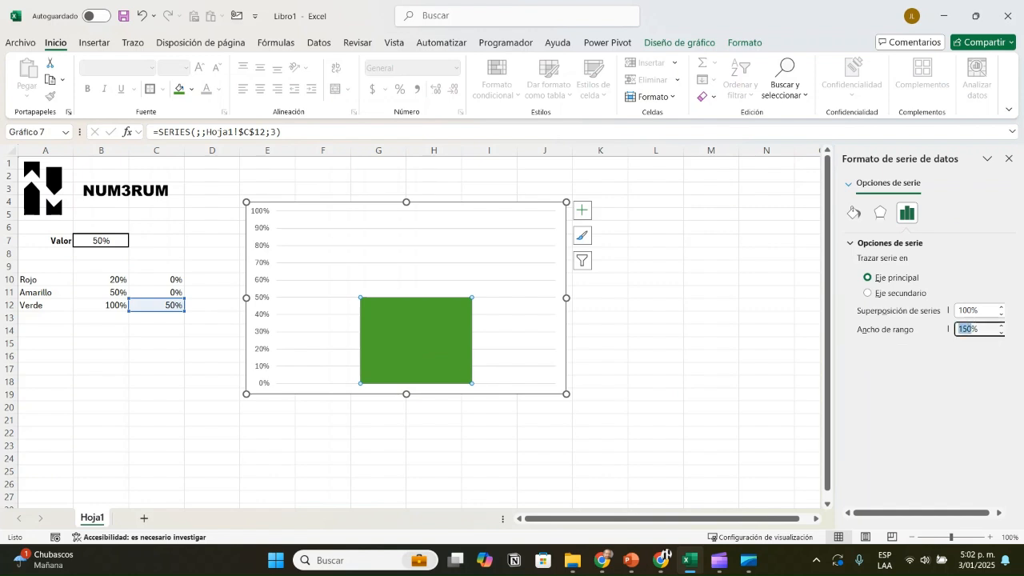
type("0")
key("Return")
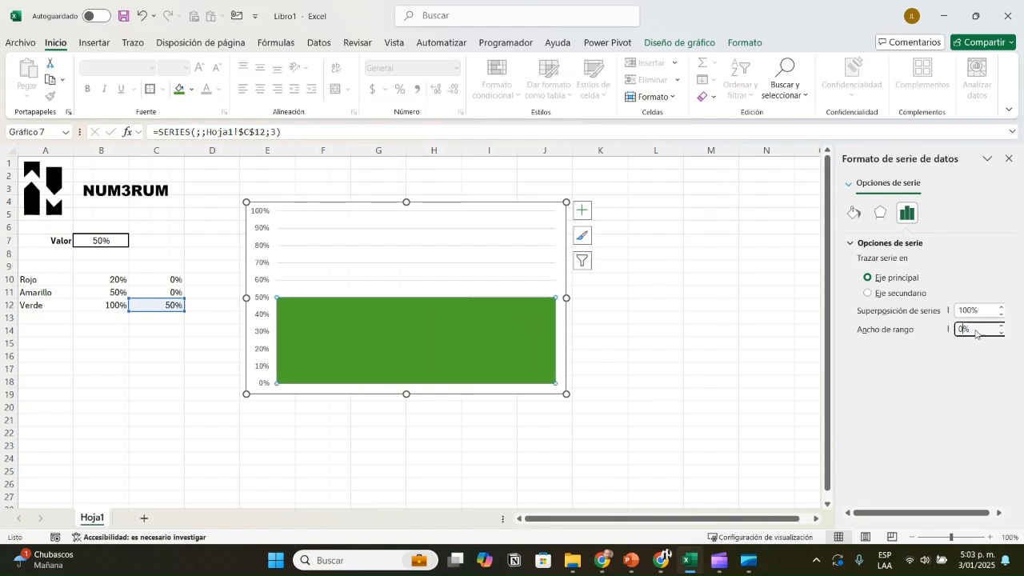
Step: Delete the chart's vertical axis and its major gridlines
left_click(262, 297)
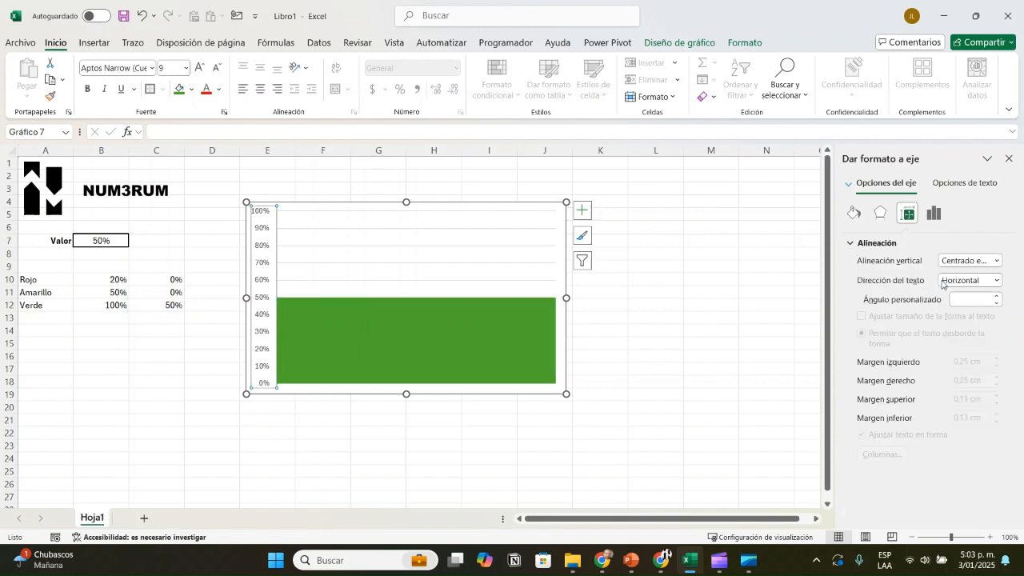
key("Delete")
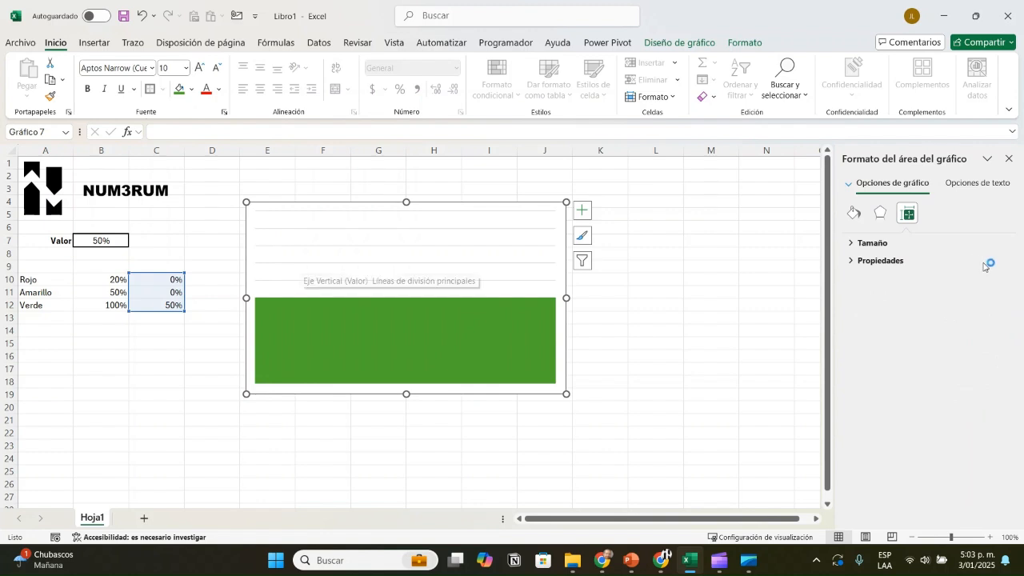
key("Delete")
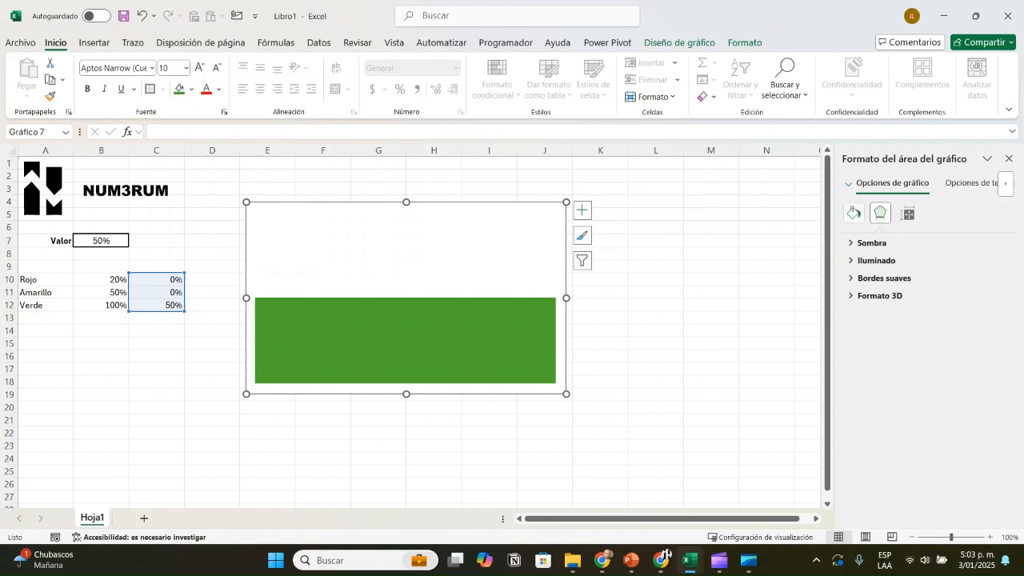
Step: Remove the chart area's fill and border, and narrow the chart so it stands upright across columns F to H
left_click(853, 213)
left_click(861, 263)
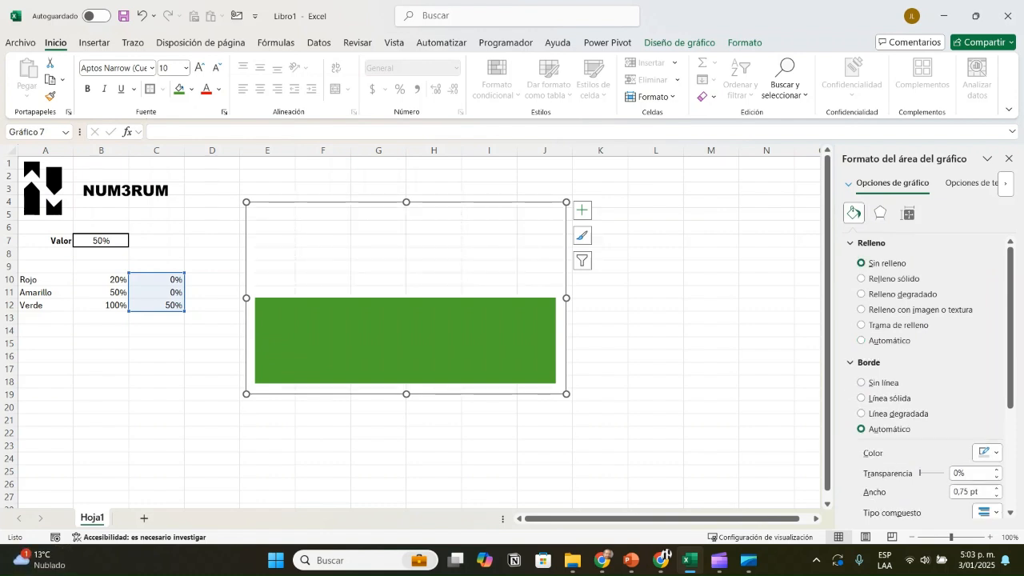
left_click(861, 382)
left_click_drag(566, 297, 368, 297)
left_click_drag(340, 206, 400, 204)
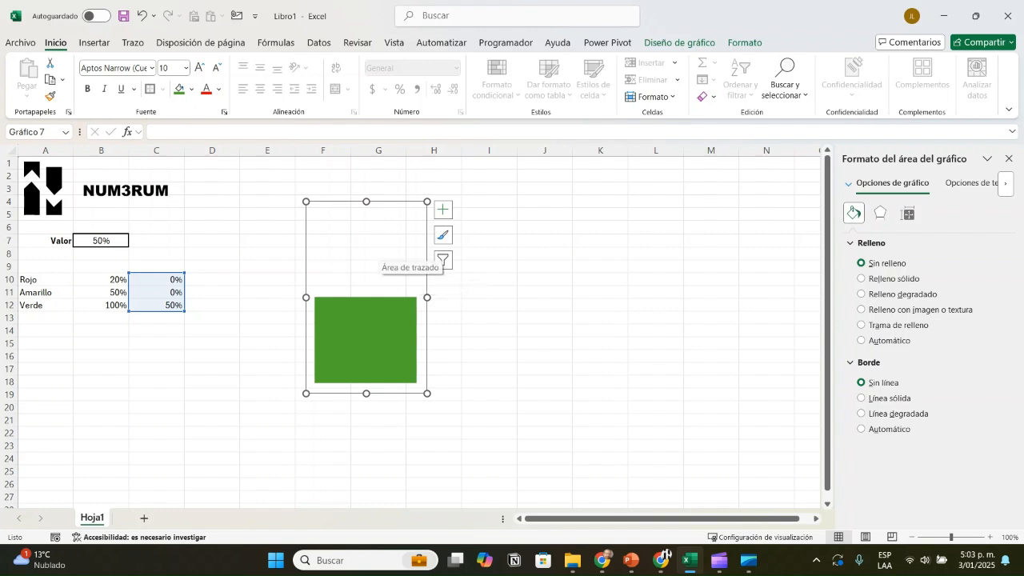
left_click(374, 253)
left_click_drag(374, 253, 364, 245)
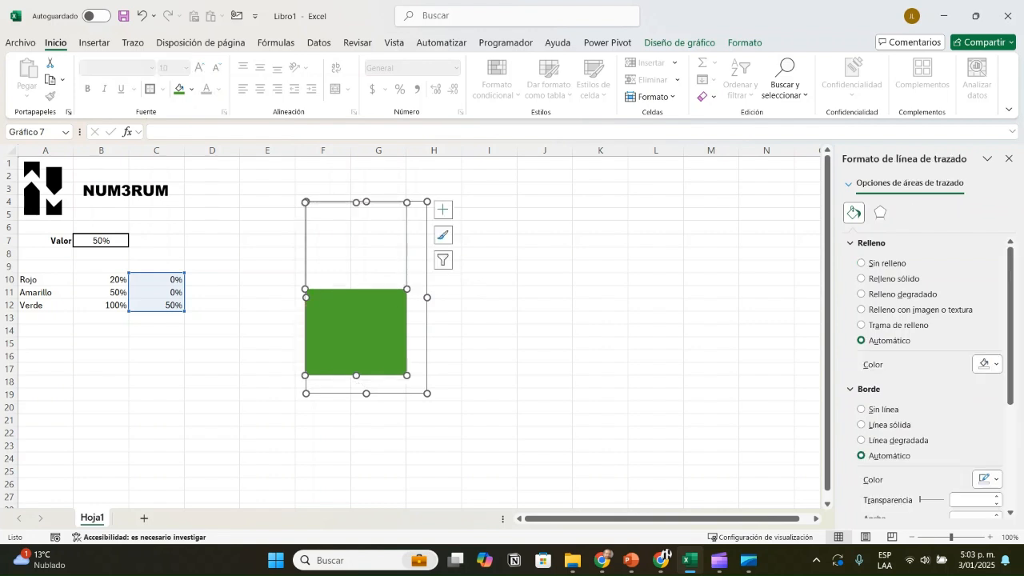
key("ctrl+z")
left_click(489, 305)
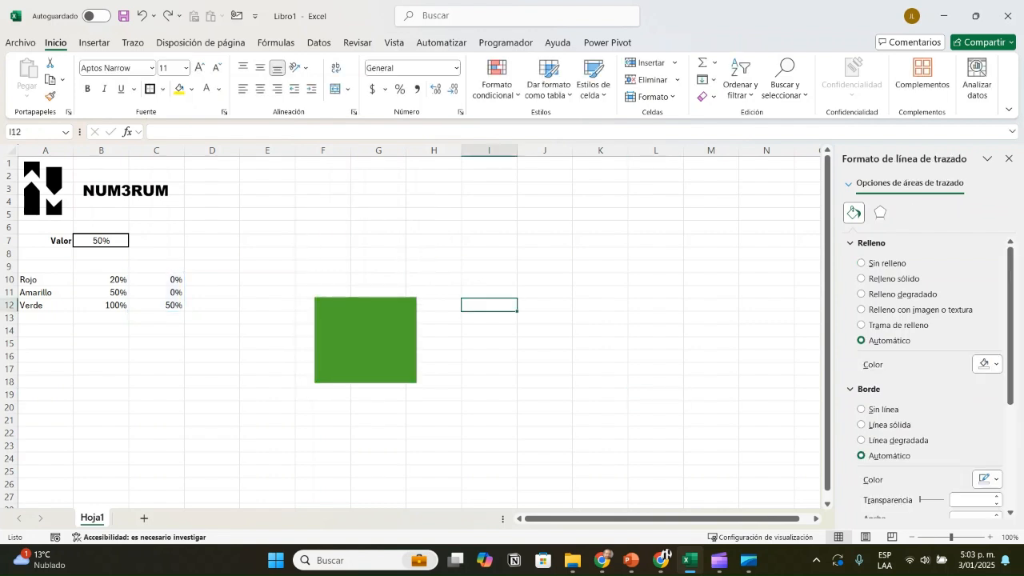
key("ctrl+z")
key("ctrl+z")
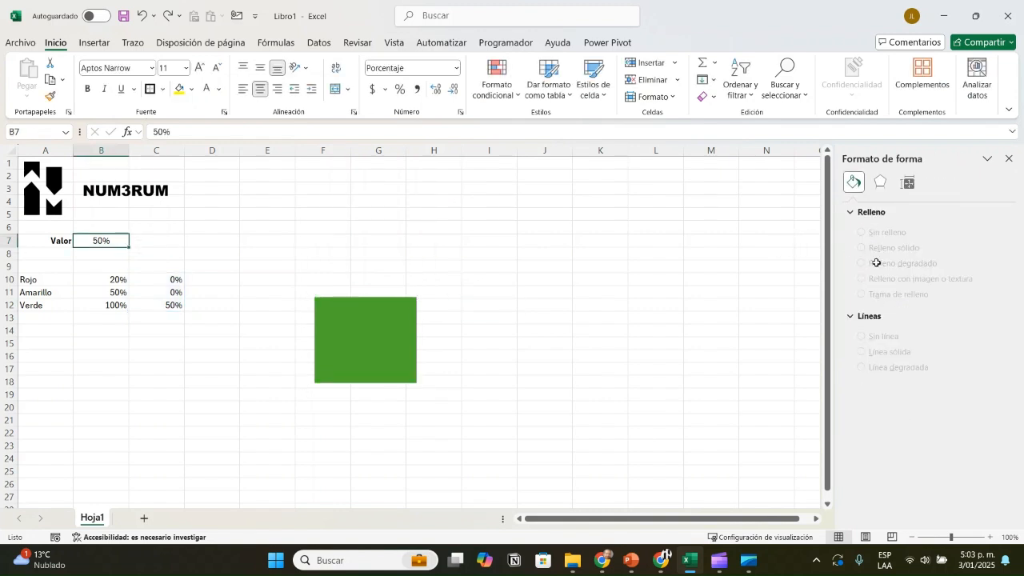
Step: Set B7 to 100% and move the whole chart over columns E to G
type("100")
key("Return")
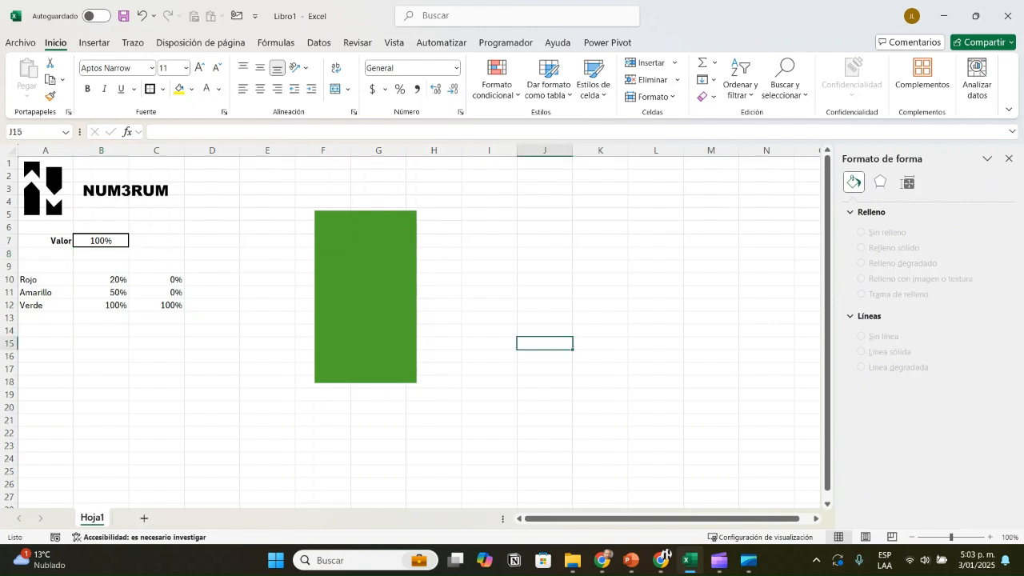
left_click(439, 267)
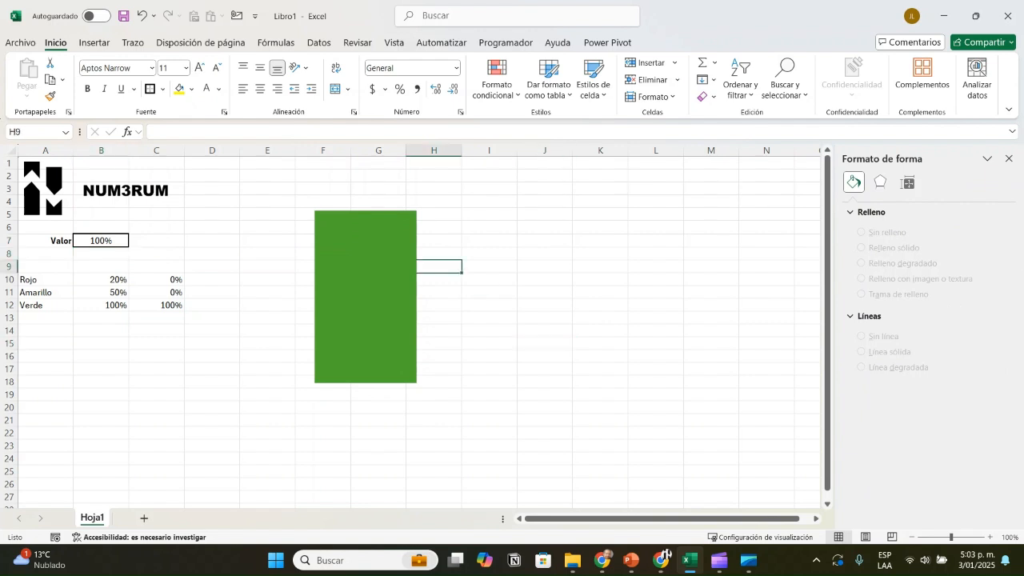
left_click(423, 249)
left_click_drag(422, 250, 383, 257)
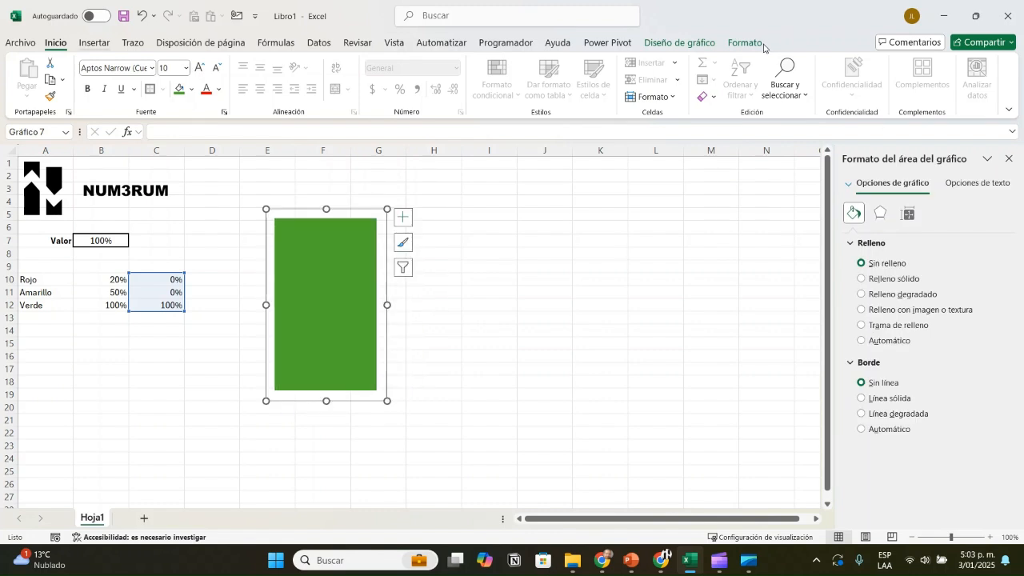
Step: Search the stock icons for "bateria" and insert the thin-outlined low-battery icon while the chart is selected
left_click(94, 43)
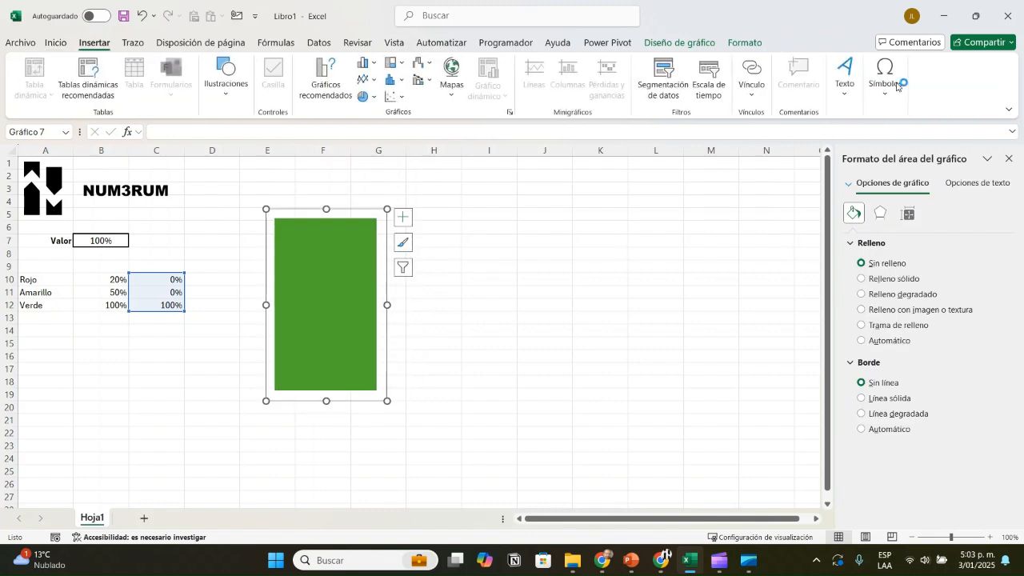
left_click(225, 78)
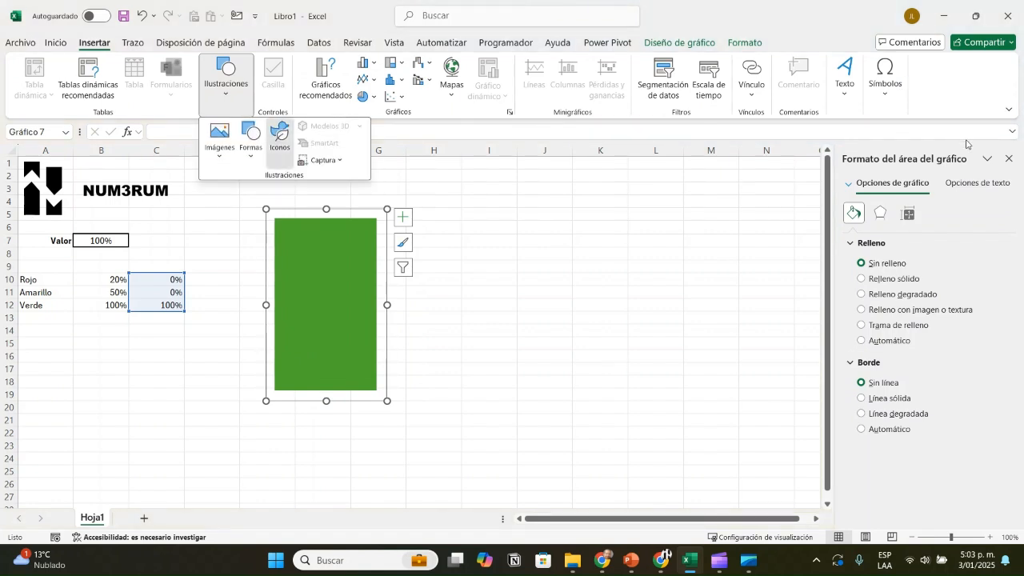
left_click(279, 131)
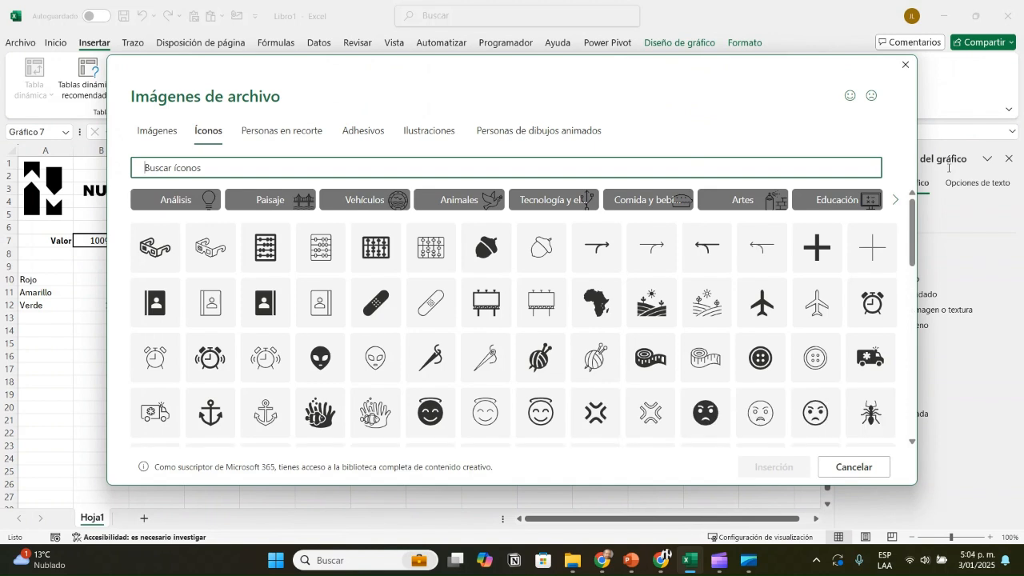
type("bateria")
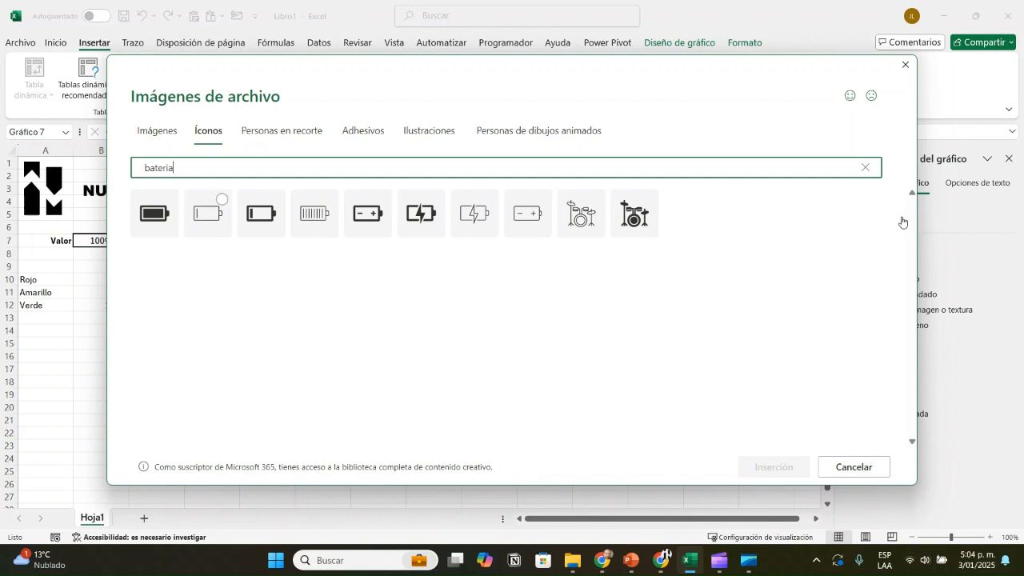
left_click(209, 214)
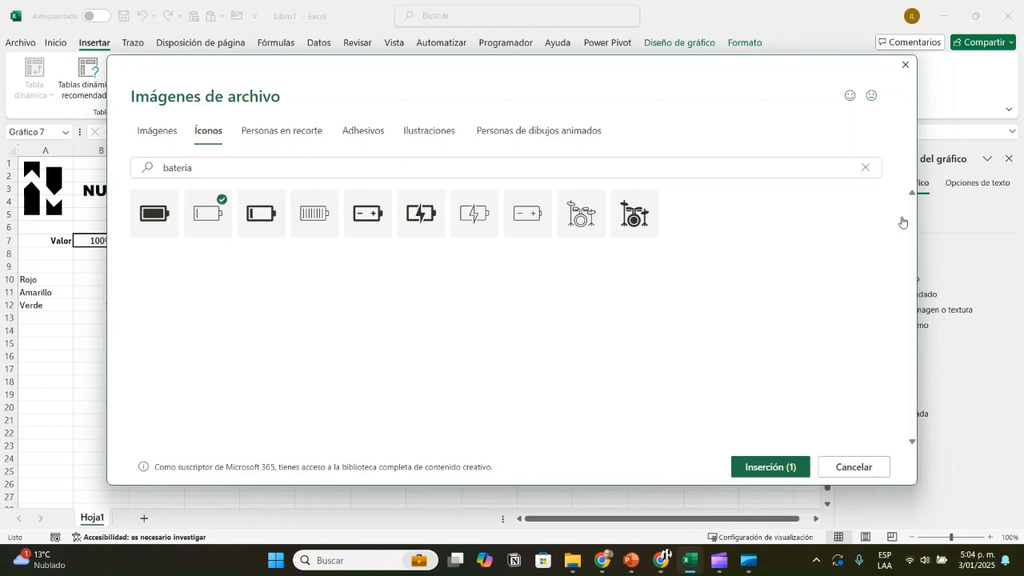
left_click(770, 466)
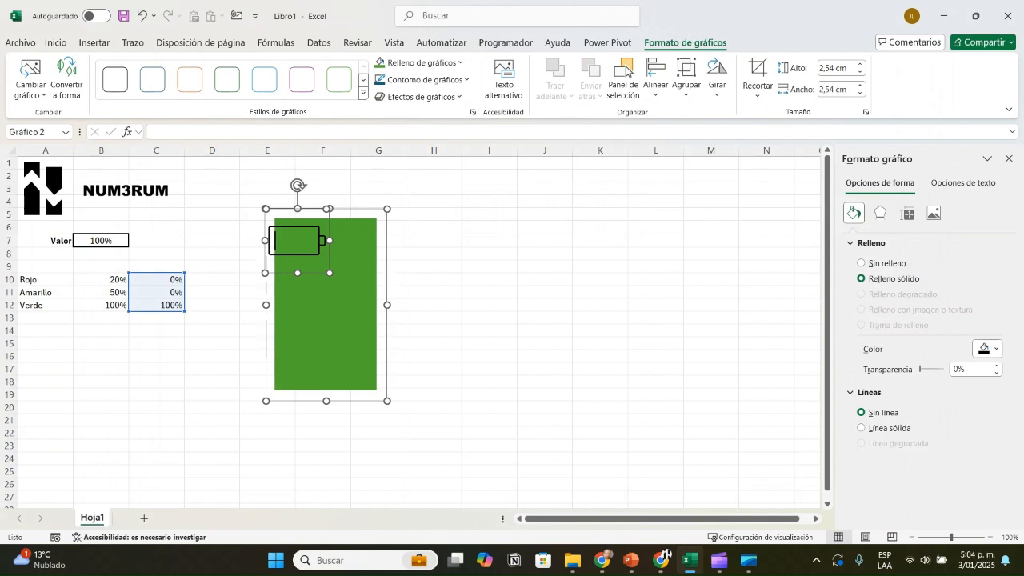
Step: Move the battery icon to the chart's lower right area, then delete it from the chart
left_click_drag(296, 240, 352, 347)
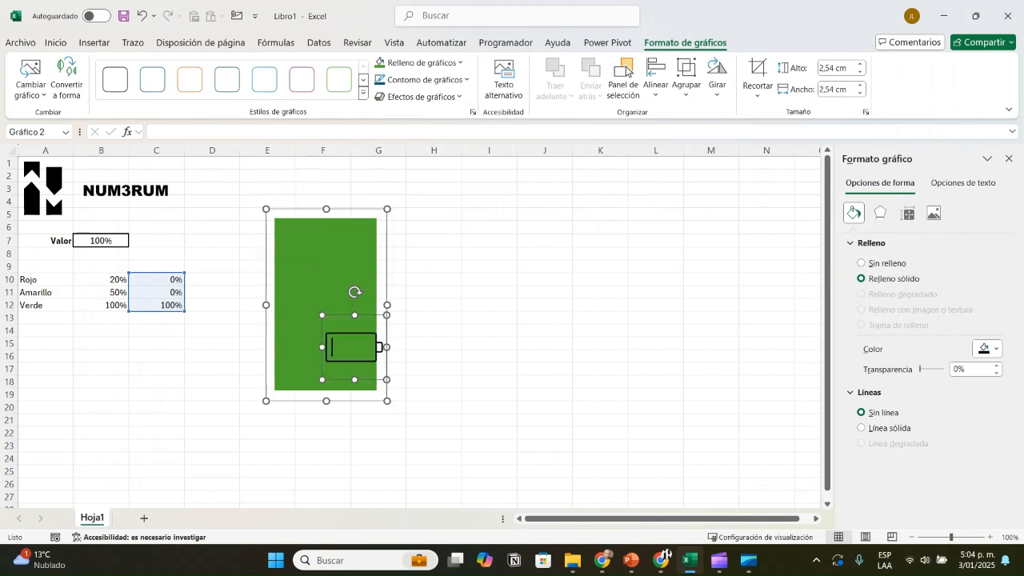
left_click(489, 330)
left_click(335, 288)
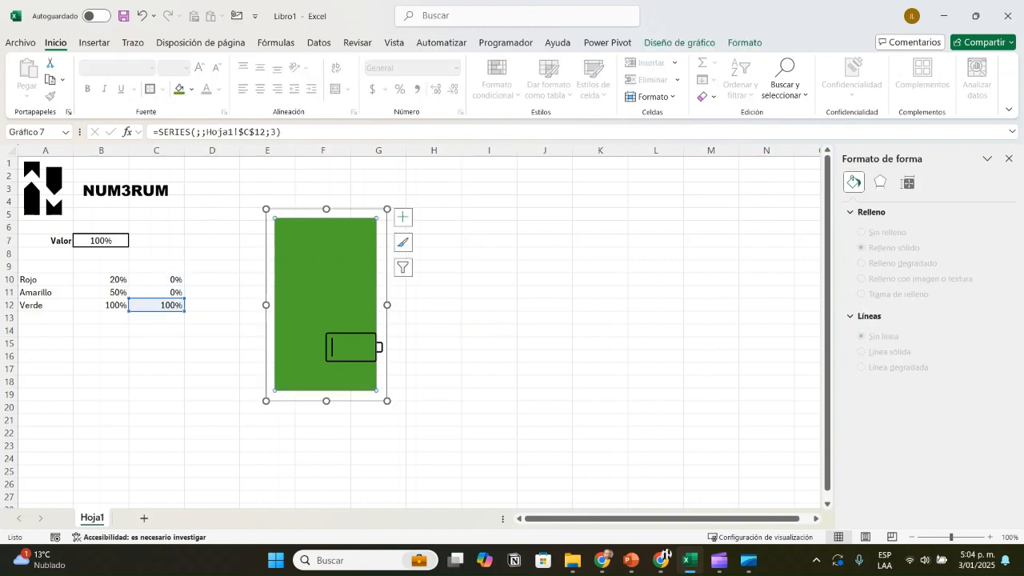
left_click(329, 282)
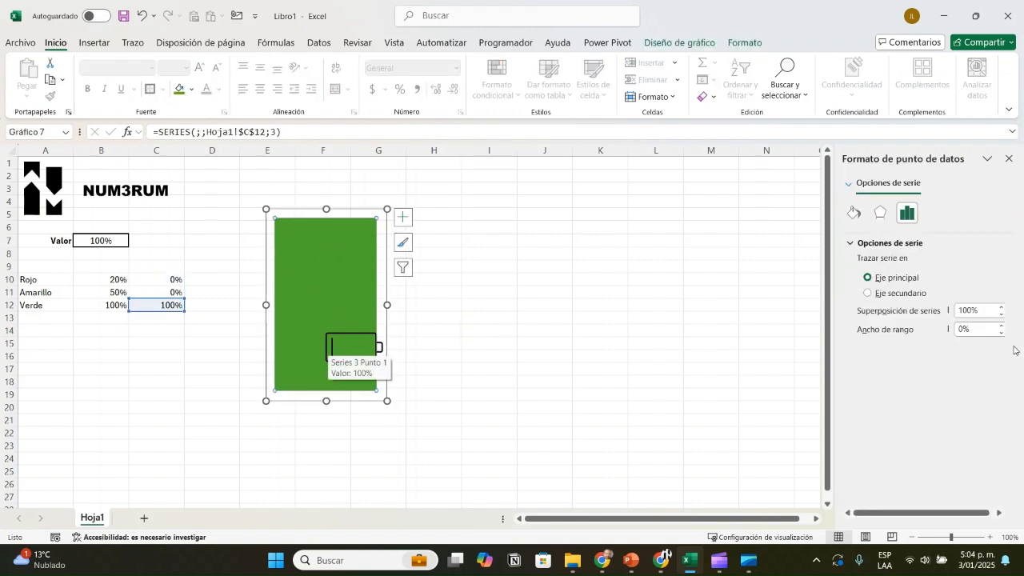
left_click(332, 344)
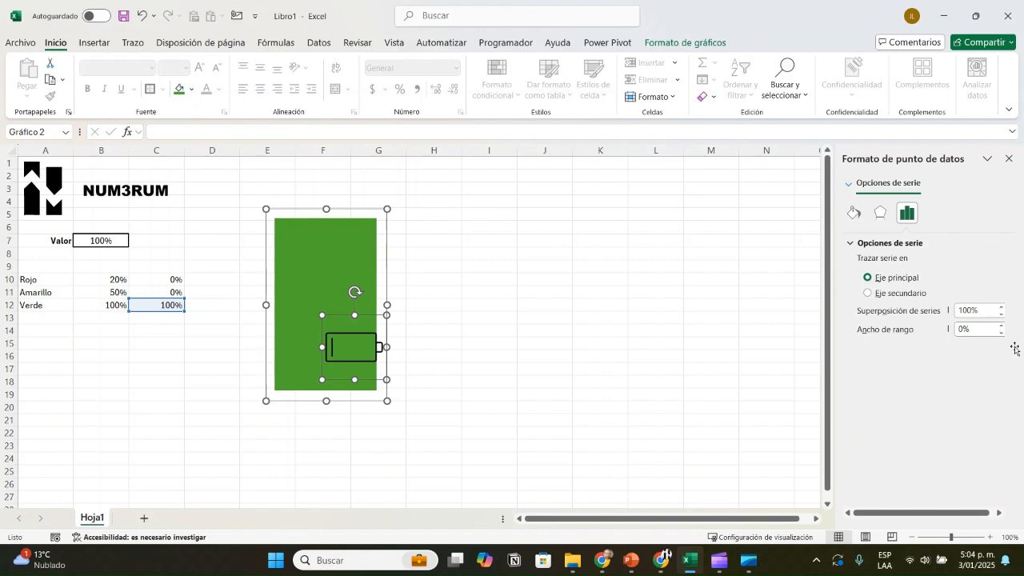
key("Delete")
left_click(436, 267)
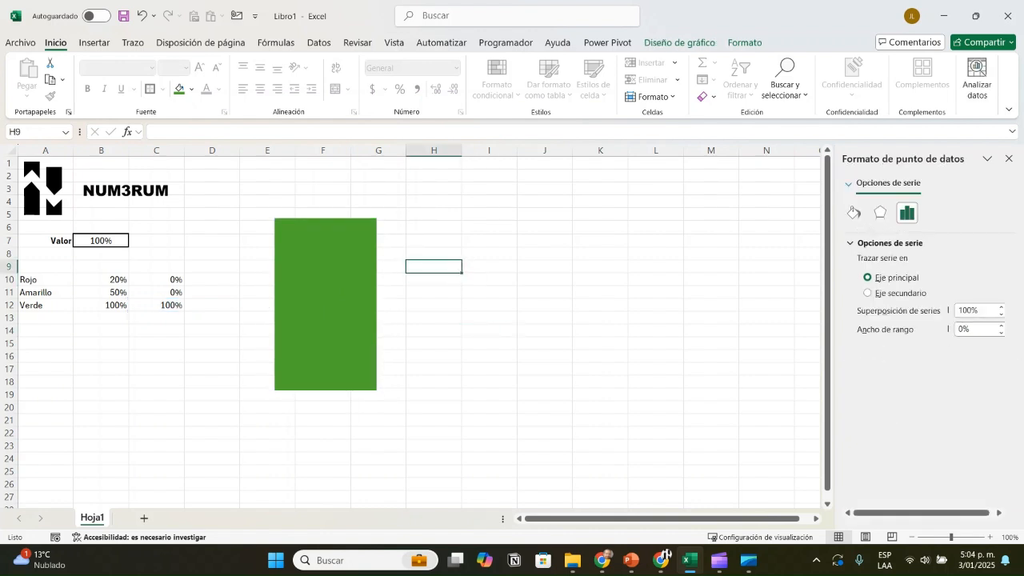
scroll(777, 52, "down", 1)
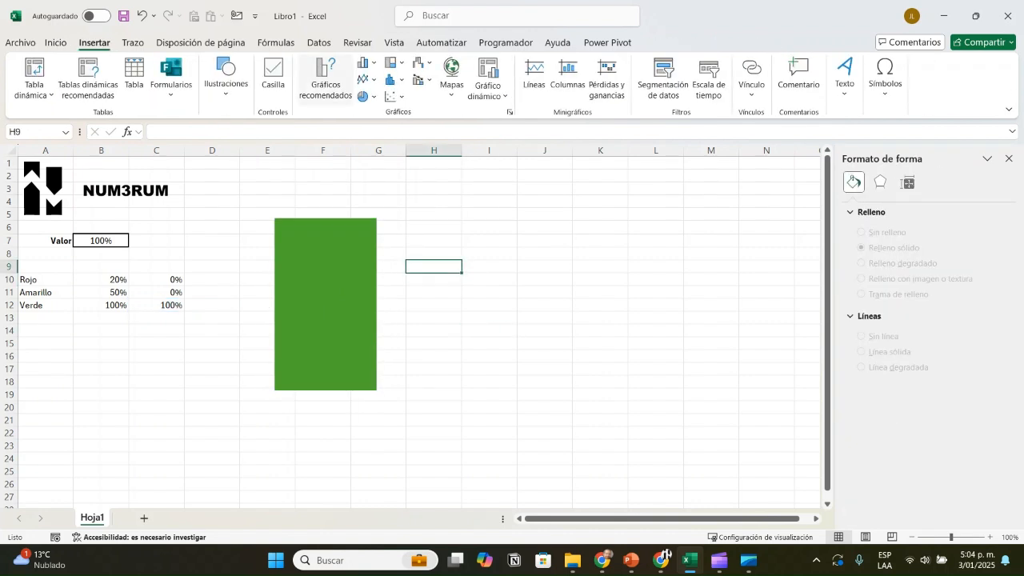
Step: Search the stock icons for "bateria" and insert the thin-outlined low-battery icon directly on the worksheet
left_click(226, 77)
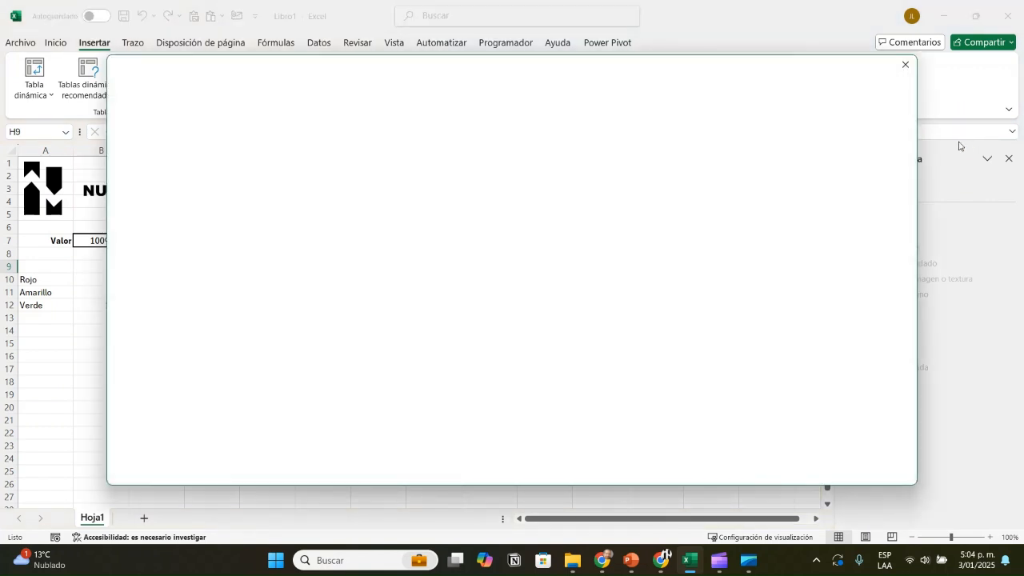
type("bateria")
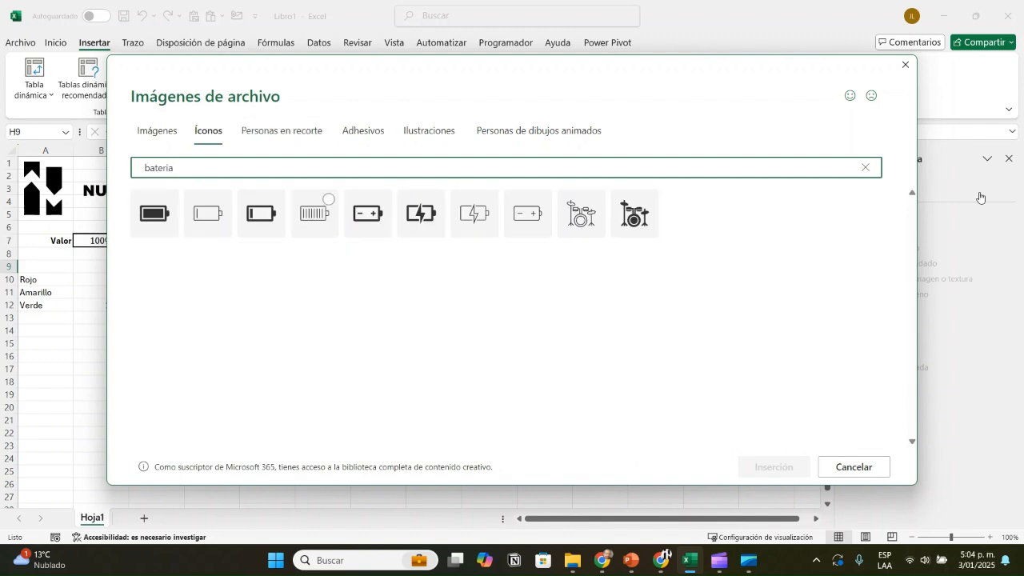
left_click(208, 214)
left_click(773, 467)
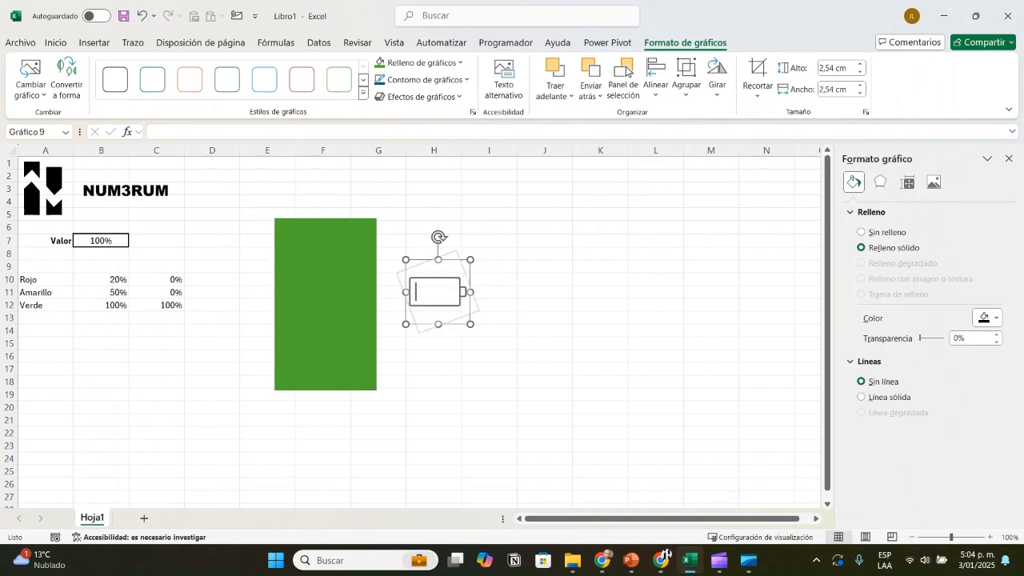
Step: Rotate the battery icon upright, then enlarge and position it over the green chart until its outline roughly matches the chart's size
left_click_drag(438, 236, 383, 291)
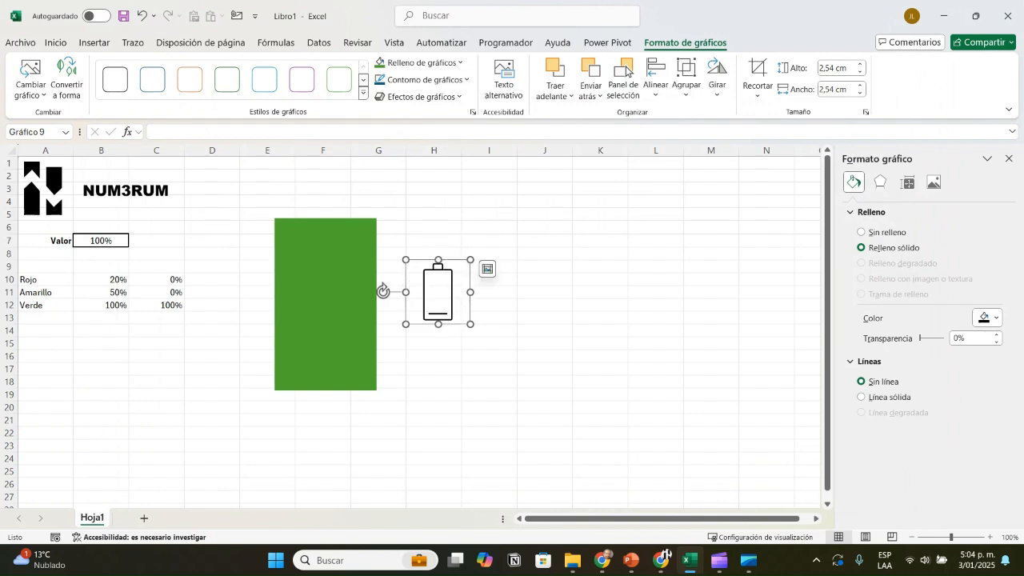
left_click_drag(470, 324, 589, 443)
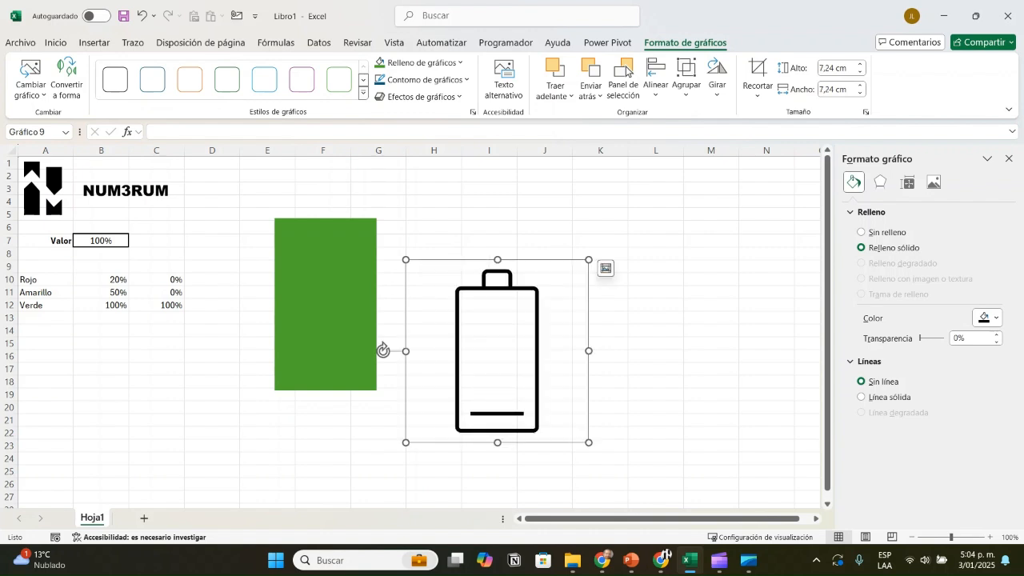
left_click_drag(497, 351, 313, 313)
left_click_drag(405, 221, 444, 181)
left_click(588, 294)
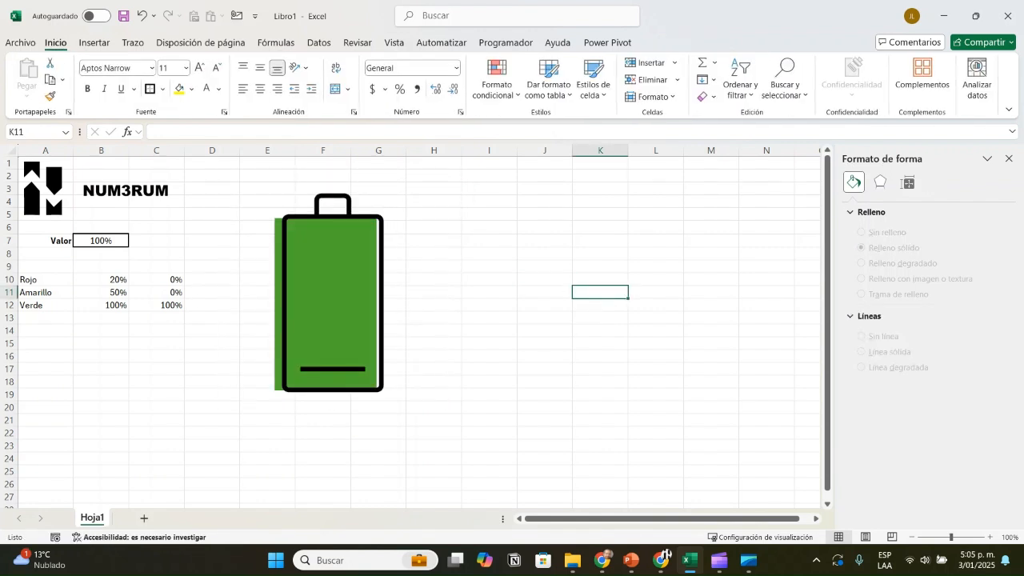
Step: Move the chart slightly so its green fill sits exactly inside the battery icon's outline
left_click(434, 266)
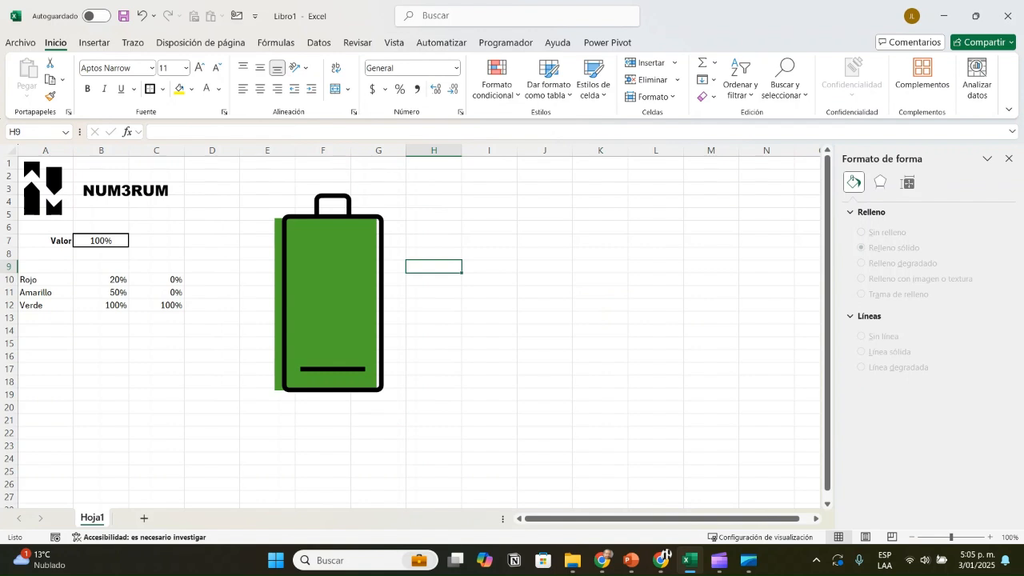
left_click(386, 276)
left_click_drag(386, 276, 394, 303)
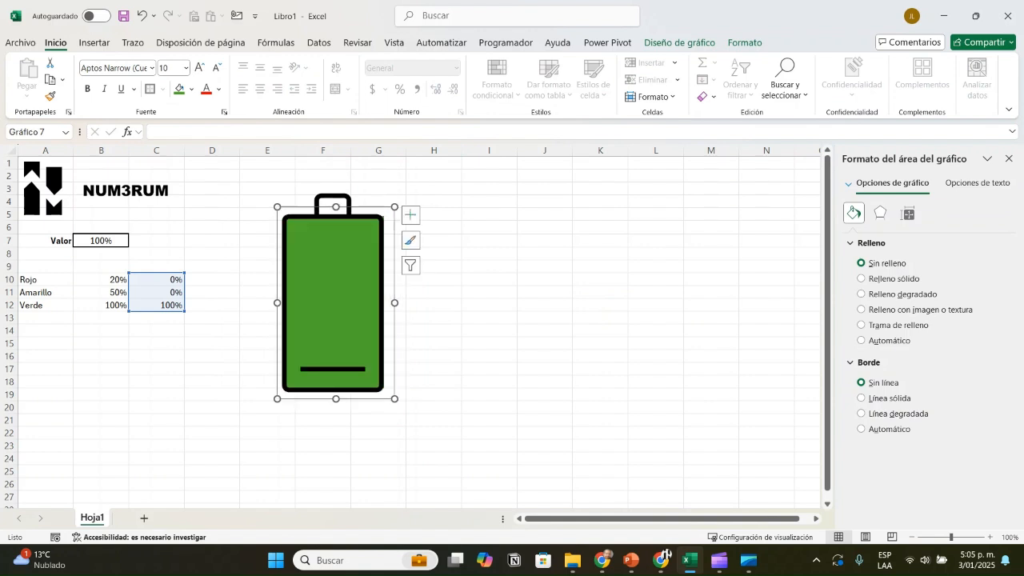
left_click(545, 330)
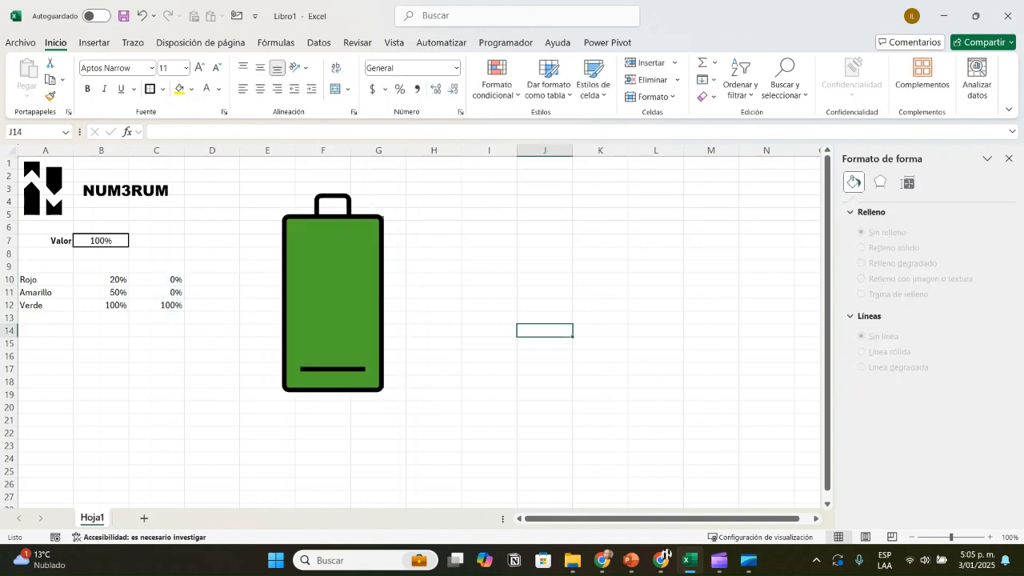
Step: Test the battery's fill level and colour by setting B7 to 50%, 49% and 8% in turn
left_click(101, 241)
type("50")
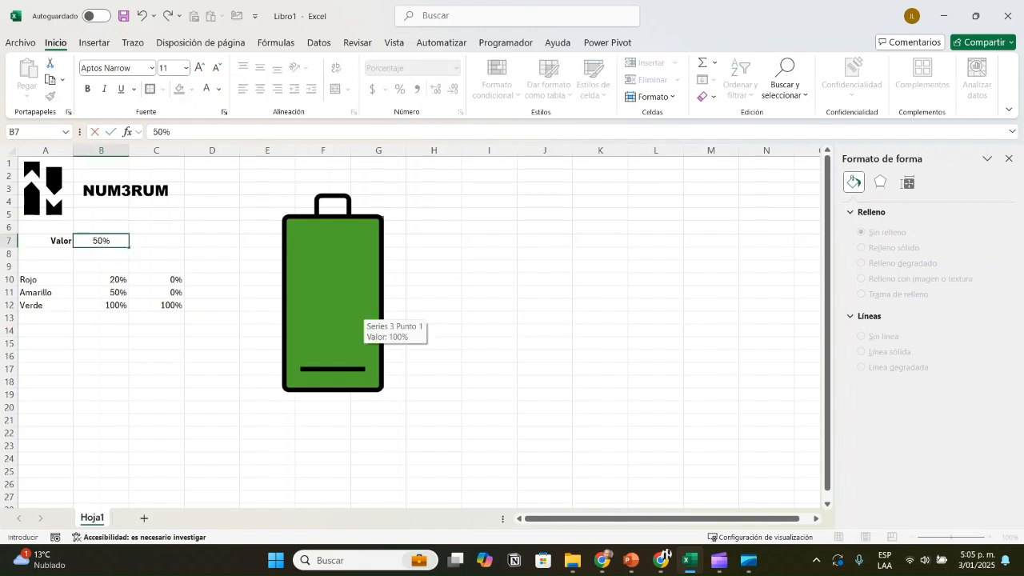
key("Return")
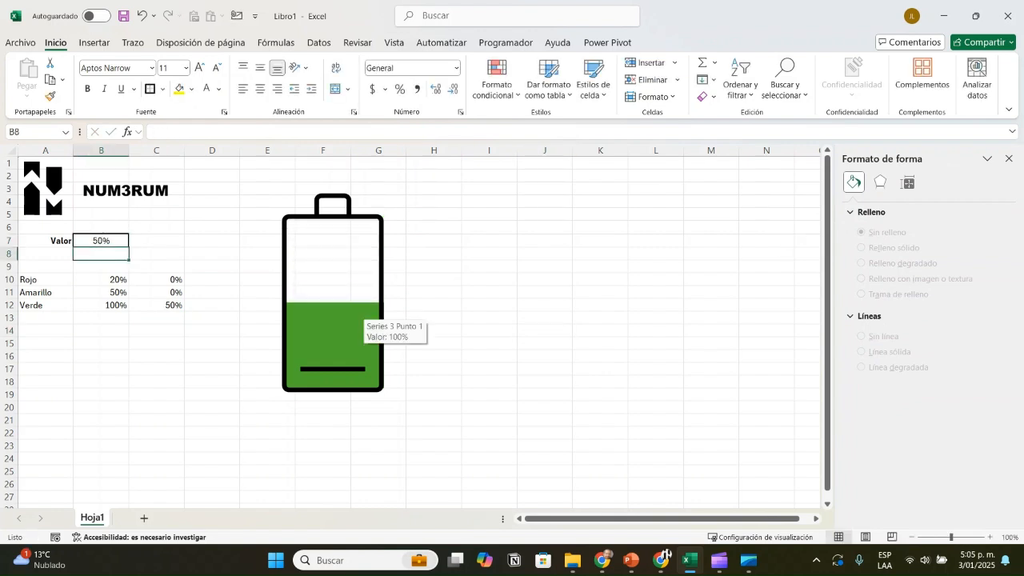
key("Up")
type("49")
key("Return")
key("Up")
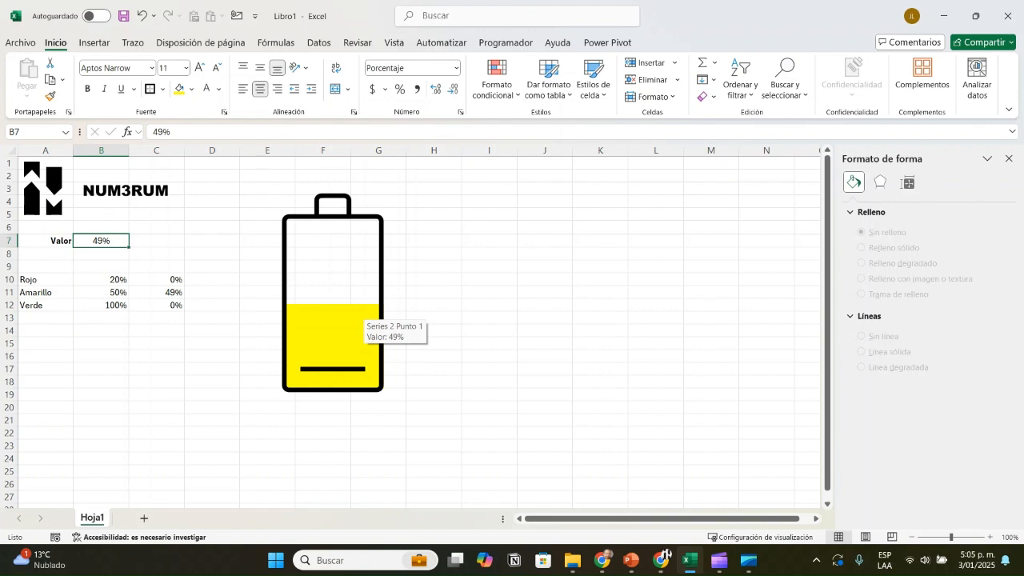
type("8")
key("Return")
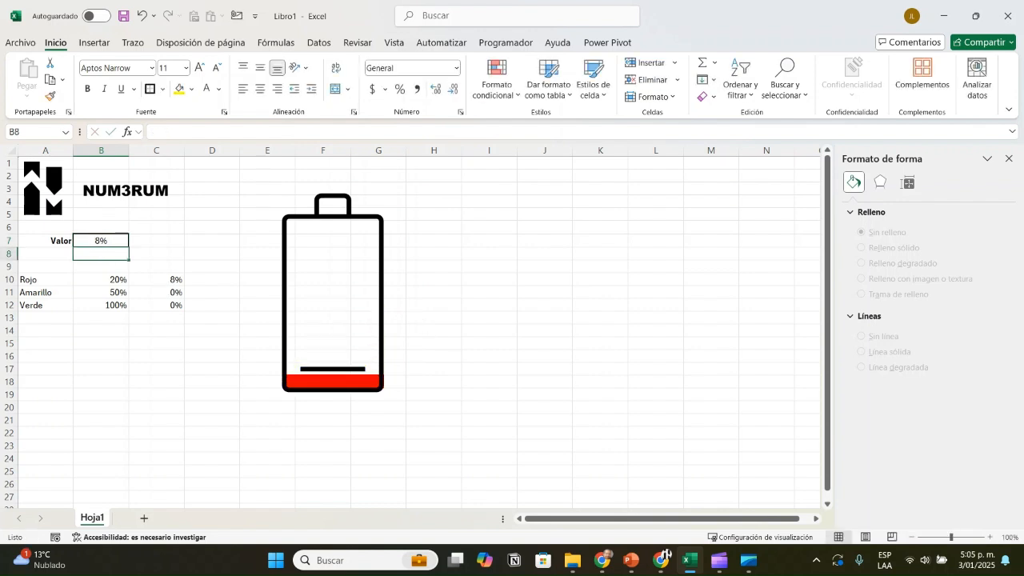
Step: Set the value in B7 to 60%
key("Up")
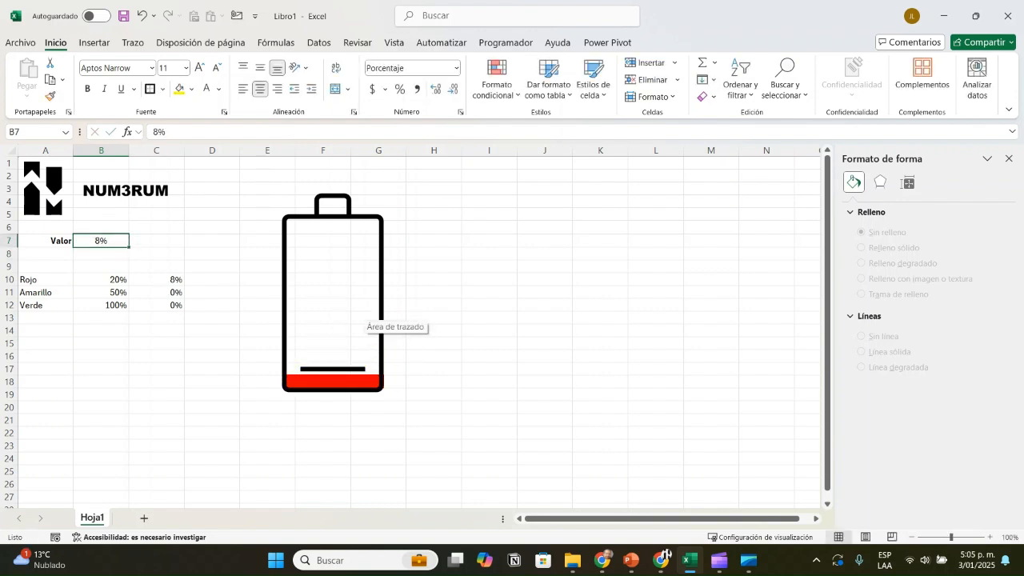
type("60")
key("Return")
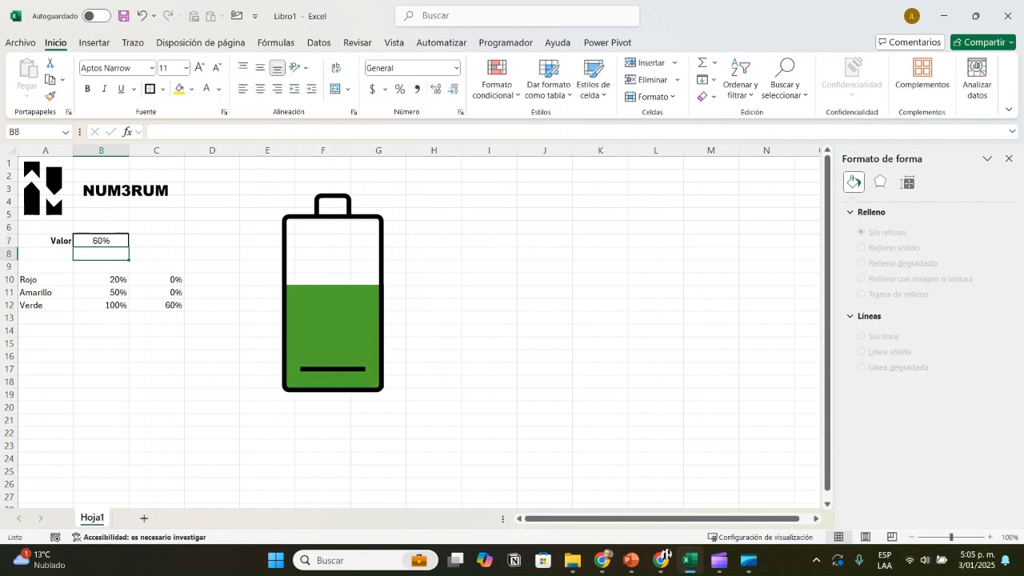
left_click(545, 305)
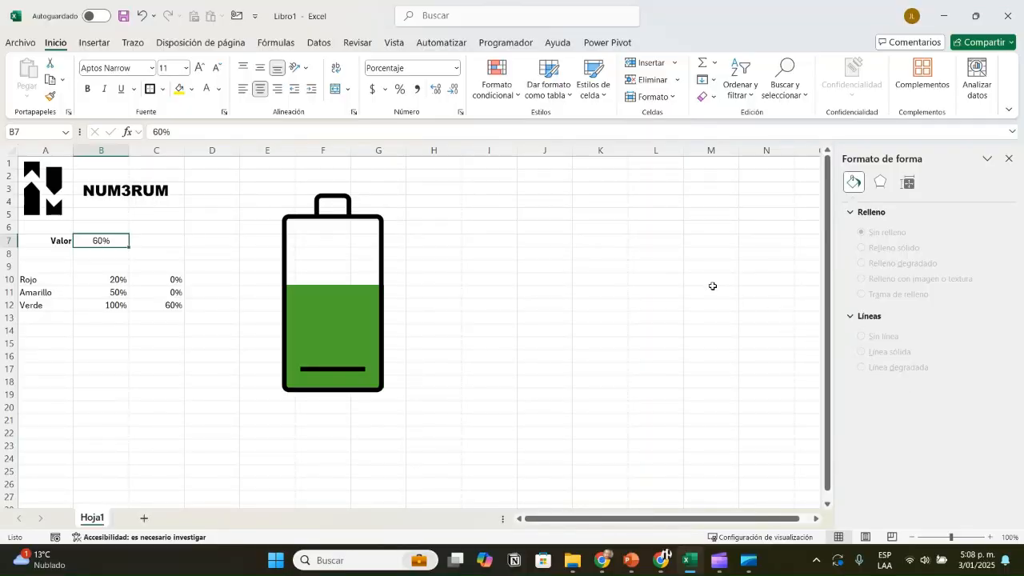
Step: Hide the helper table in A10:C12 by changing its font colour to white
mouse_move(30, 280)
left_mouse_down()
mouse_move(116, 281)
mouse_move(169, 294)
mouse_move(172, 307)
left_mouse_up()
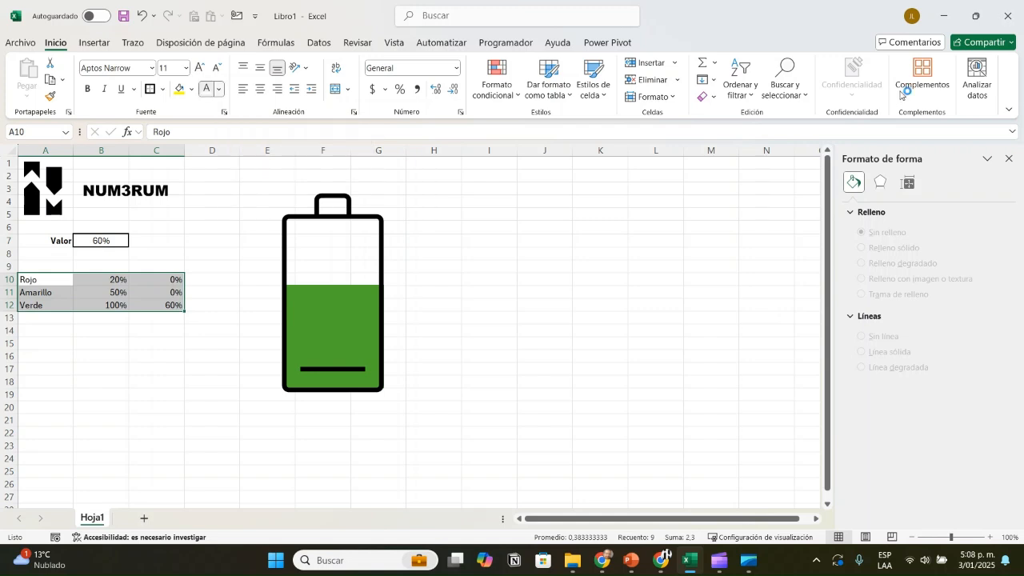
left_click(218, 89)
left_click(205, 171)
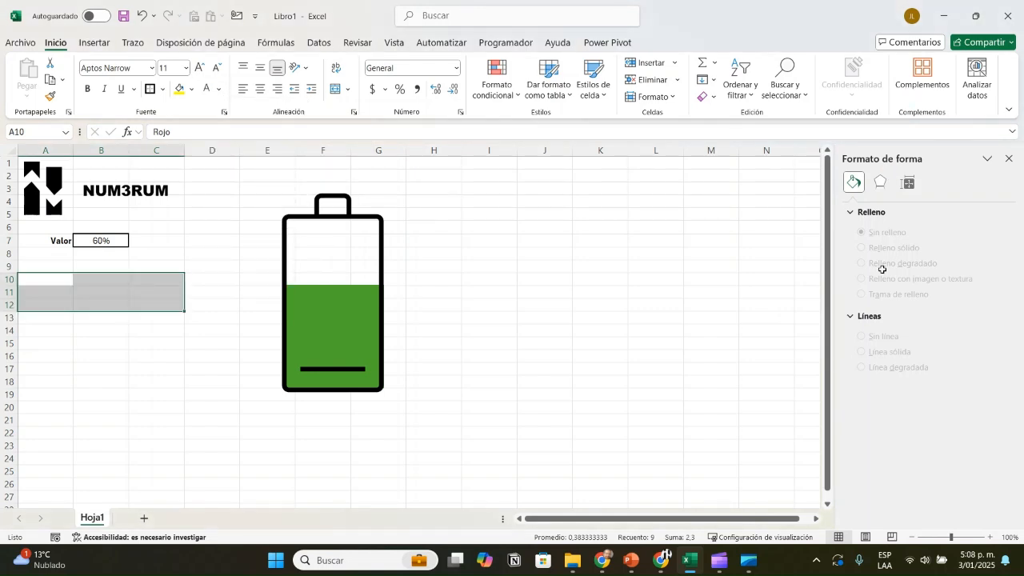
left_click(156, 368)
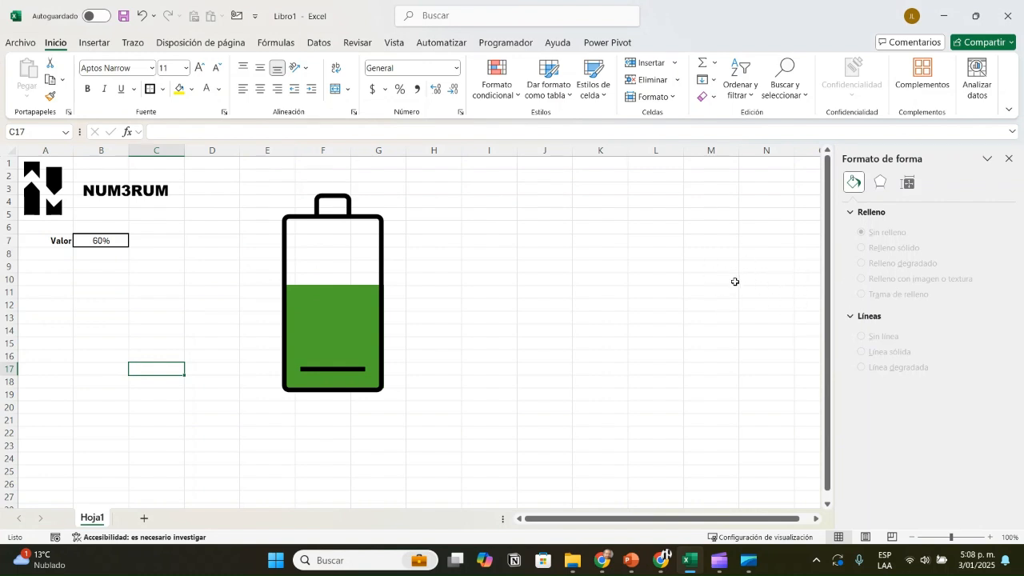
Step: Check that the helper labels in A10 to A12 still hold their contents
key("ctrl+Left")
key("ctrl+Up")
key("Down")
key("Down")
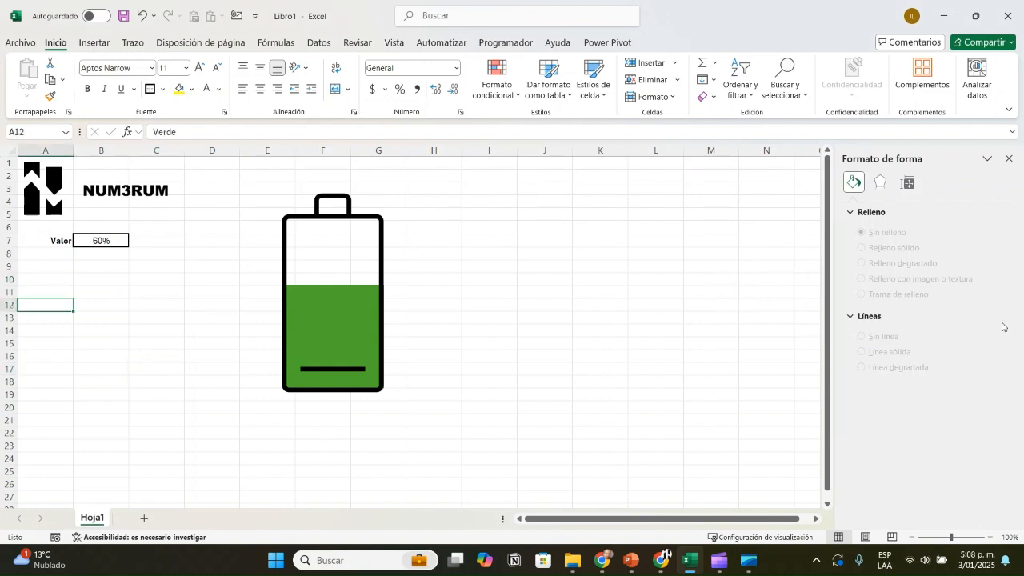
left_click(488, 331)
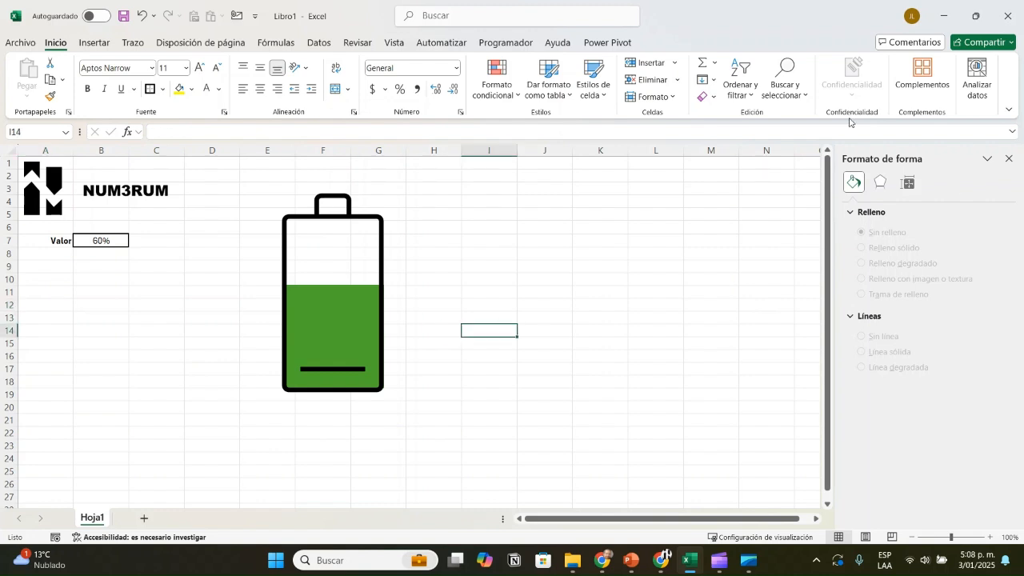
Step: Insert a small text box beside the battery over columns H and I, rows 8 to 10, and link it to =$B$7
key("alt+b")
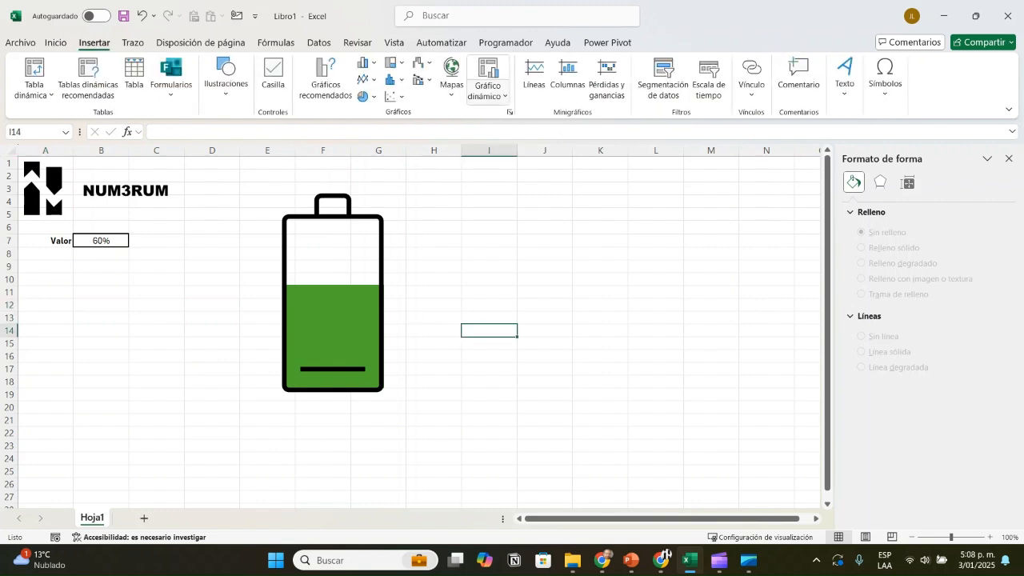
left_click(844, 80)
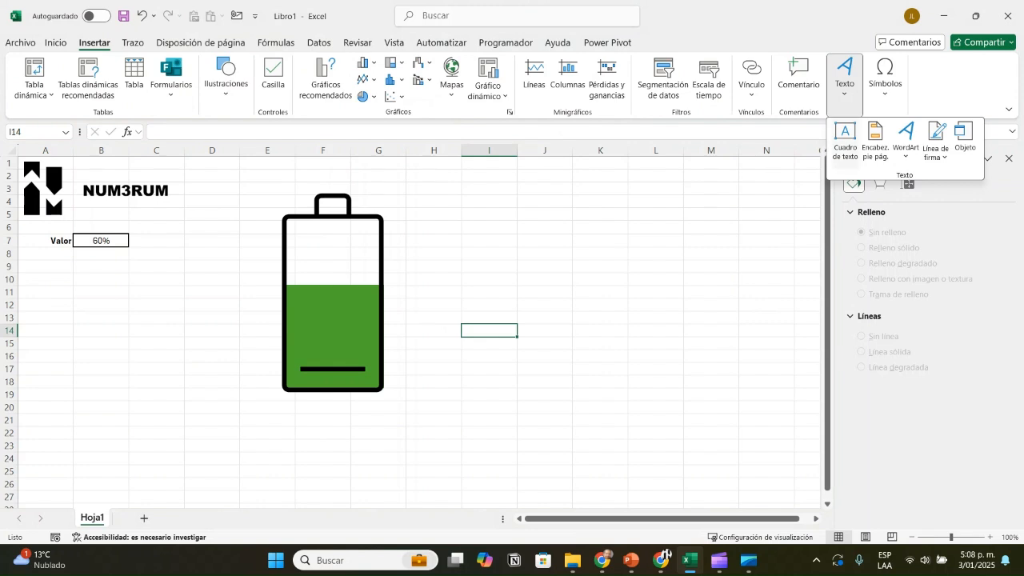
left_click(844, 140)
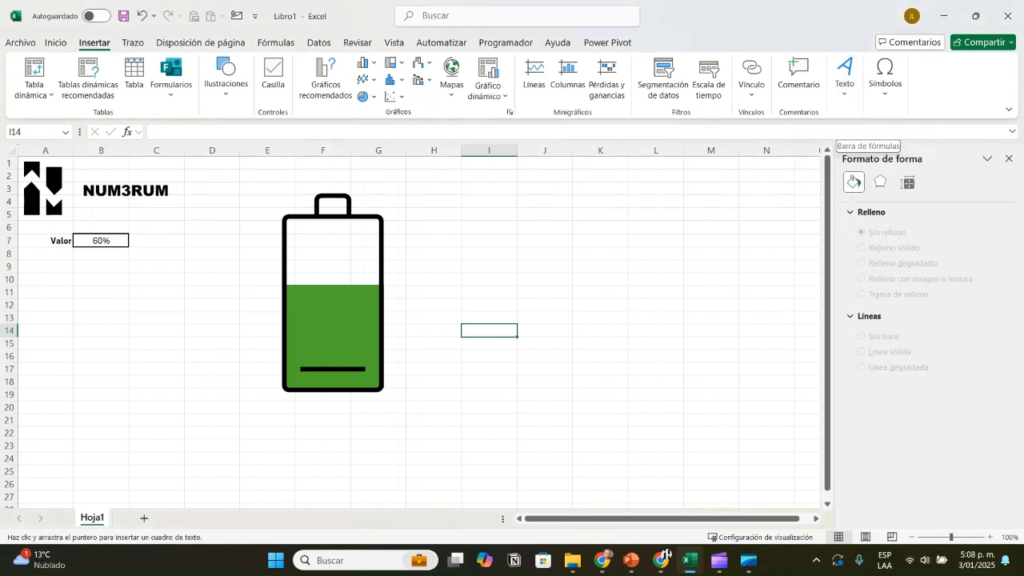
left_click_drag(445, 246, 507, 277)
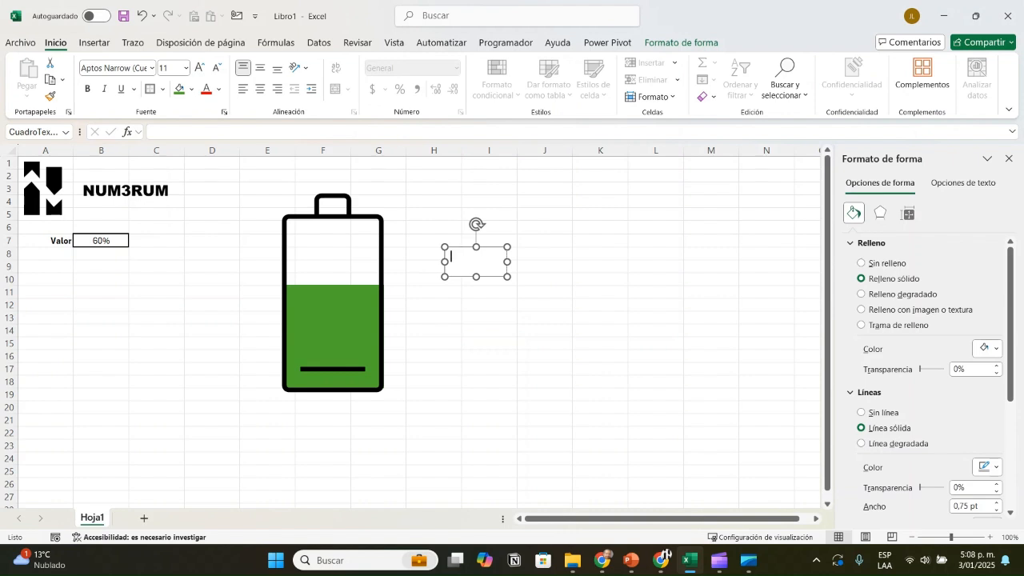
left_click(409, 132)
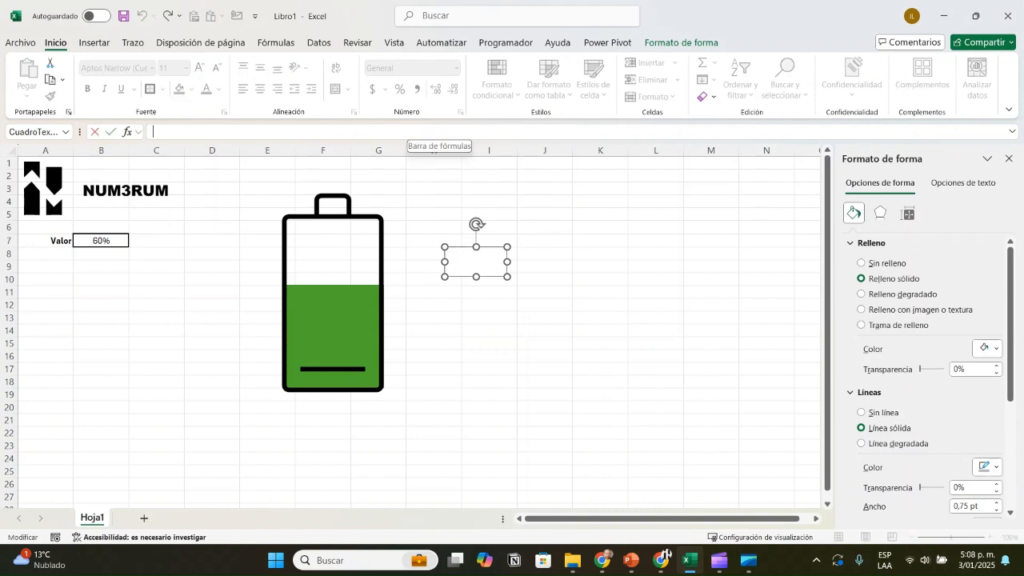
type("=")
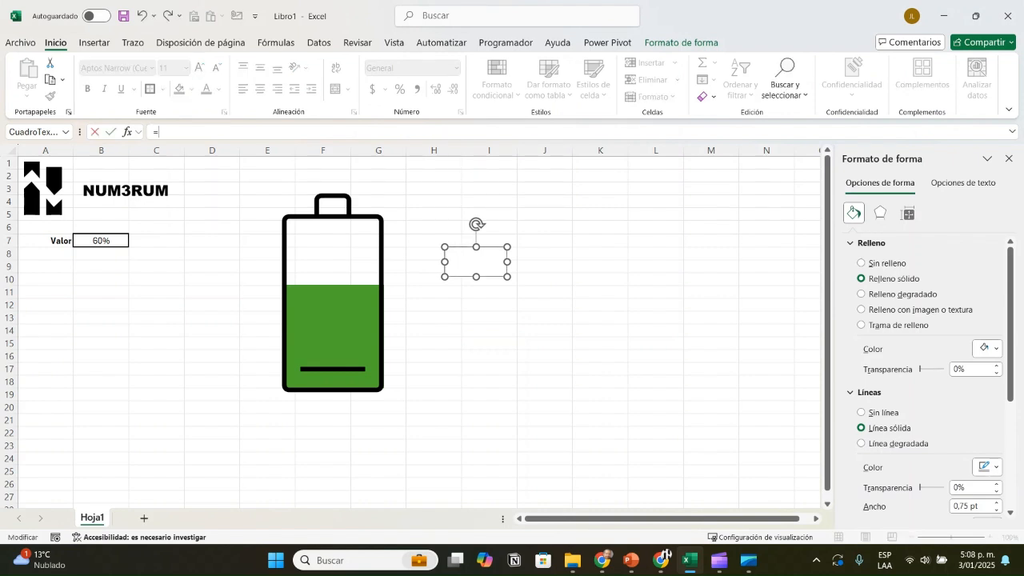
left_click(101, 241)
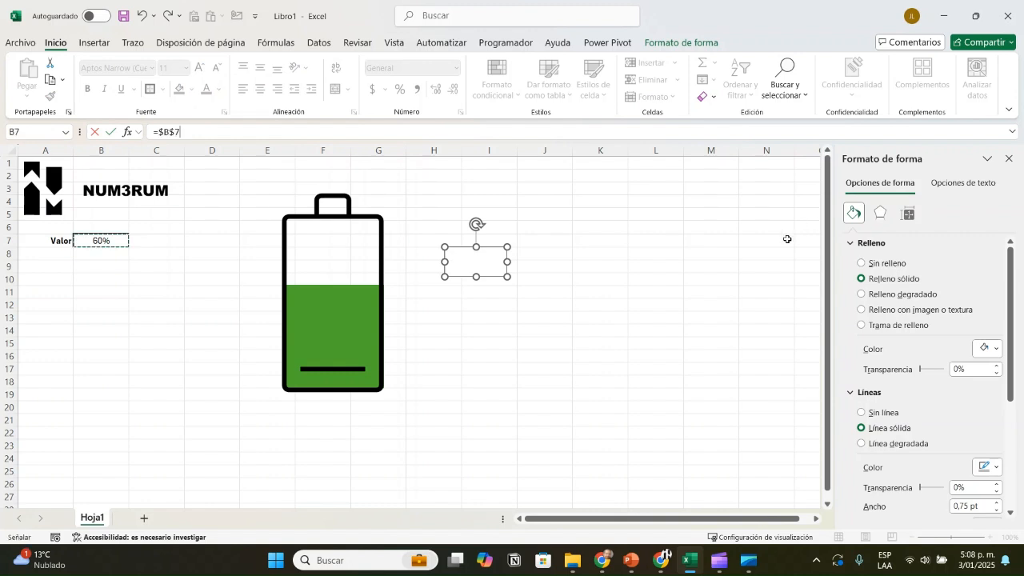
key("Return")
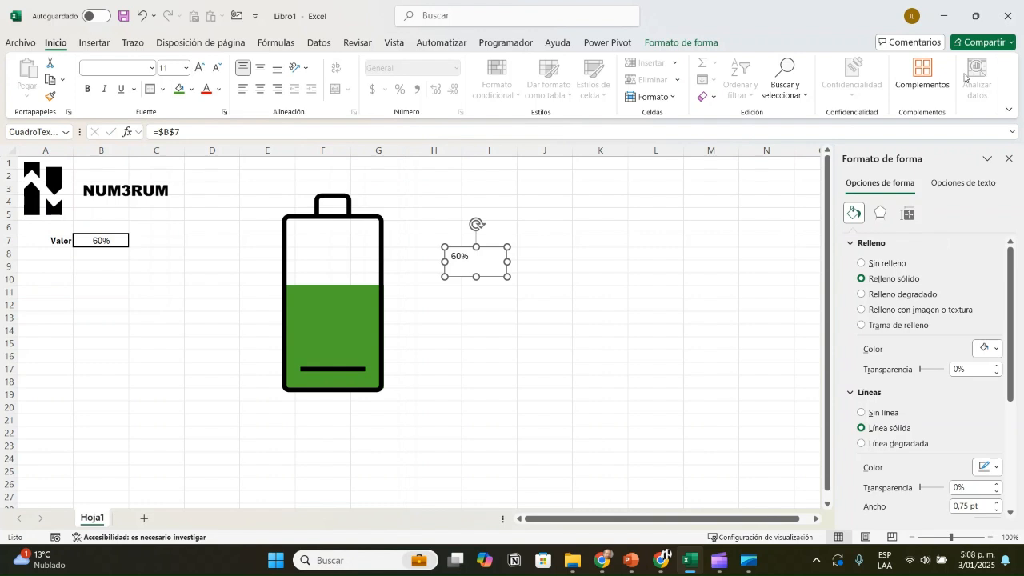
Step: Centre the linked text box's text vertically and horizontally, and set its font to Arial Black
left_click(260, 68)
left_click(260, 89)
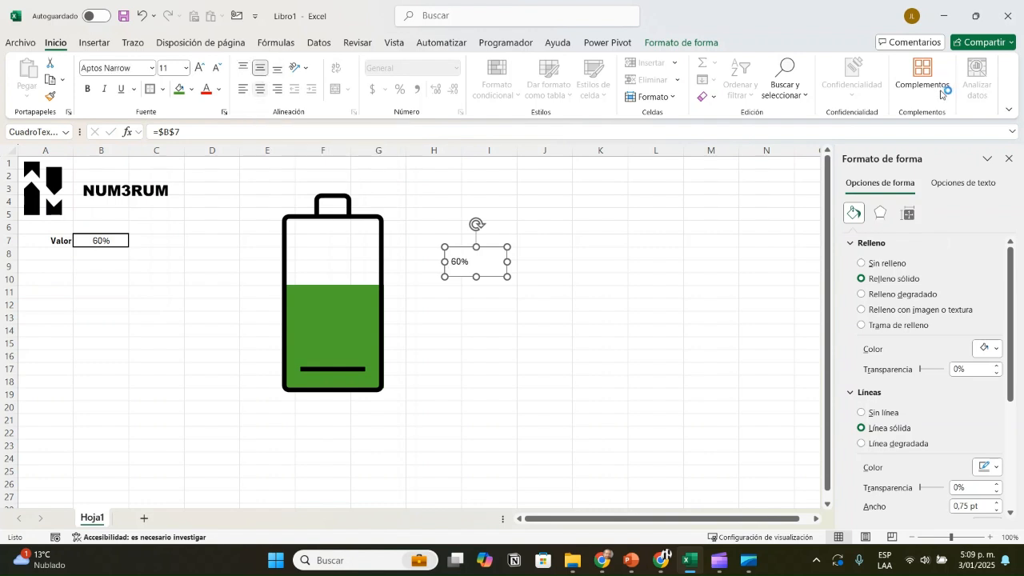
left_click(260, 88)
left_click(152, 68)
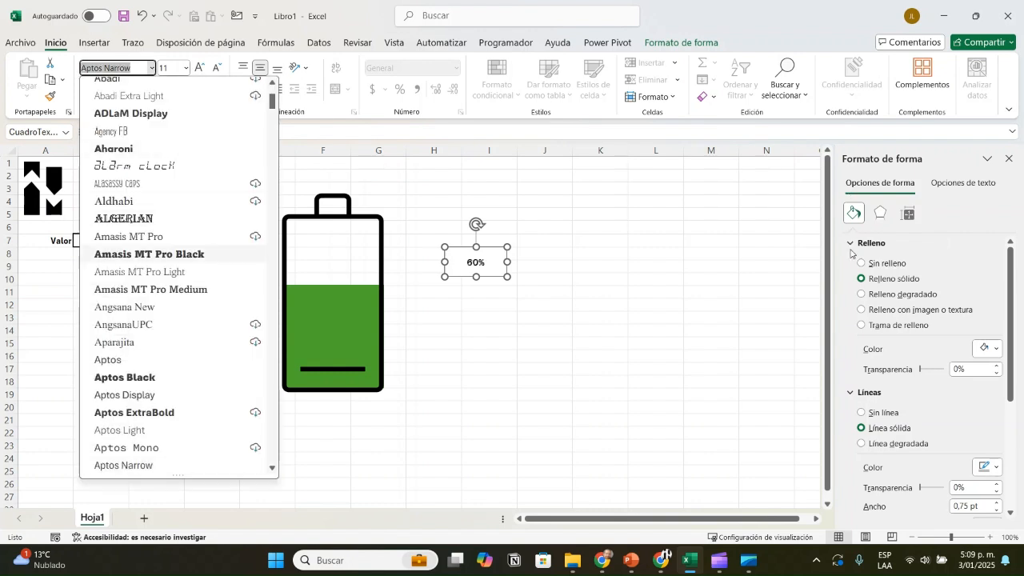
scroll(859, 236, "down", 7)
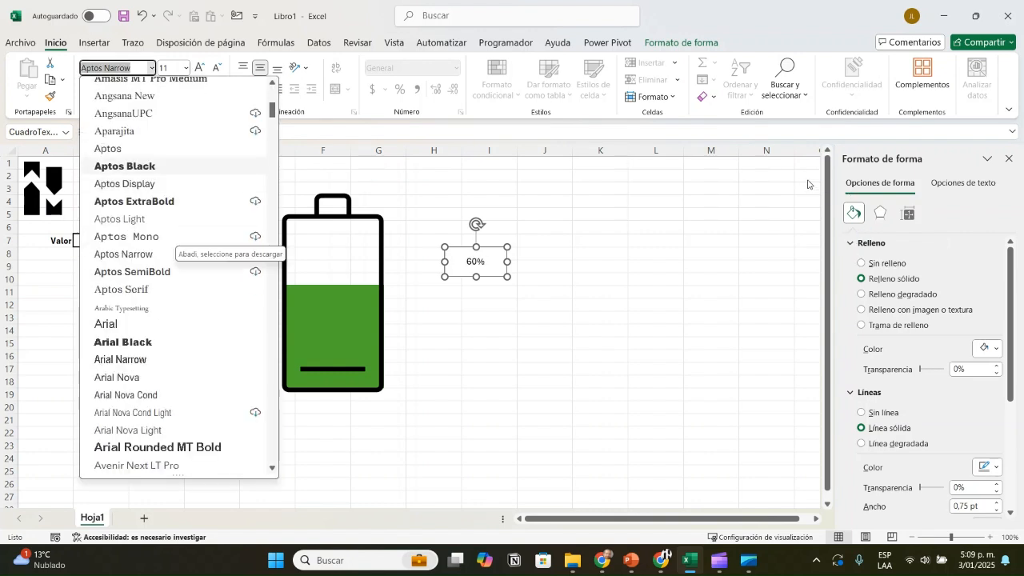
key("Down")
key("Return")
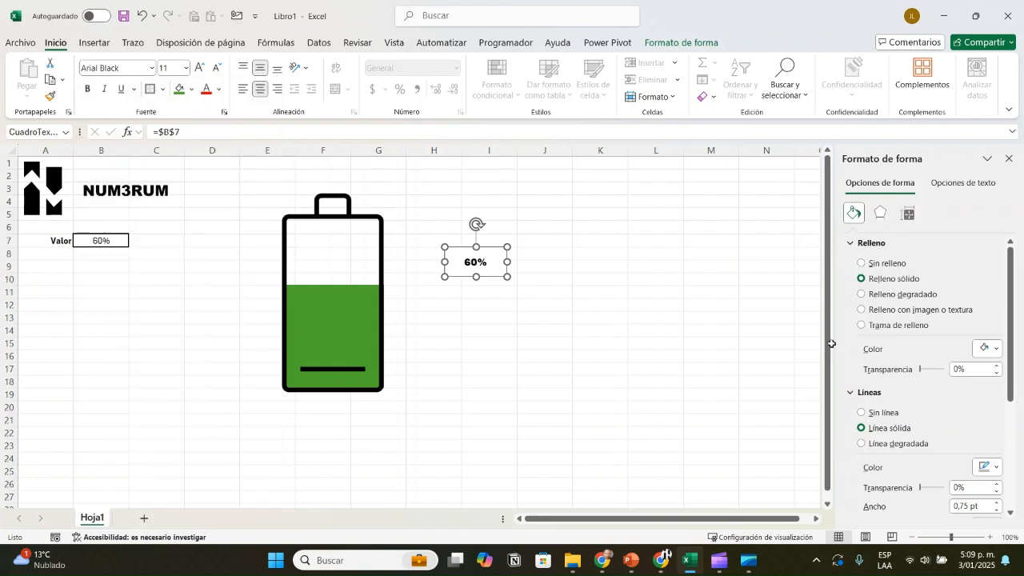
Step: Enlarge the text box's percentage text to font size 18
key("ctrl+shift+period")
key("ctrl+shift+period")
key("ctrl+shift+period")
key("ctrl+shift+period")
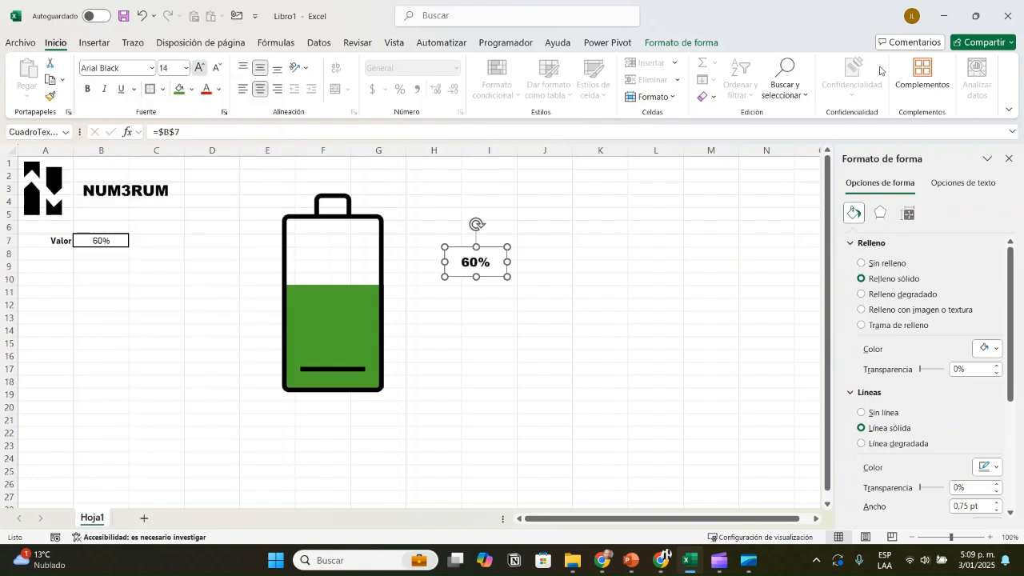
key("ctrl+shift+period")
key("ctrl+shift+comma")
key("ctrl+shift+comma")
key("ctrl+shift+comma")
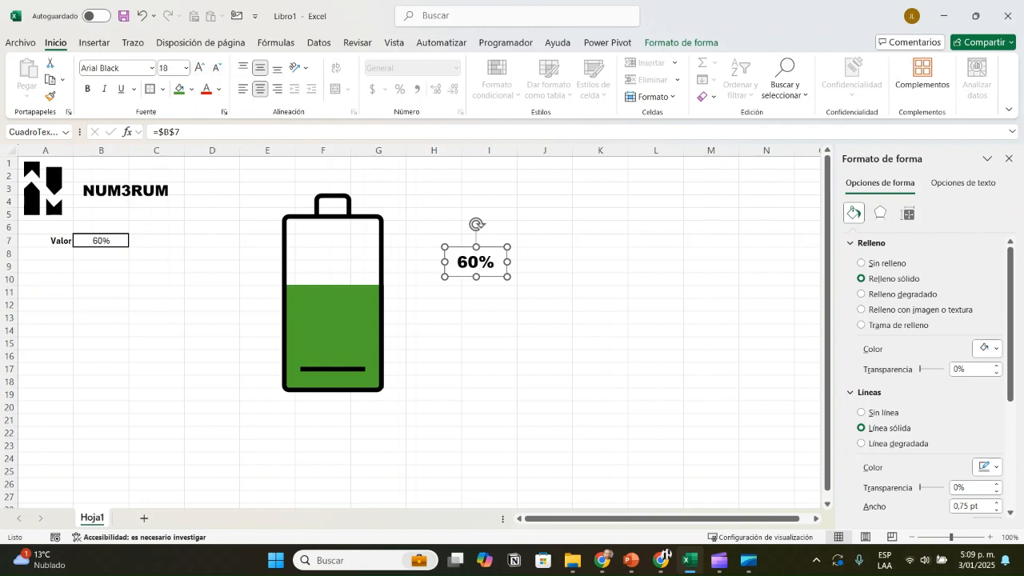
Step: Move the linked percentage text box onto the middle of the battery and remove its fill and outline
left_click_drag(475, 261, 333, 292)
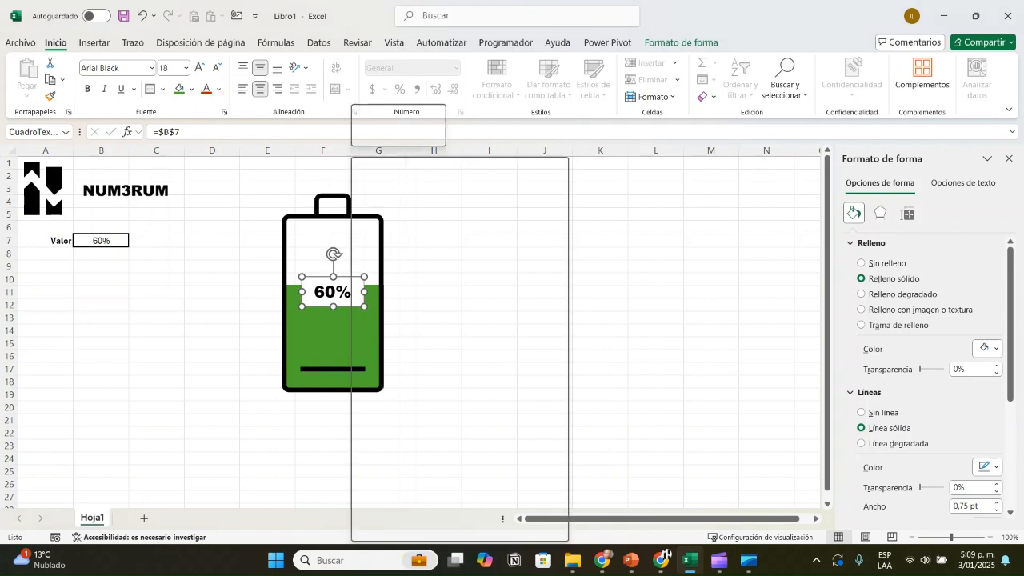
right_click(352, 291)
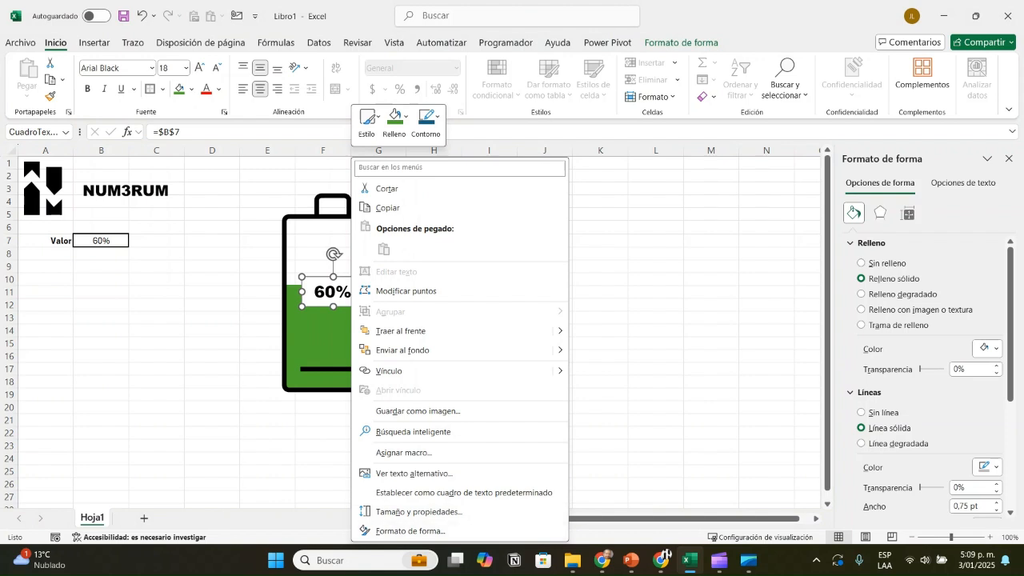
left_click(862, 263)
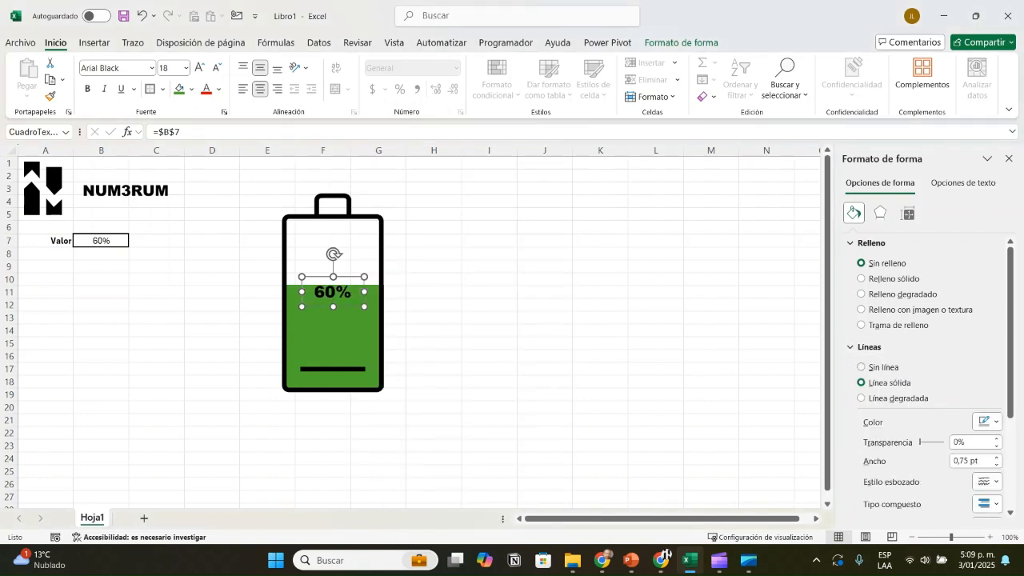
left_click(862, 367)
left_click(600, 368)
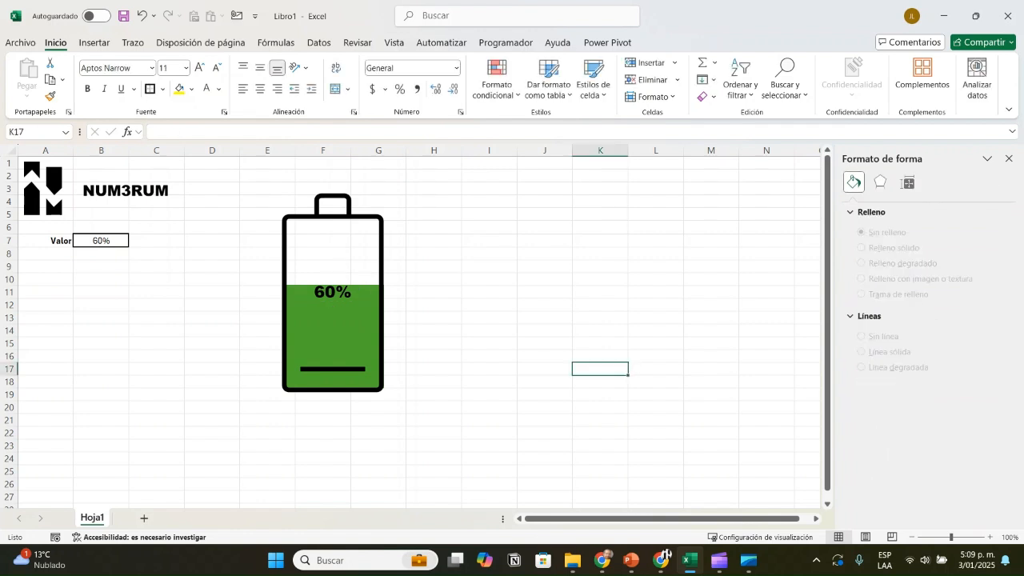
Step: Widen the percentage text box to nearly the battery's inner width and enlarge its text to font size 28
left_click(333, 292)
left_click_drag(363, 291, 380, 291)
left_click_drag(301, 292, 286, 292)
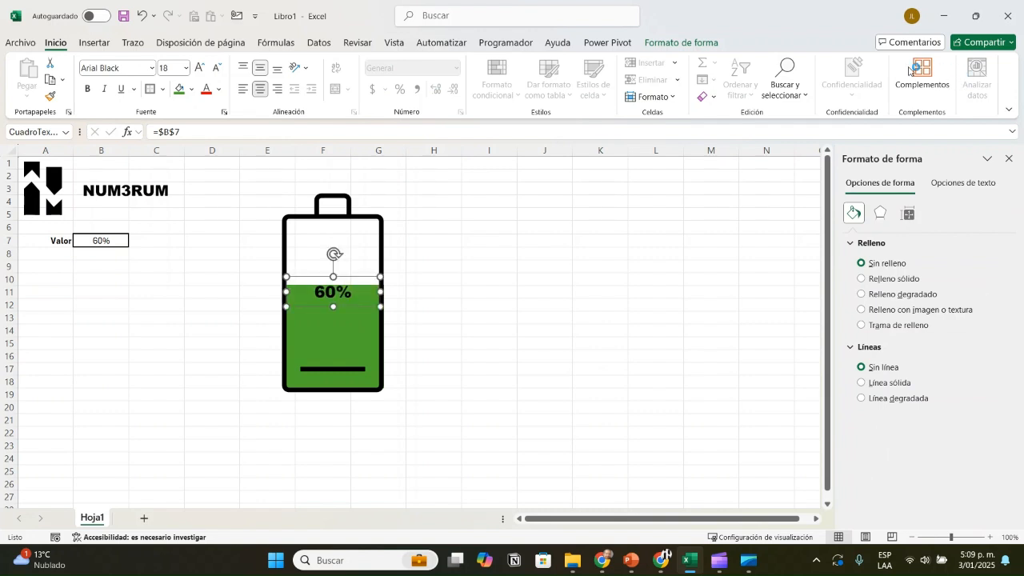
left_click(200, 68)
left_click(200, 68)
left_click(200, 68)
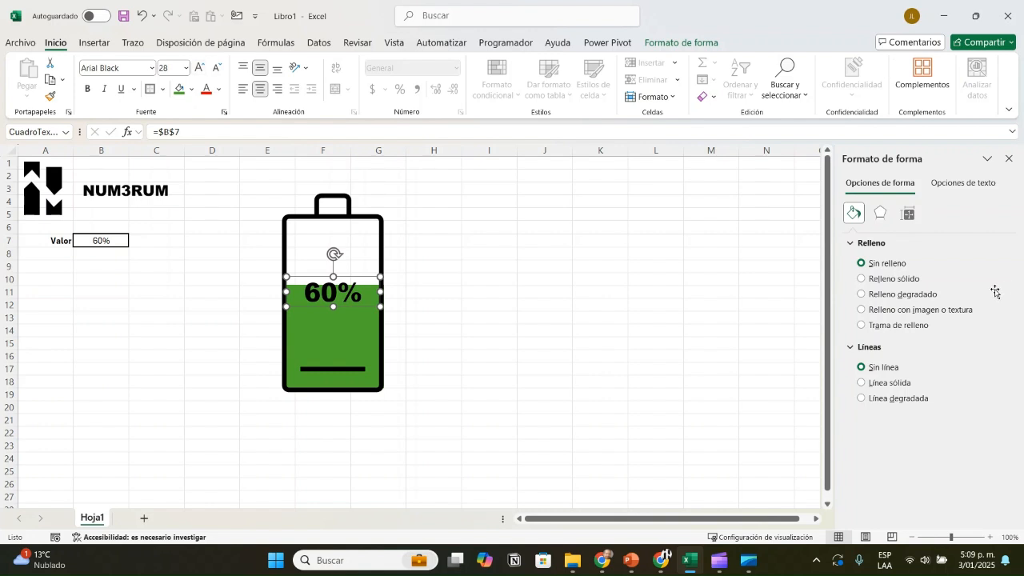
left_click_drag(286, 291, 295, 292)
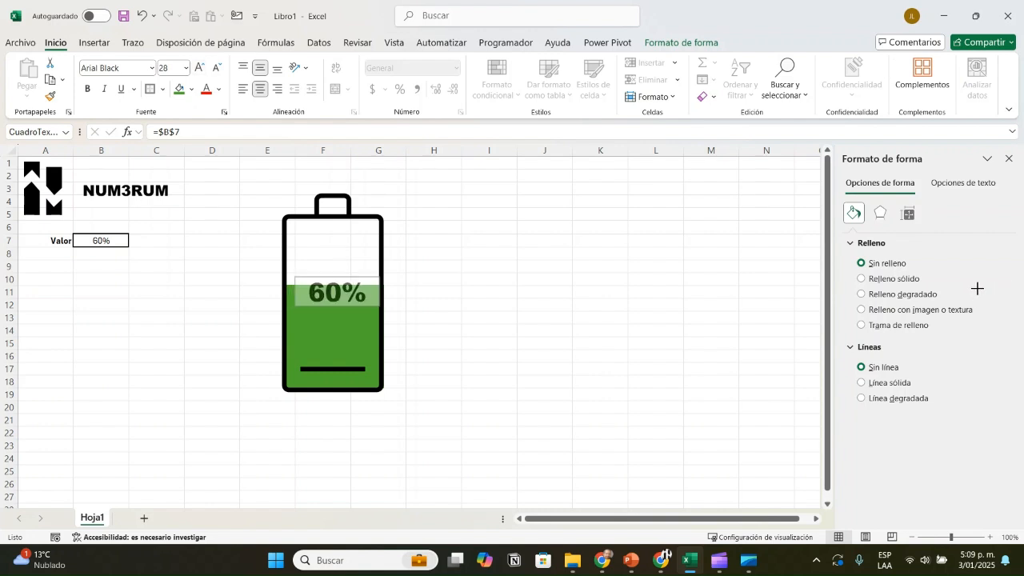
left_click(488, 303)
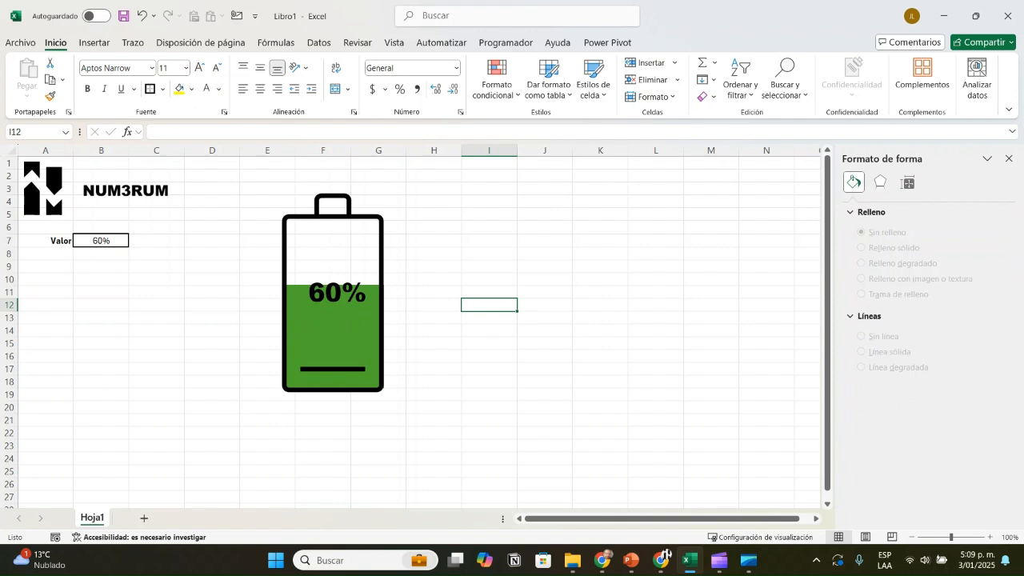
Step: Test the battery and its label with 40% and 10% in B7, and check the label's cell link
left_click(101, 241)
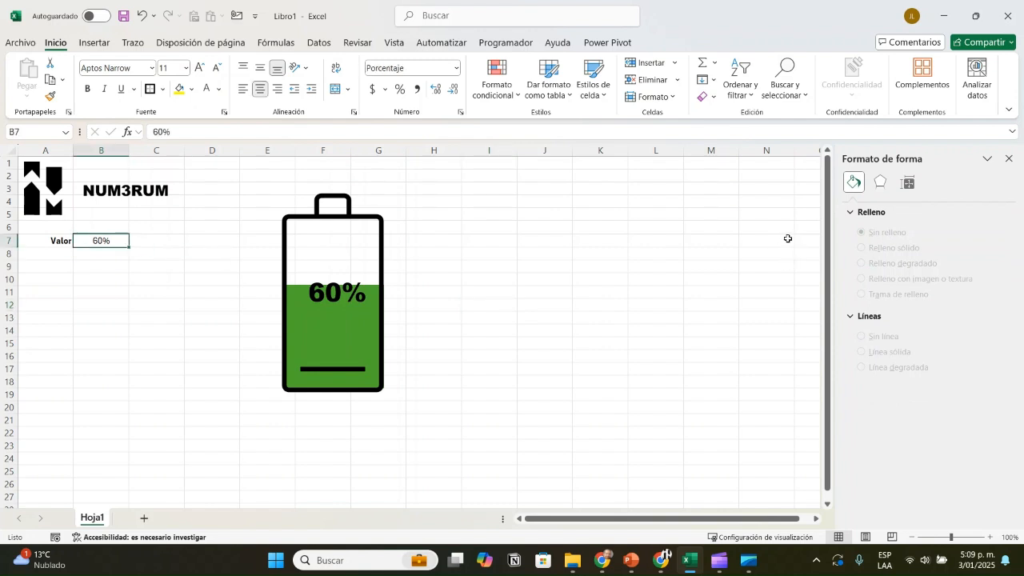
type("40")
key("Return")
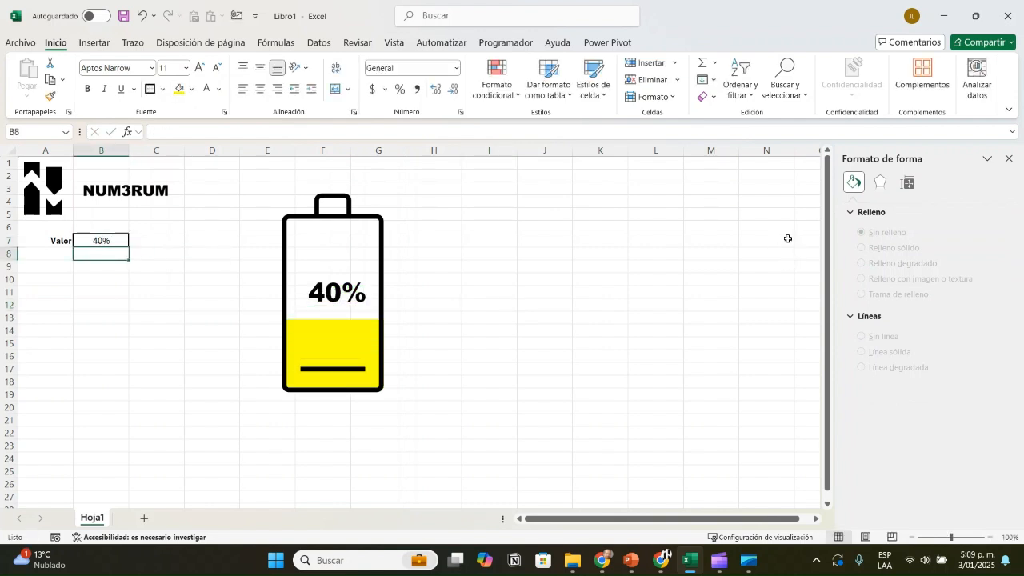
key("Up")
type("10")
key("Return")
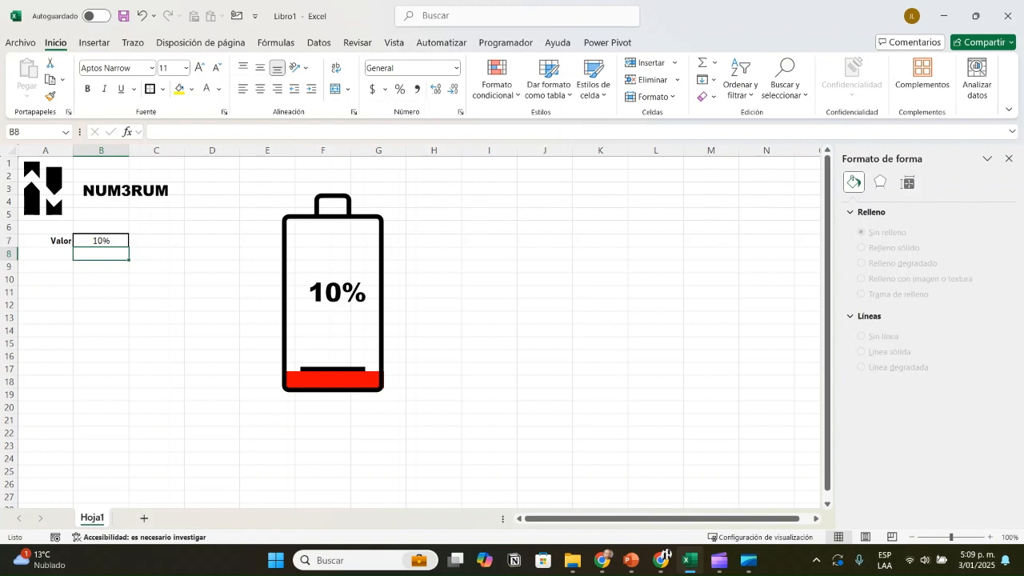
left_click(336, 292)
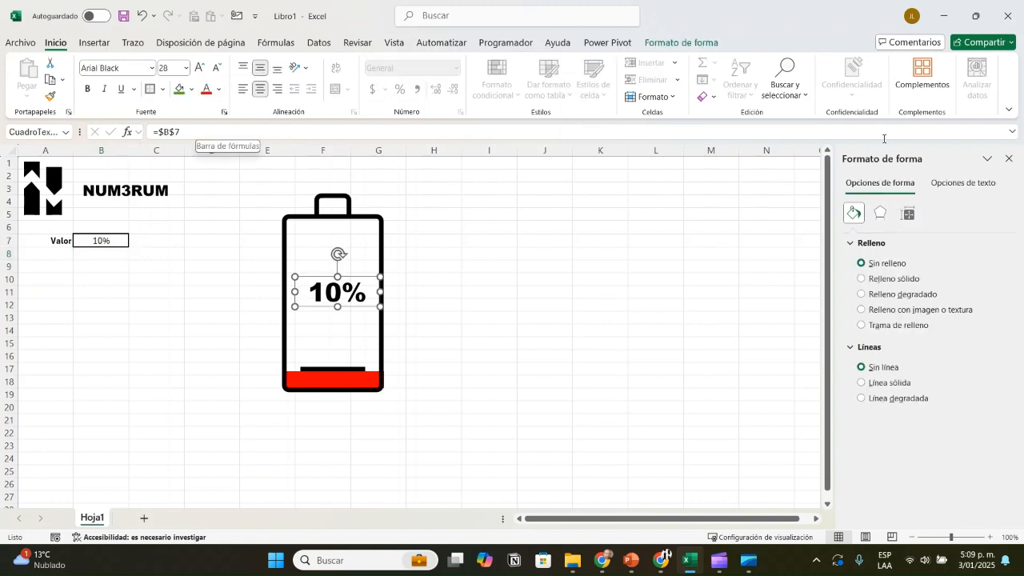
left_click(489, 330)
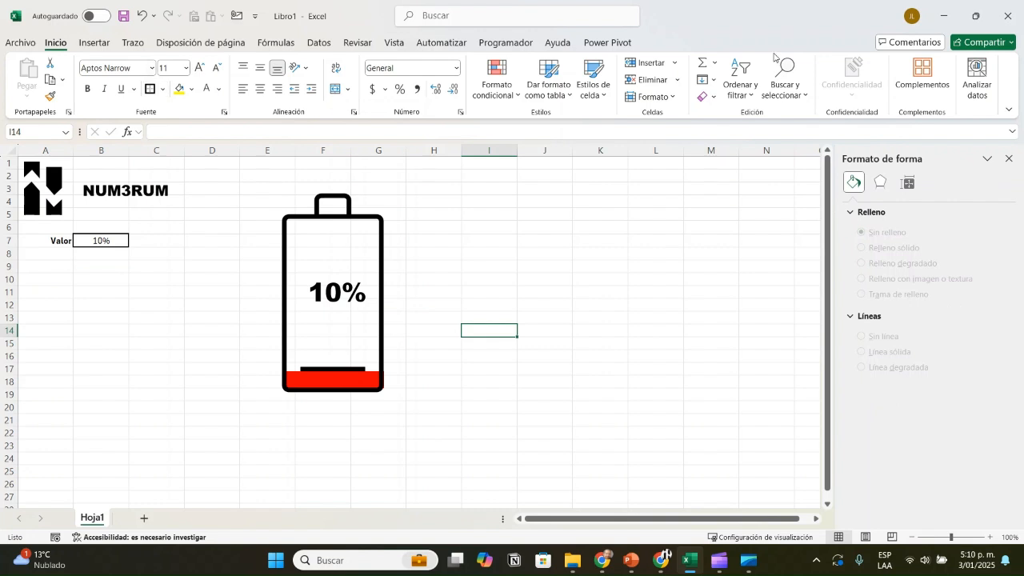
Step: Hide the worksheet's gridlines around the battery
scroll(775, 48, "down", 1)
scroll(775, 49, "down", 6)
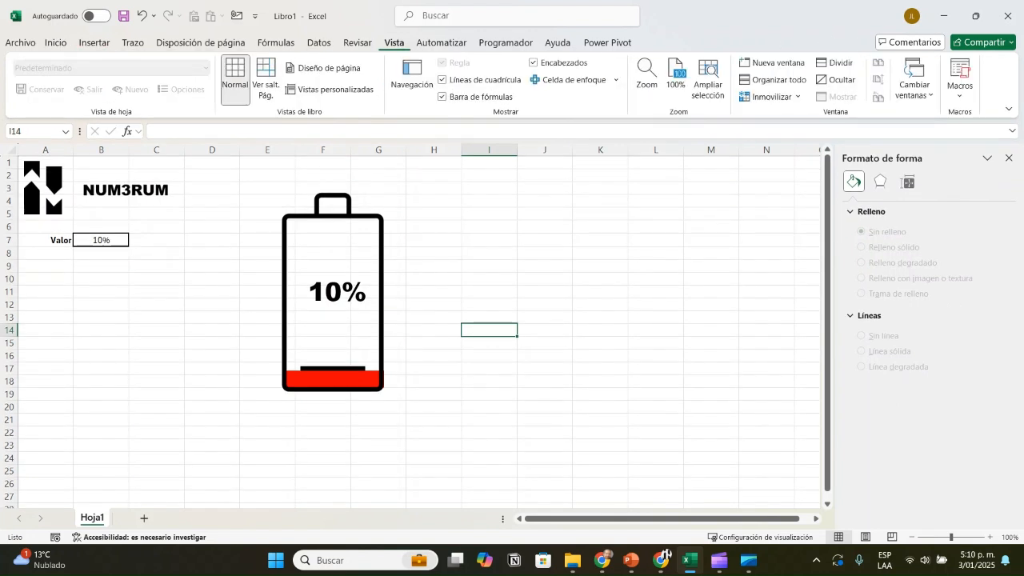
left_click(442, 80)
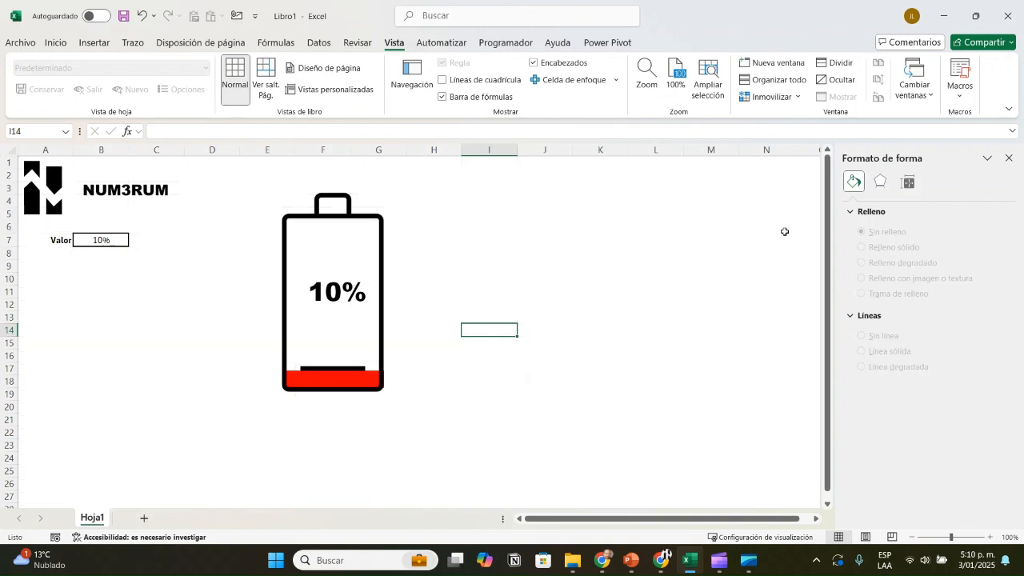
Step: Set the battery value in B7 to 80% and close the shape formatting pane
key("ctrl+Left")
key("ctrl+Up")
key("Right")
type("80")
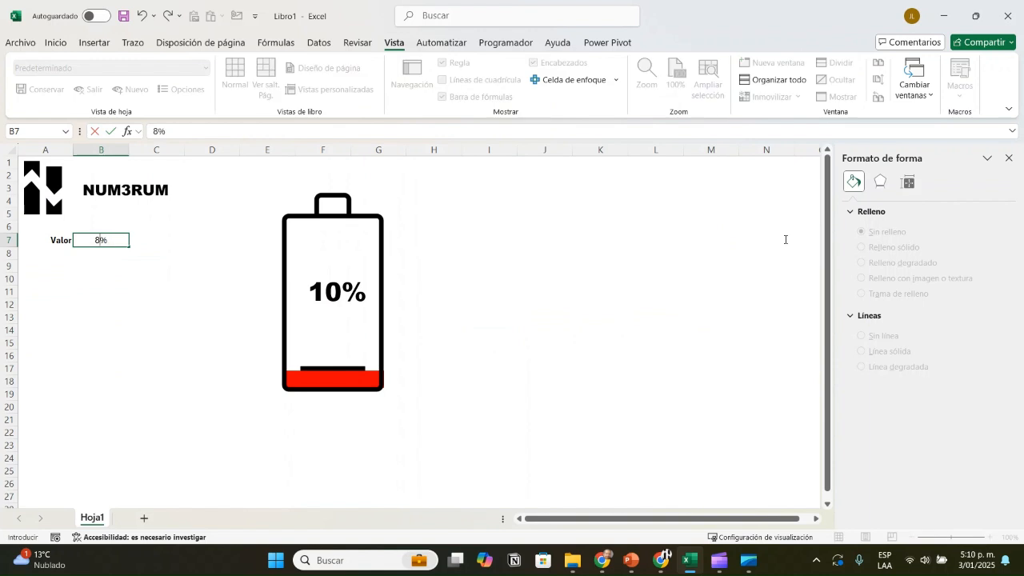
key("Return")
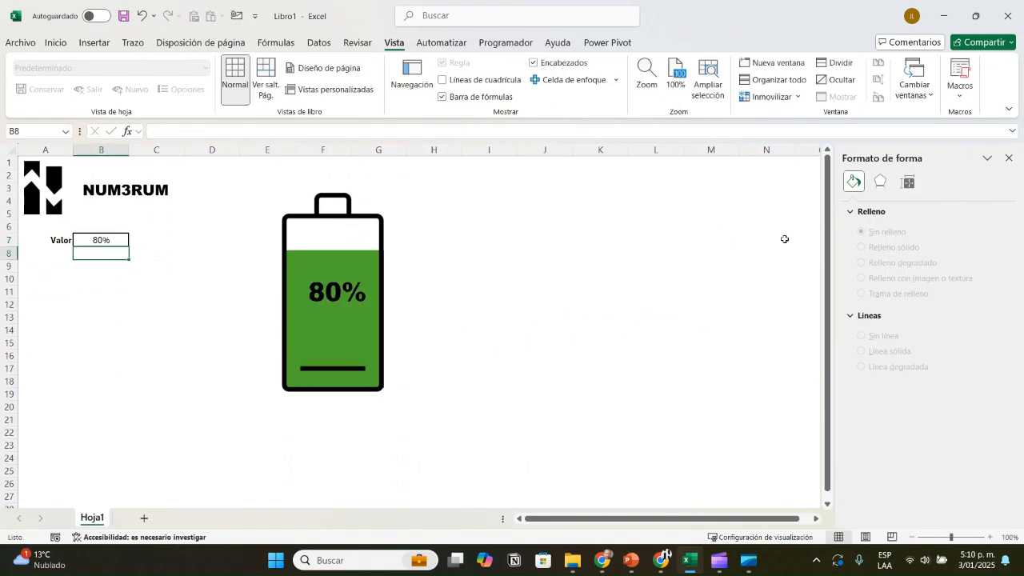
key("Up")
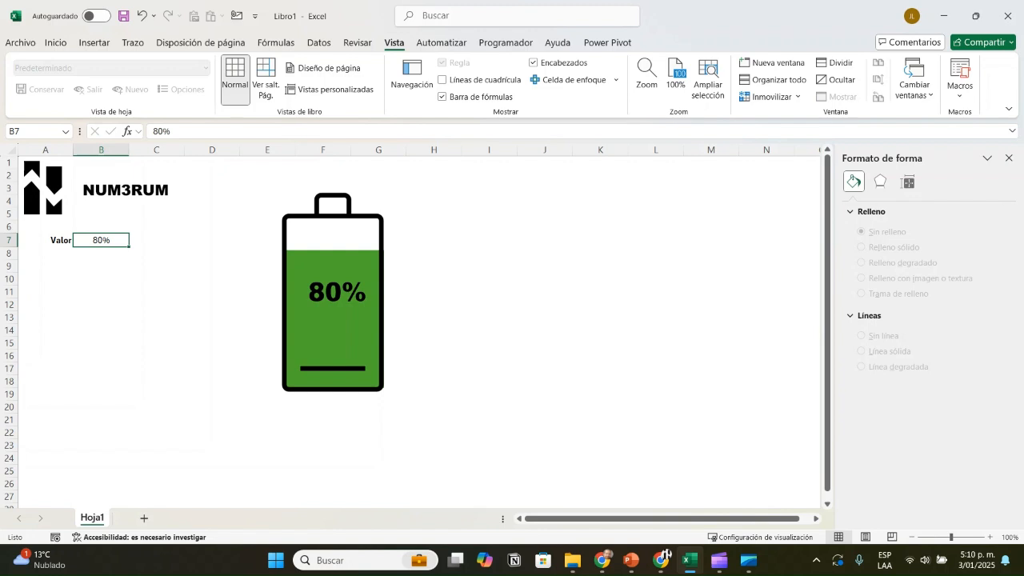
left_click(1009, 157)
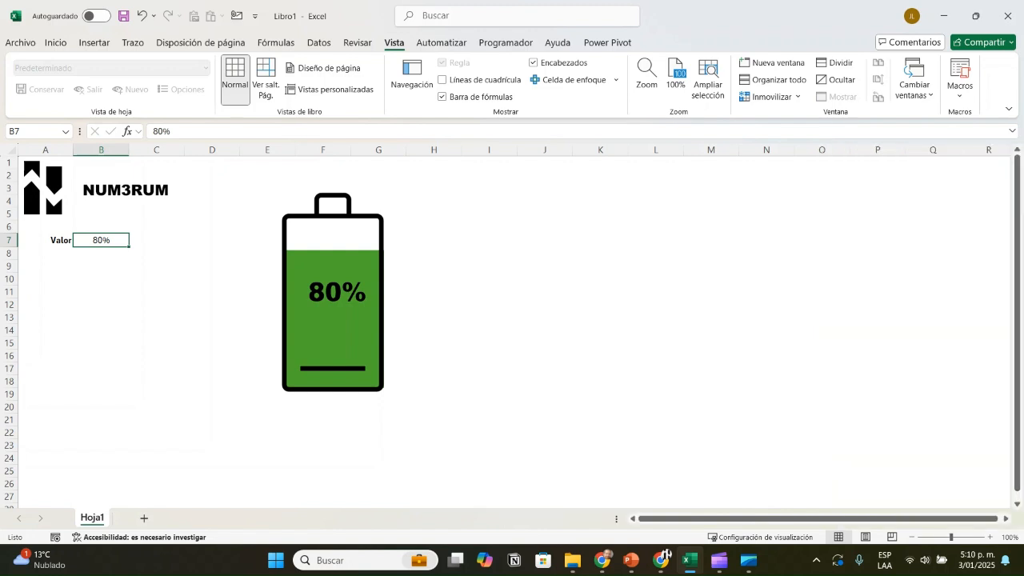